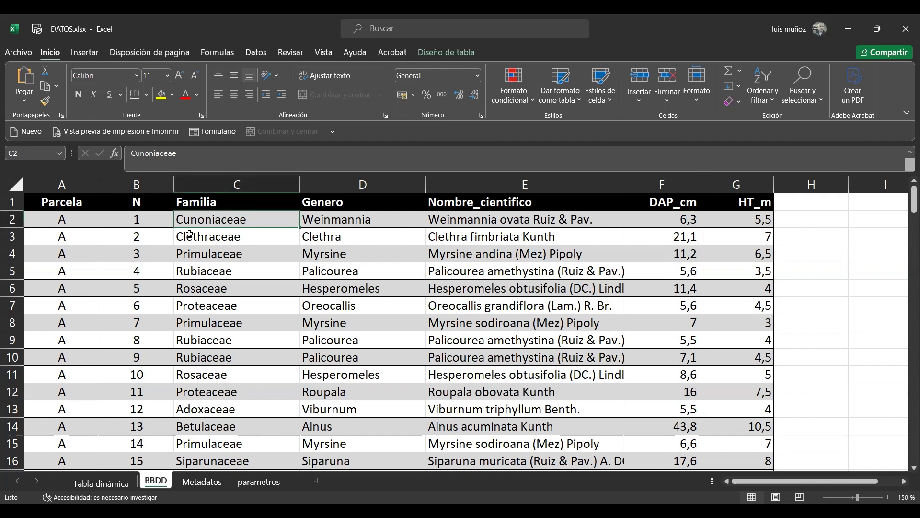
# Review the BBDD sheet's columns from Parcela through HT_m, and the parameter headings in the parametros sheet
pyautogui.press('Left')
pyautogui.press('Left')
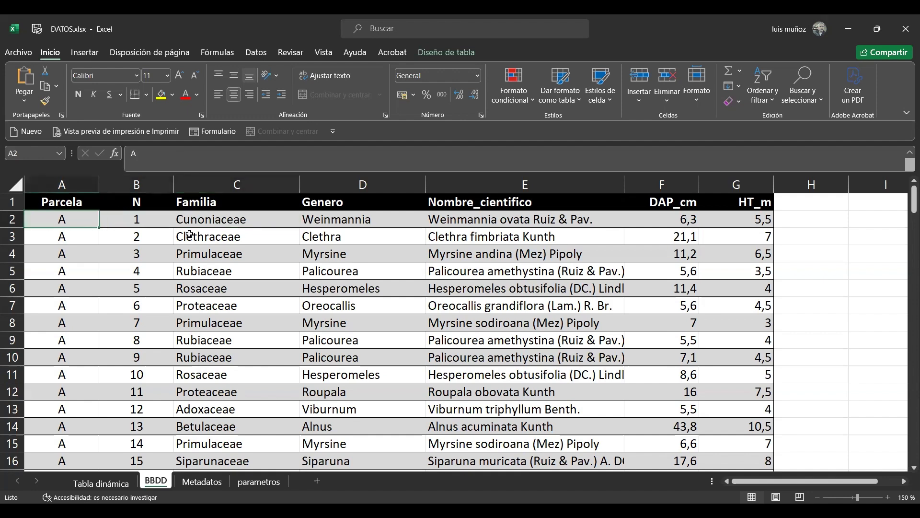
pyautogui.press('Up')
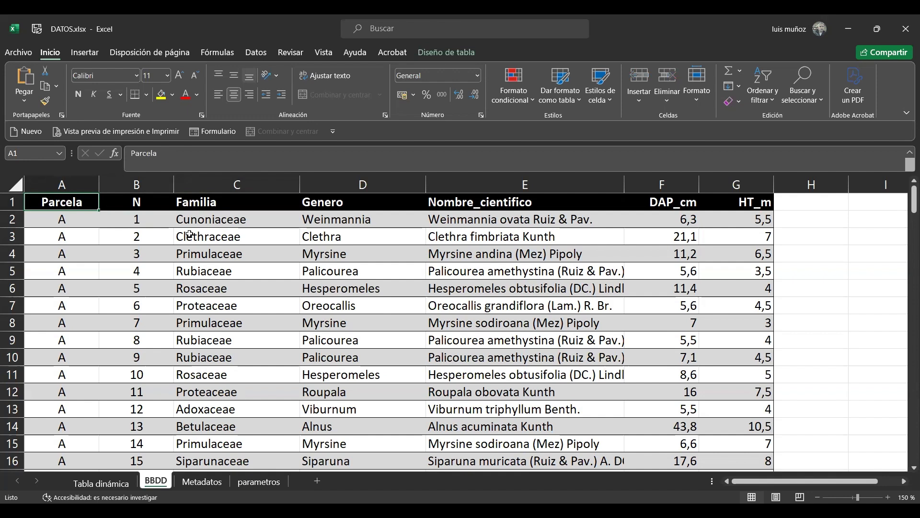
pyautogui.press('Down')
pyautogui.press('Up')
pyautogui.press('Right')
pyautogui.press('Right')
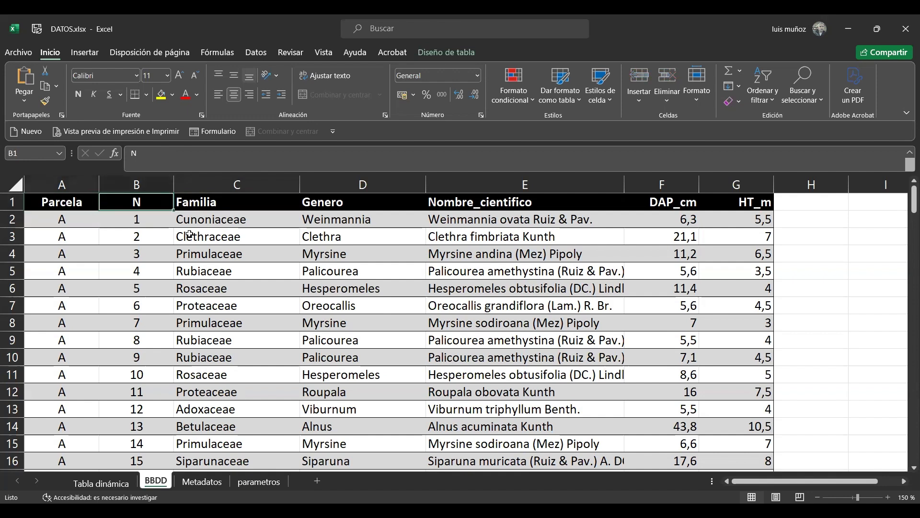
pyautogui.press('Right')
pyautogui.press('Right')
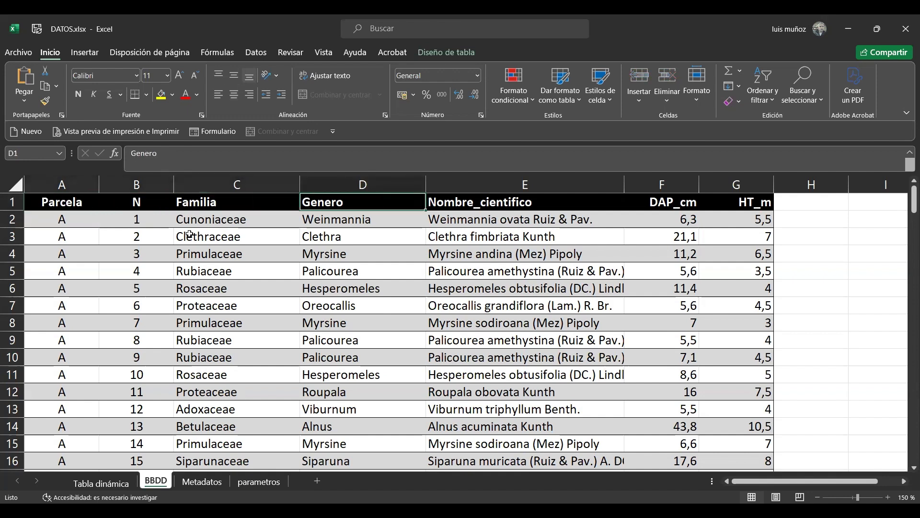
pyautogui.press('Down')
pyautogui.press('Down')
pyautogui.press('Down')
pyautogui.press('Down')
pyautogui.press('Down')
pyautogui.press('Down')
pyautogui.press('Down')
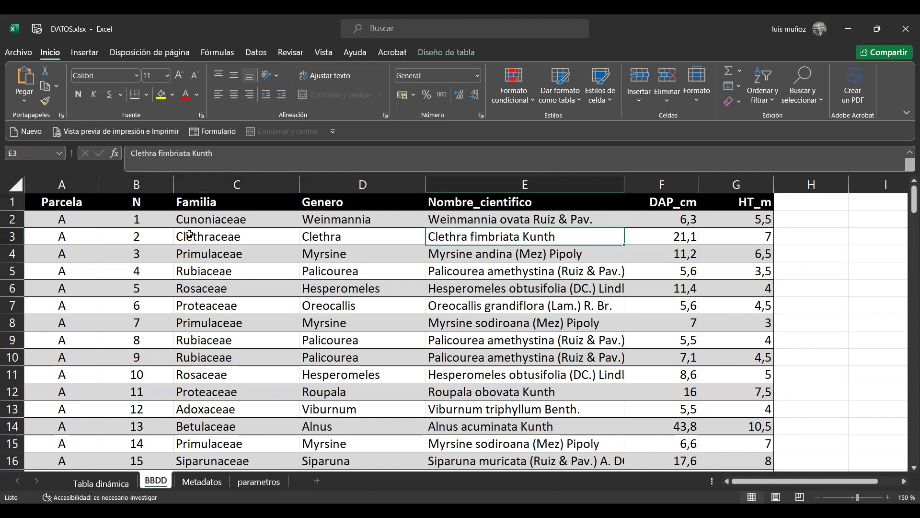
pyautogui.press('Up')
pyautogui.press('Up')
pyautogui.press('Up')
pyautogui.press('Up')
pyautogui.press('Up')
pyautogui.press('Up')
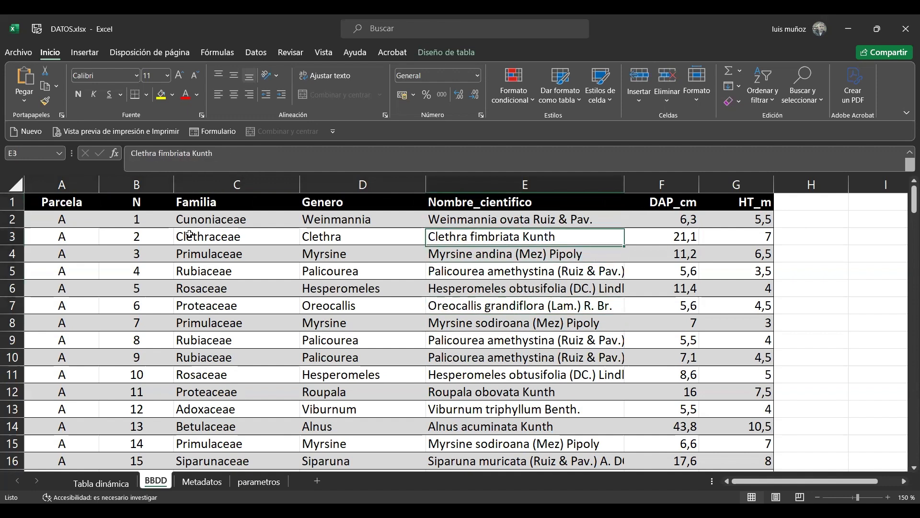
pyautogui.press('Right')
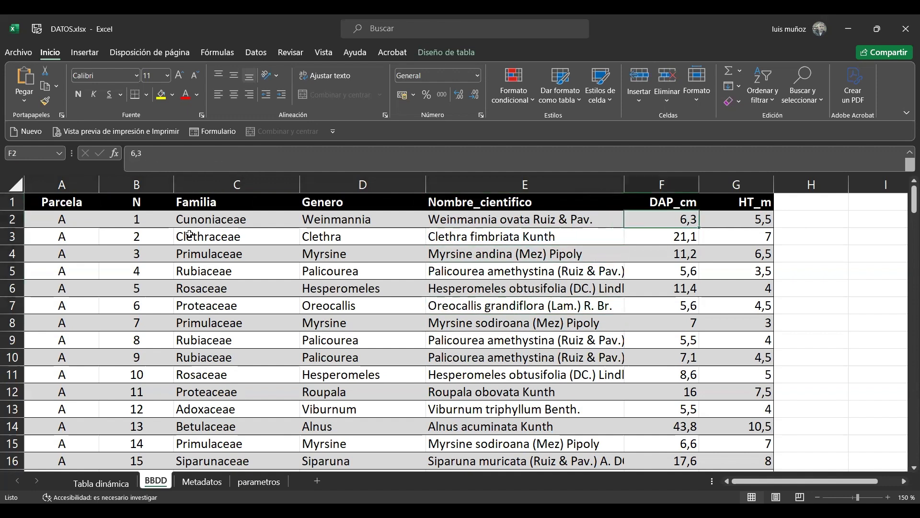
pyautogui.press('Right')
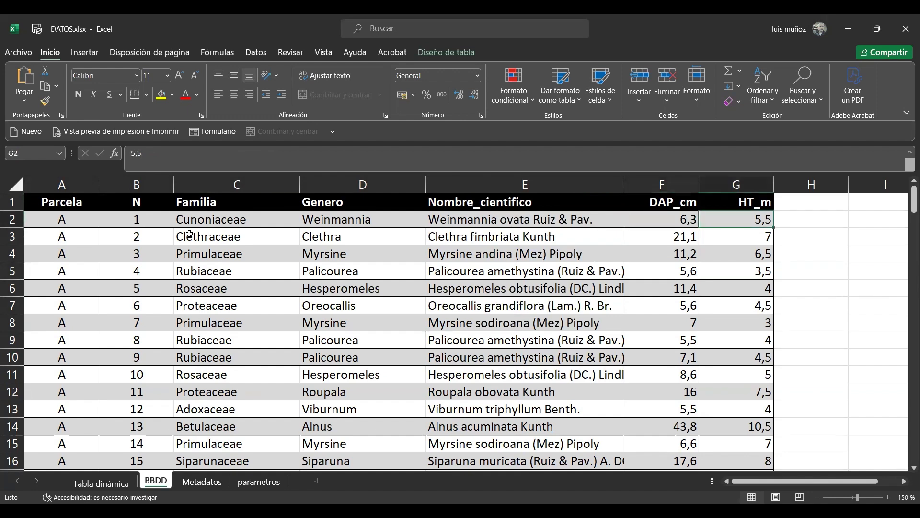
pyautogui.press('Left')
pyautogui.press('Left')
pyautogui.press('Left')
pyautogui.press('Left')
pyautogui.press('Left')
pyautogui.press('Right')
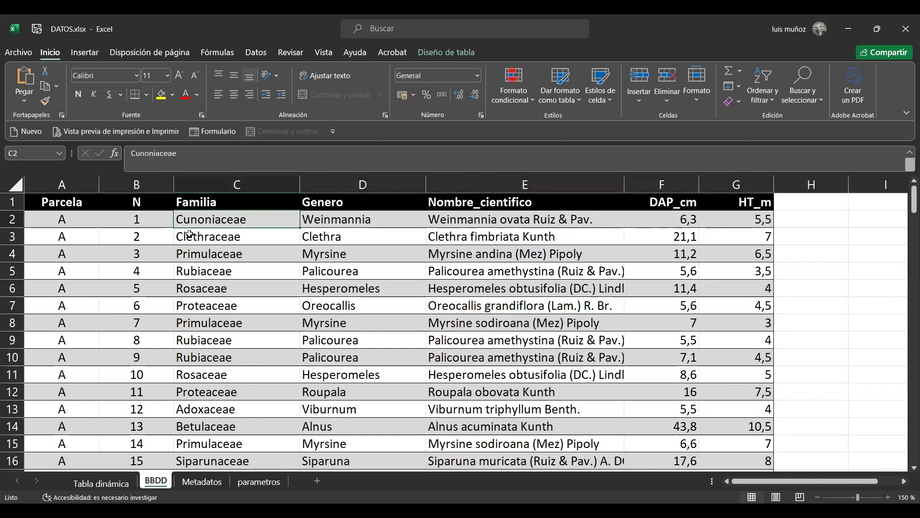
pyautogui.press('Right')
pyautogui.press('Right')
pyautogui.press('Left')
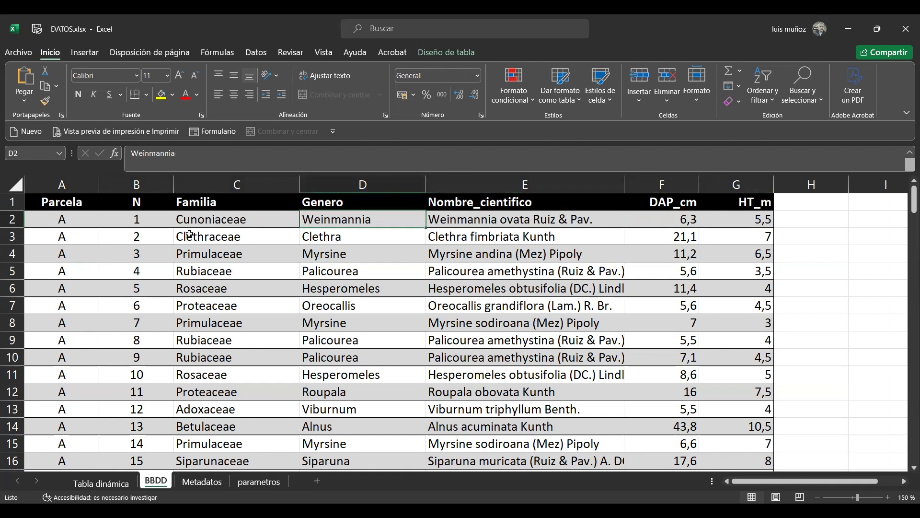
pyautogui.press('Left')
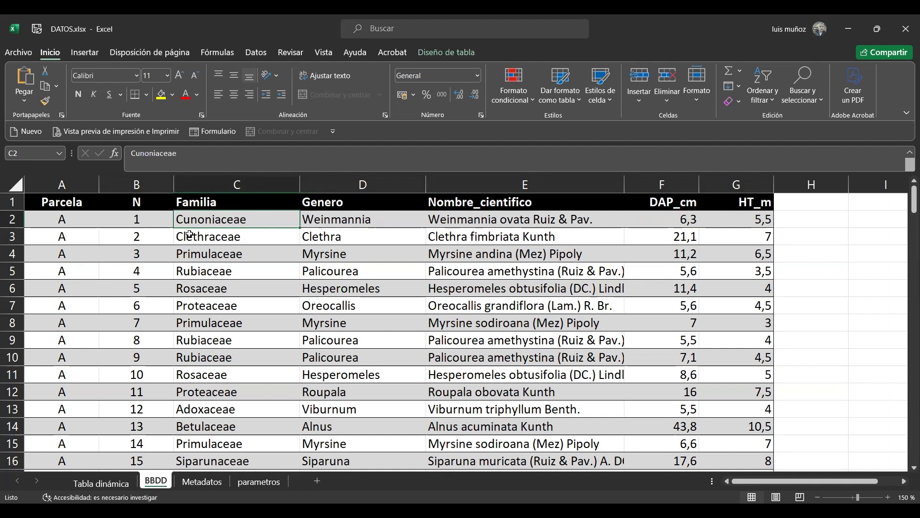
pyautogui.click(265, 480)
pyautogui.click(428, 218)
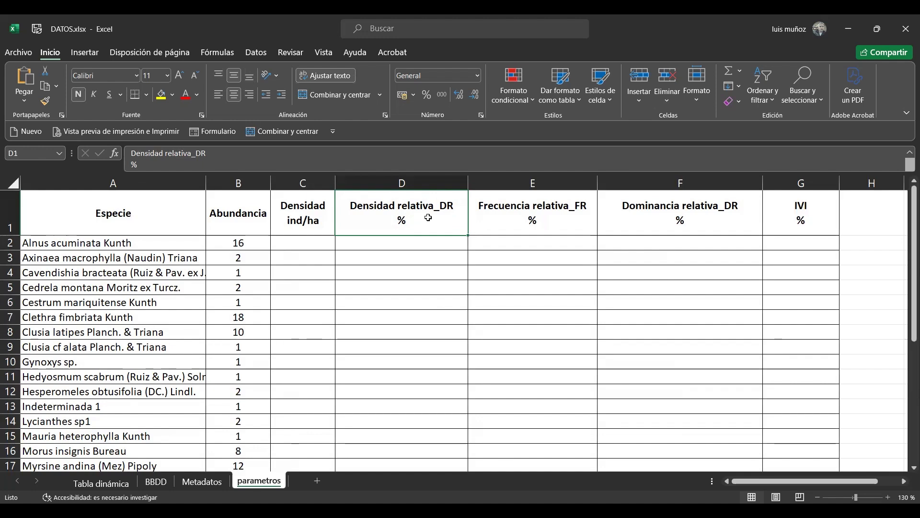
# Select the entire tree inventory table in the BBDD sheet and examine its extent down to the last records
pyautogui.click(152, 481)
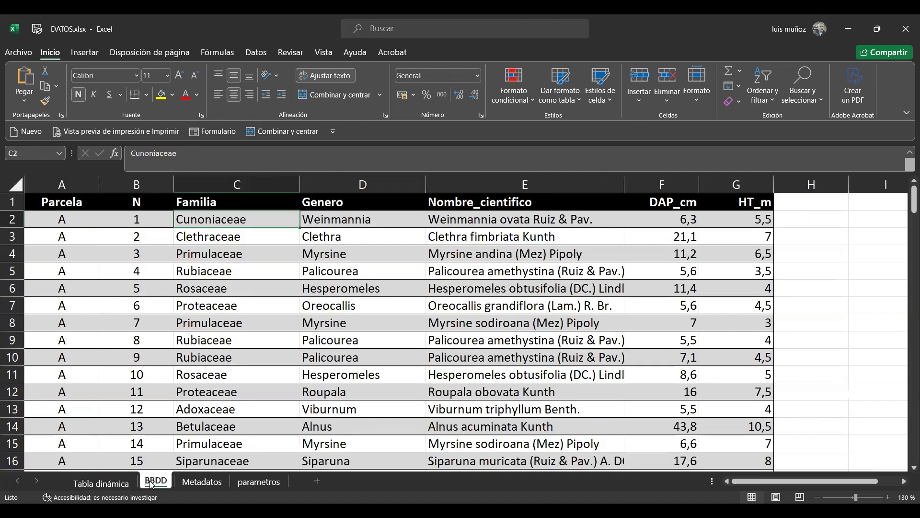
pyautogui.click(220, 288)
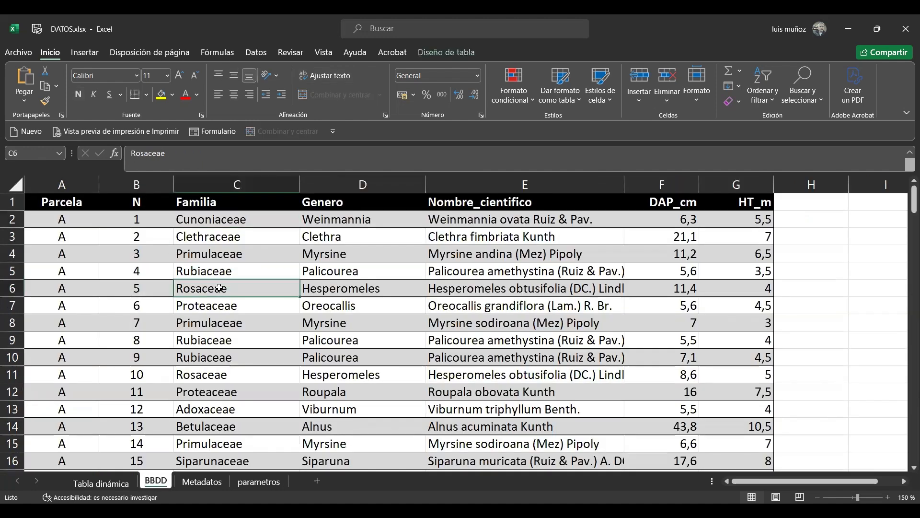
pyautogui.click(76, 234)
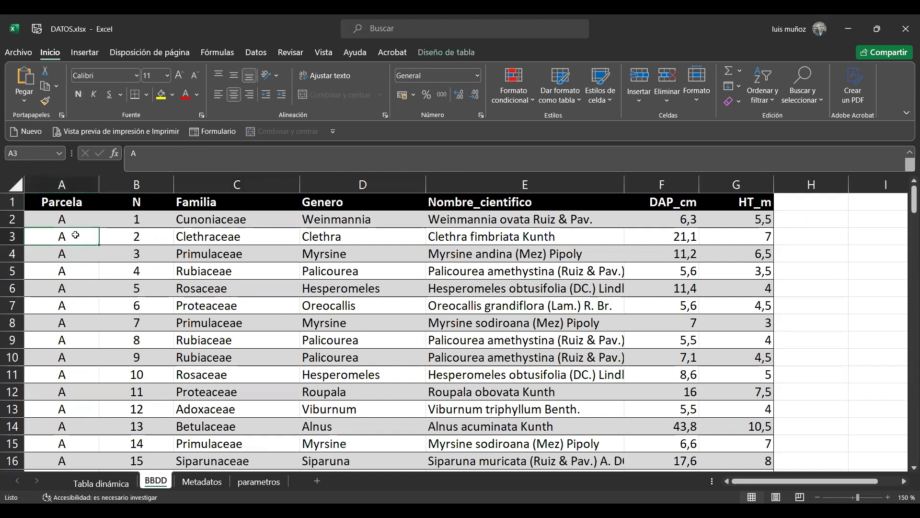
pyautogui.click(77, 266)
pyautogui.press('Up')
pyautogui.press('Up')
pyautogui.press('Up')
pyautogui.press('Up')
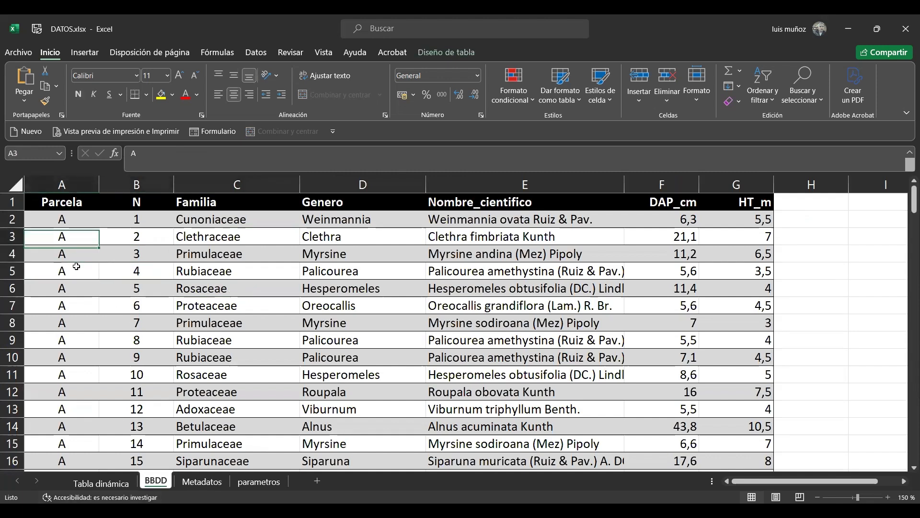
pyautogui.hotkey('ctrl', 'a')
pyautogui.scroll(-2, 76, 266)
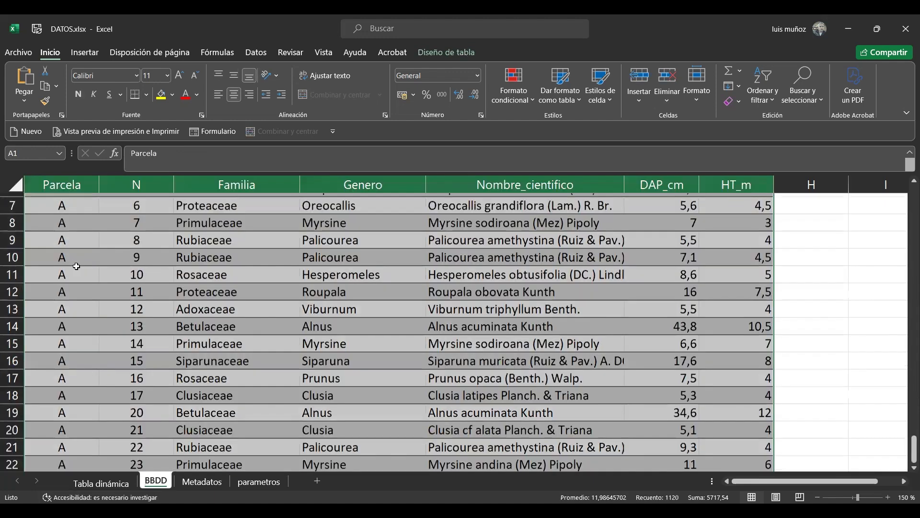
pyautogui.scroll(-20, 530, 298)
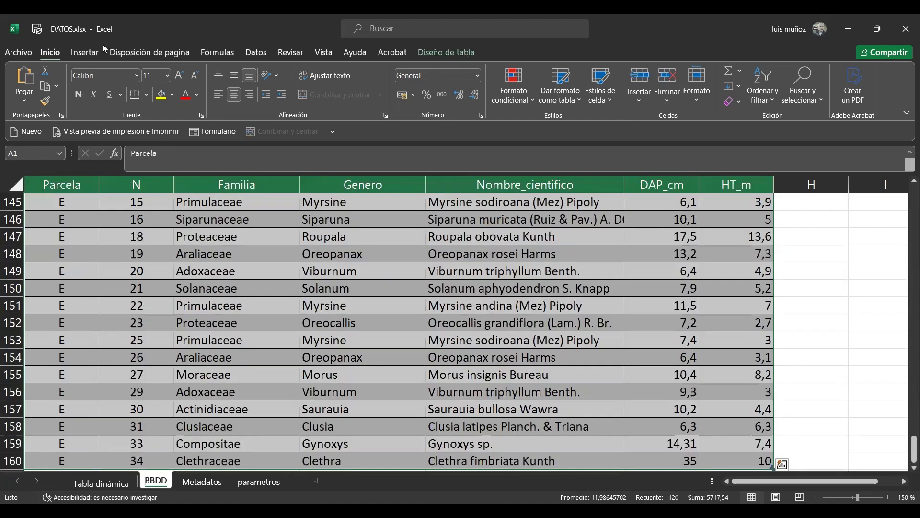
pyautogui.click(82, 53)
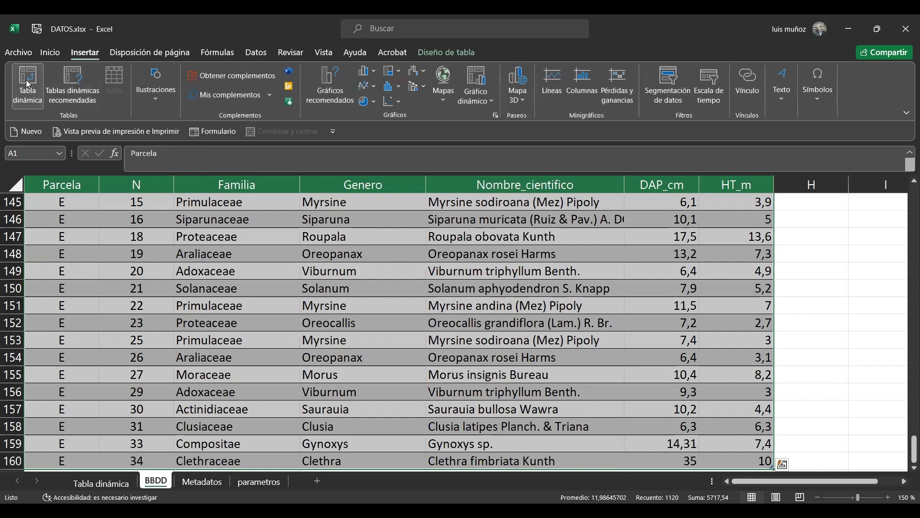
pyautogui.click(187, 344)
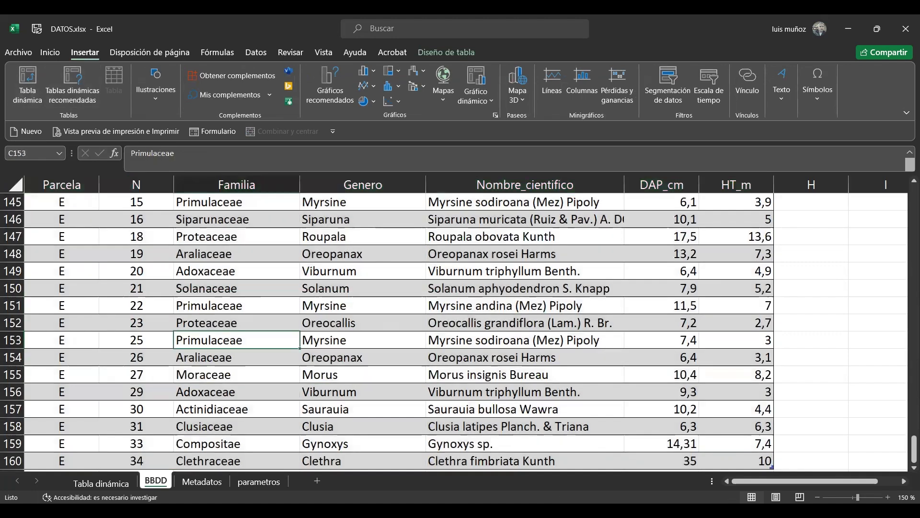
# Clear the pivot table in the Tabla dinámica sheet by removing Nombre_cientifico from both rows and values
pyautogui.click(109, 483)
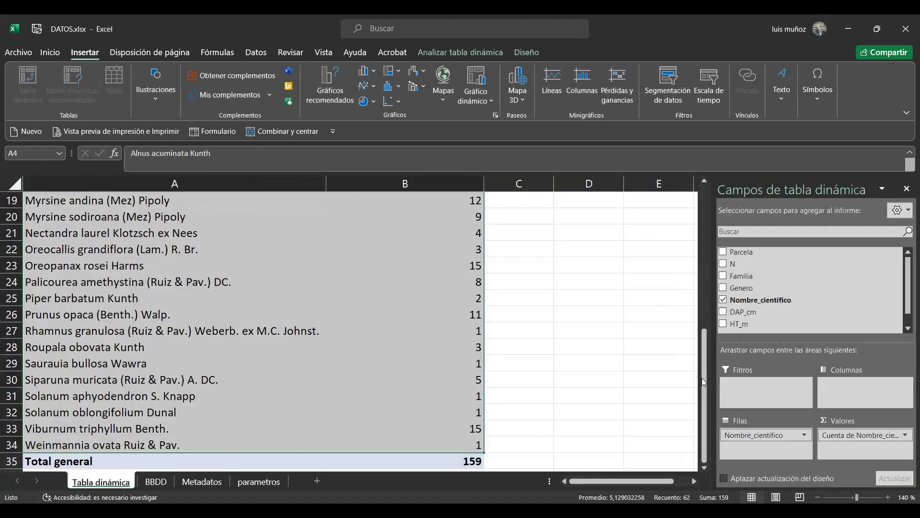
pyautogui.moveTo(776, 434); pyautogui.dragTo(806, 276)
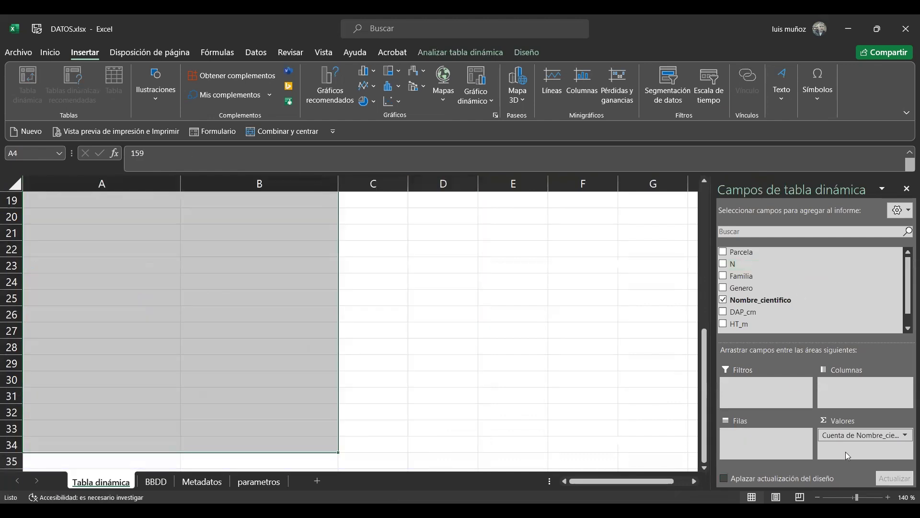
pyautogui.moveTo(890, 436); pyautogui.dragTo(791, 270)
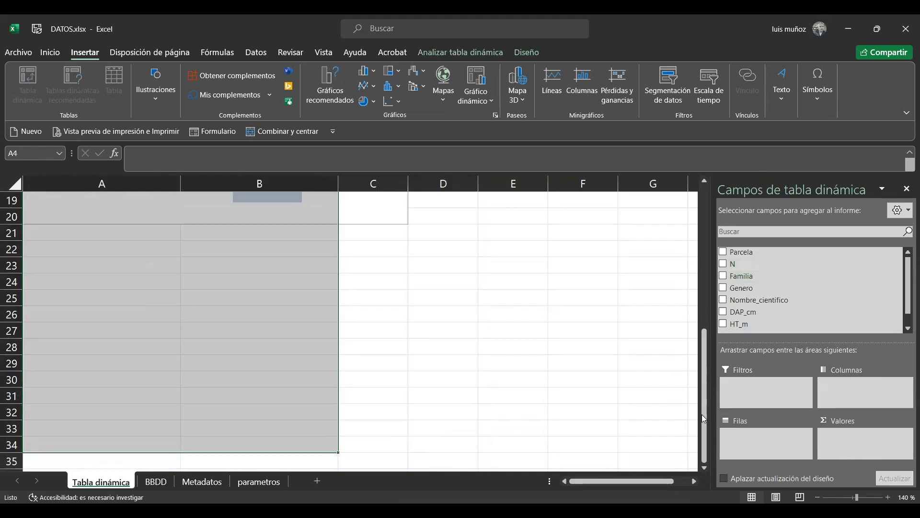
pyautogui.moveTo(710, 404); pyautogui.dragTo(707, 262)
pyautogui.click(228, 336)
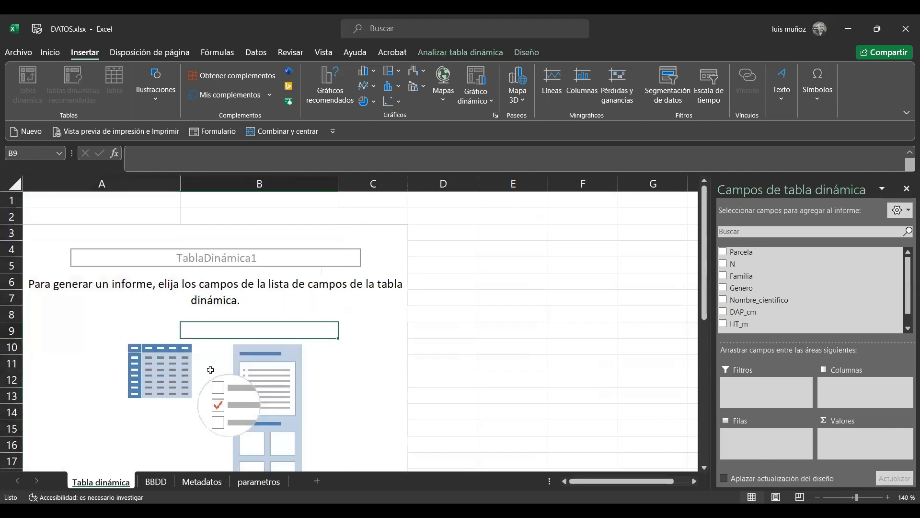
# Examine the parameter column headings in the parametros sheet, from Abundancia across to IVI %
pyautogui.click(254, 481)
pyautogui.click(262, 225)
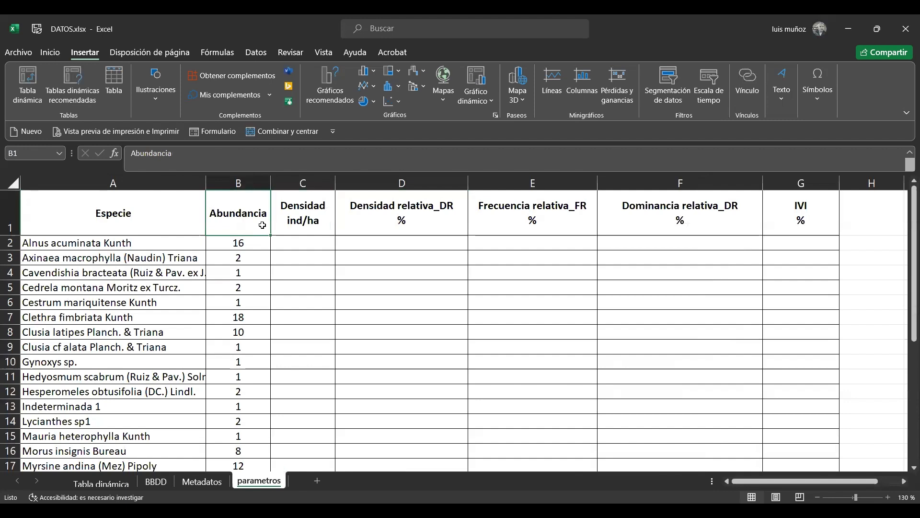
pyautogui.press('Right')
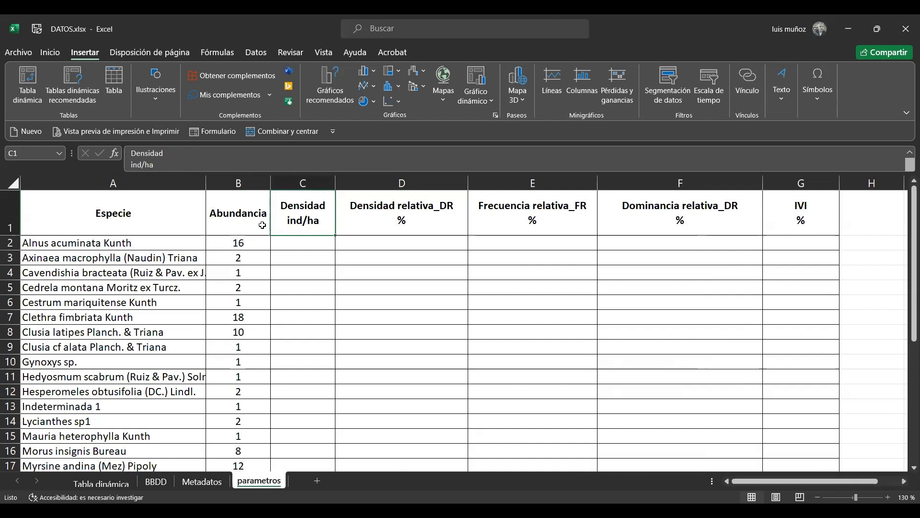
pyautogui.press('Right')
pyautogui.press('Left')
pyautogui.press('Right')
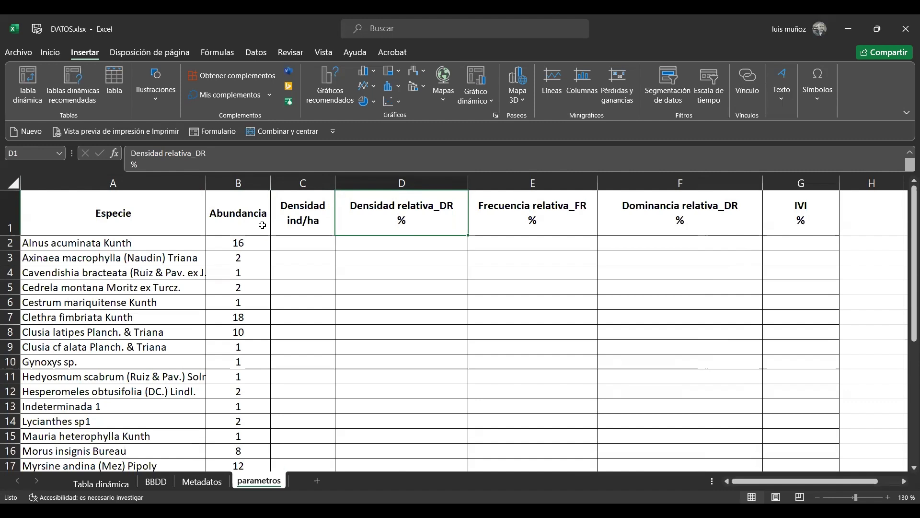
pyautogui.press('Right')
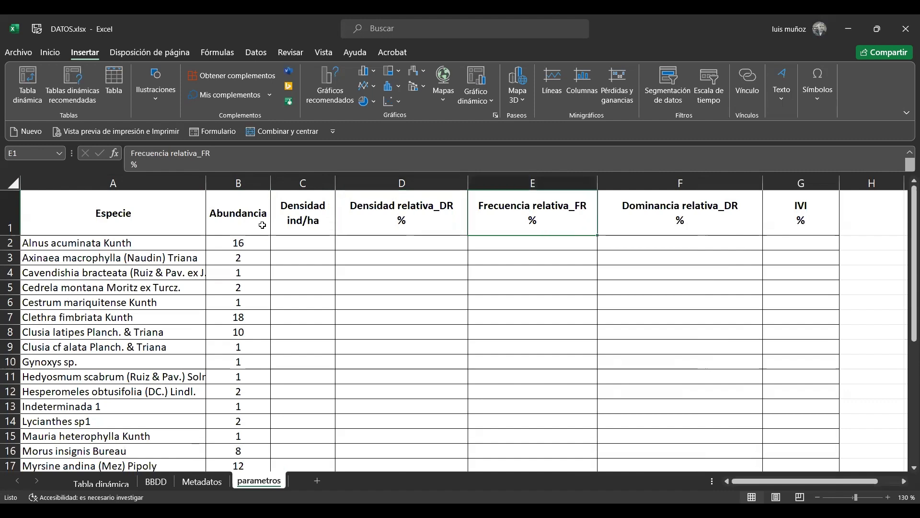
pyautogui.press('Right')
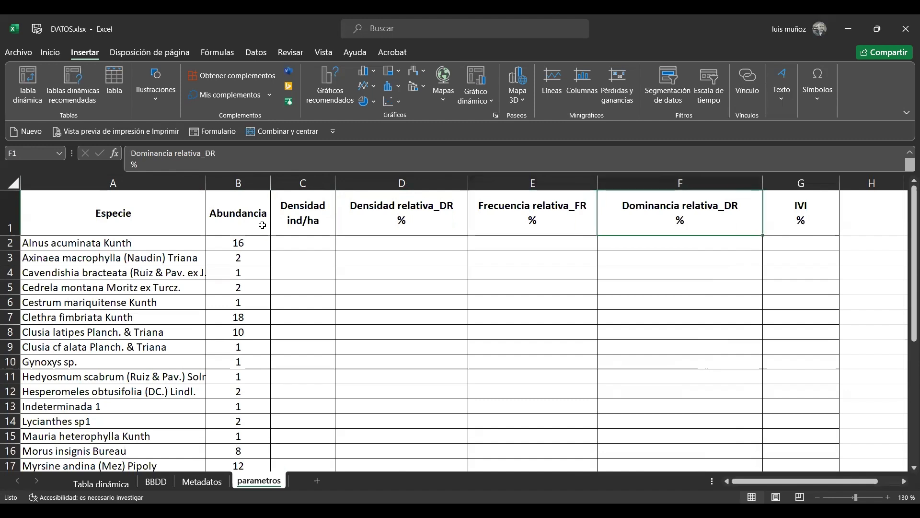
pyautogui.press('Right')
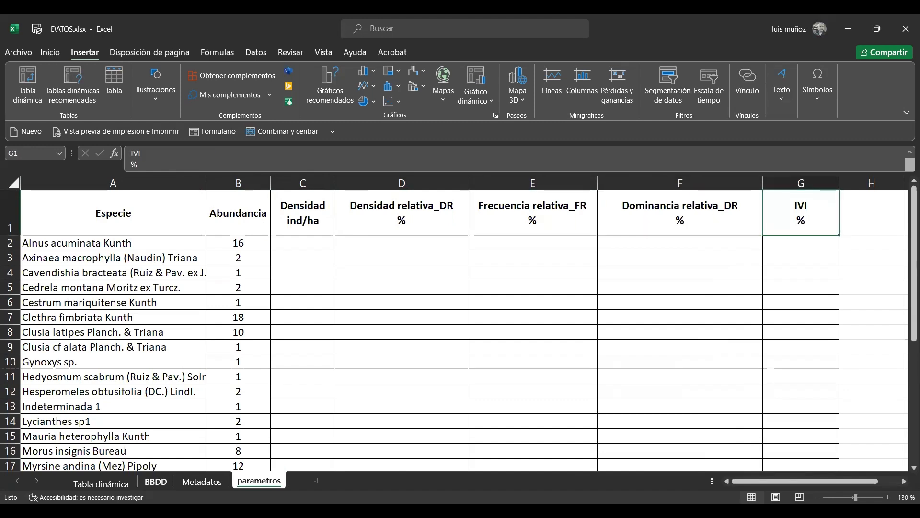
pyautogui.moveTo(316, 210); pyautogui.dragTo(792, 216)
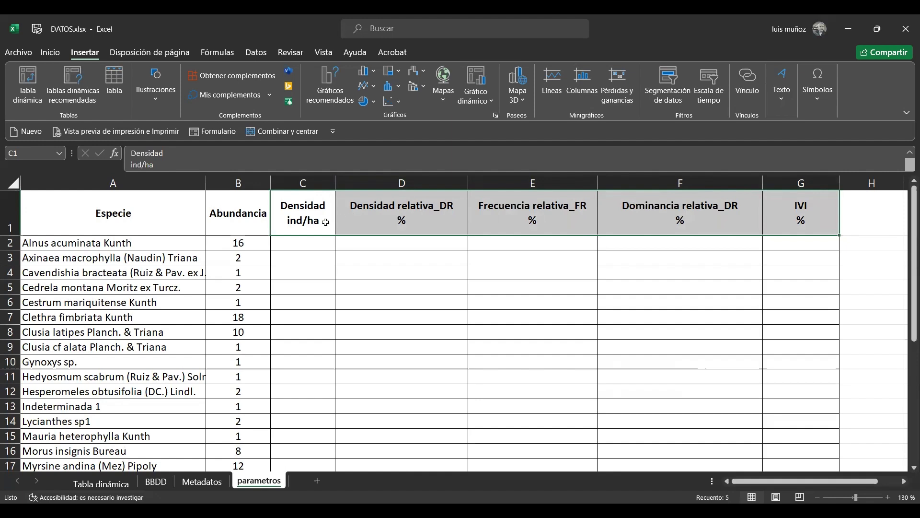
# Examine the Especie and Abundancia columns in the parametros sheet, selecting both from the headings down to the last species
pyautogui.click(109, 206)
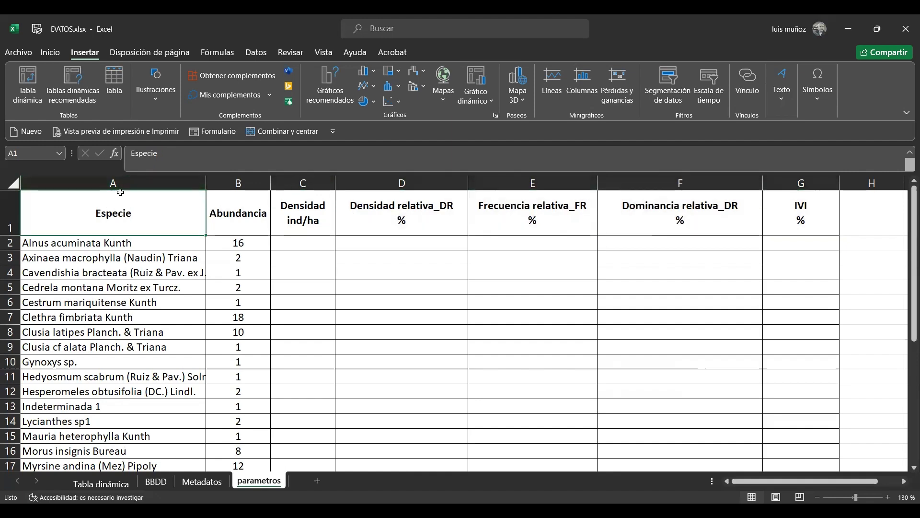
pyautogui.moveTo(108, 202); pyautogui.dragTo(114, 452)
pyautogui.click(219, 401)
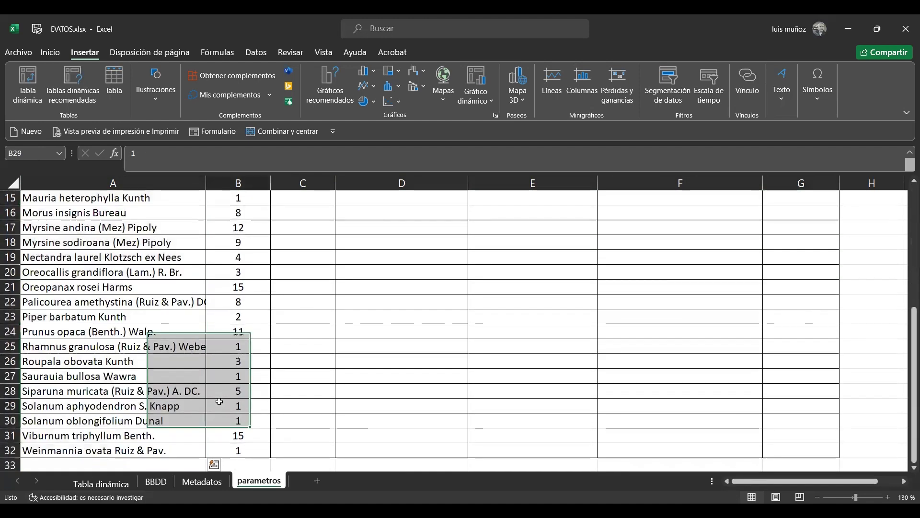
pyautogui.press('Up')
pyautogui.hotkey('ctrl', 'Up')
pyautogui.press('Left')
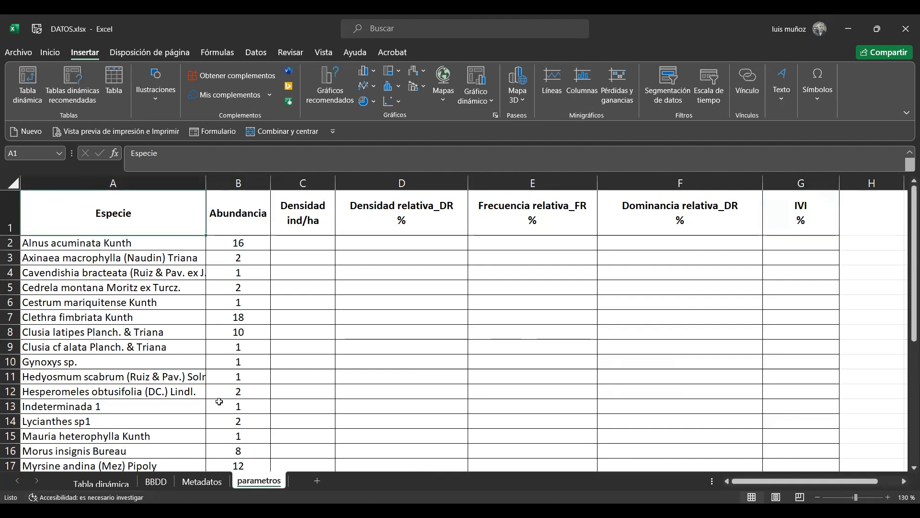
pyautogui.hotkey('shift', 'Right')
pyautogui.hotkey('shift', 'Down')
pyautogui.hotkey('shift', 'Down')
pyautogui.hotkey('ctrl', 'shift', 'Down')
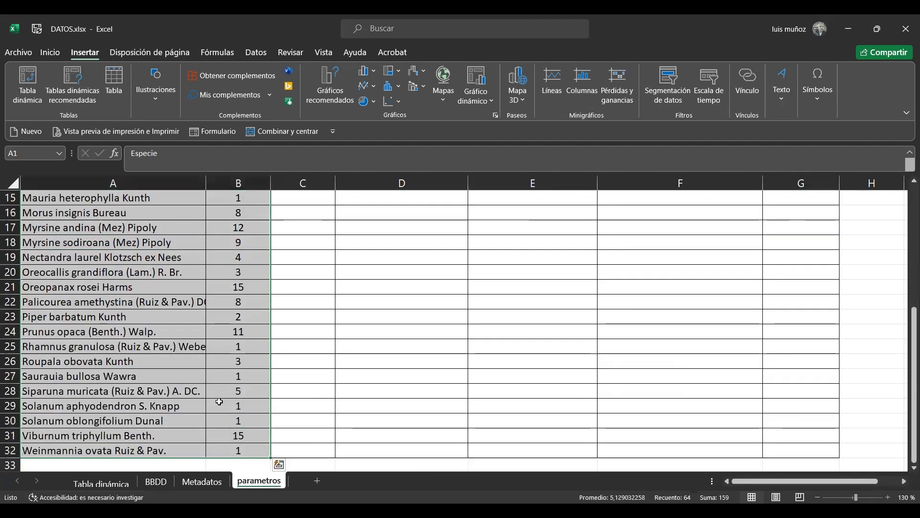
# Add Nombre_cientifico to the rows of the pivot table in the Tabla dinámica sheet
pyautogui.click(101, 482)
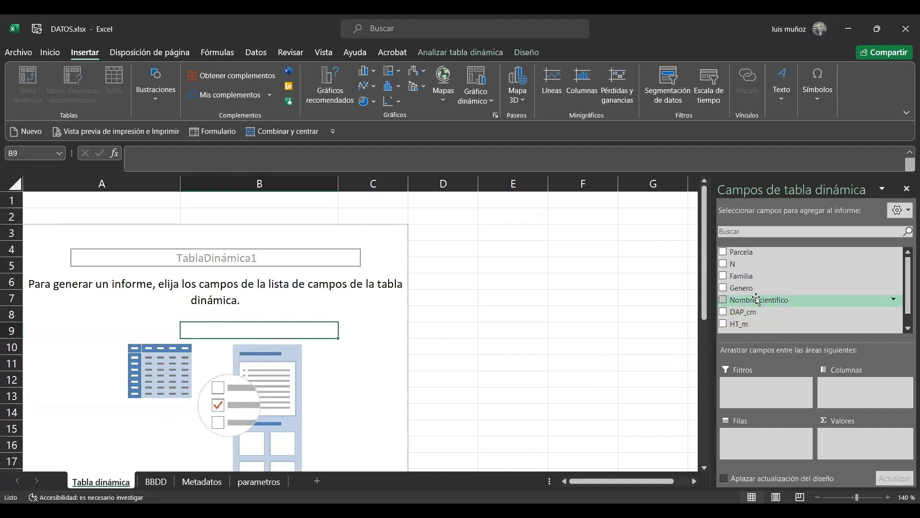
pyautogui.moveTo(756, 300); pyautogui.dragTo(761, 437)
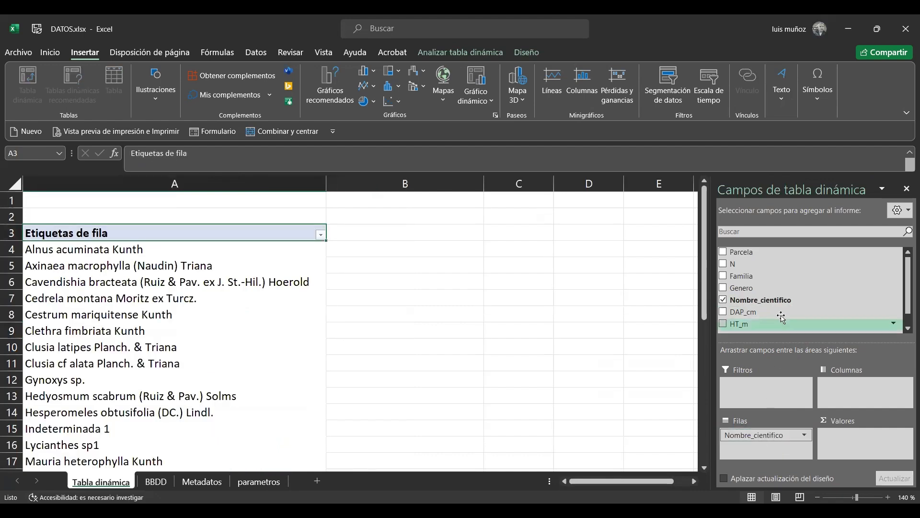
# Examine the tree records in the BBDD sheet, returning to the first record and selecting its whole row
pyautogui.click(155, 481)
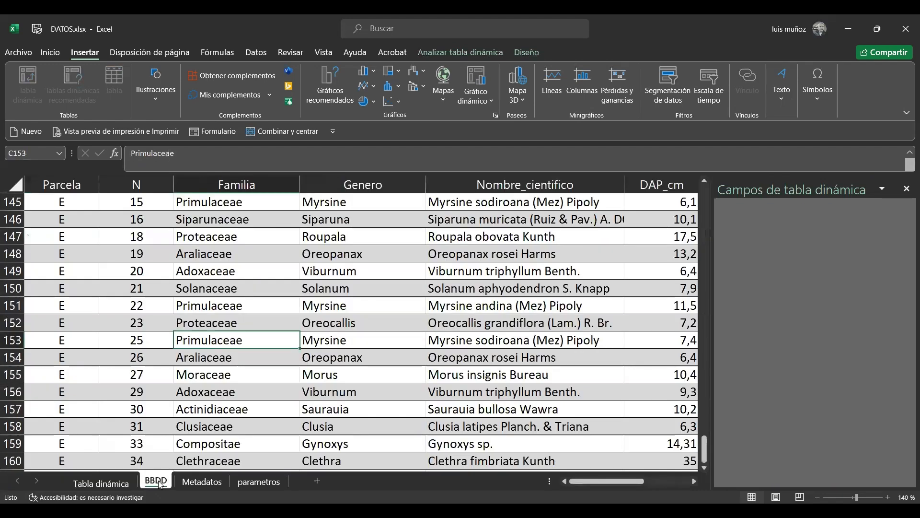
pyautogui.click(194, 254)
pyautogui.press('Left')
pyautogui.press('Left')
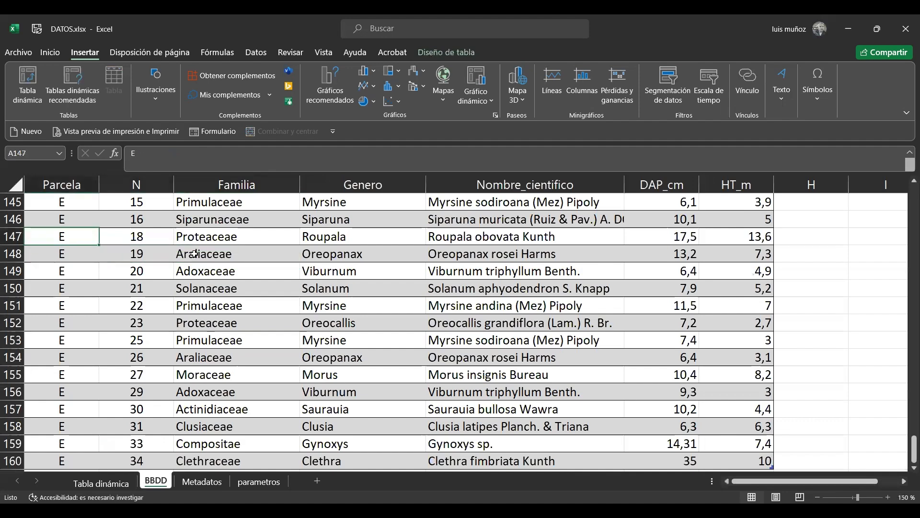
pyautogui.hotkey('ctrl', 'Up')
pyautogui.press('Down')
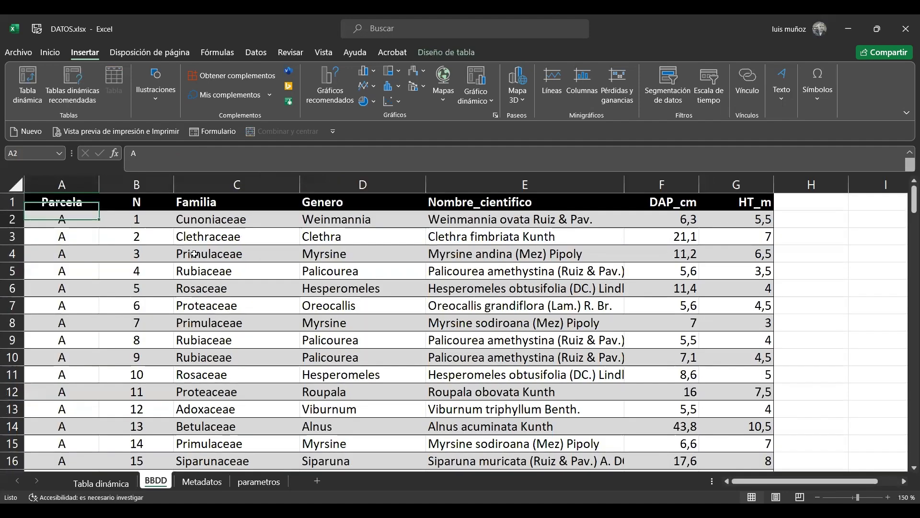
pyautogui.click(10, 219)
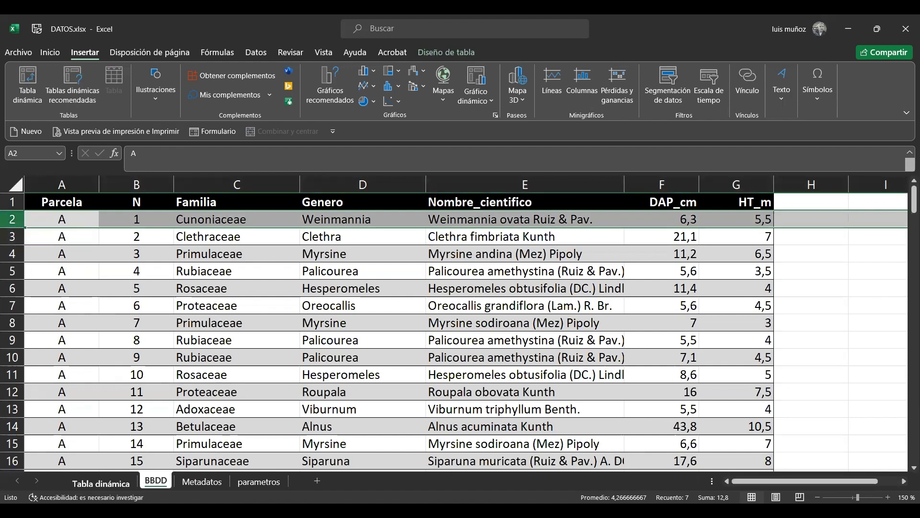
# Add a count of Nombre_cientifico to the pivot table values and check the count for Alnus acuminata Kunth
pyautogui.click(101, 482)
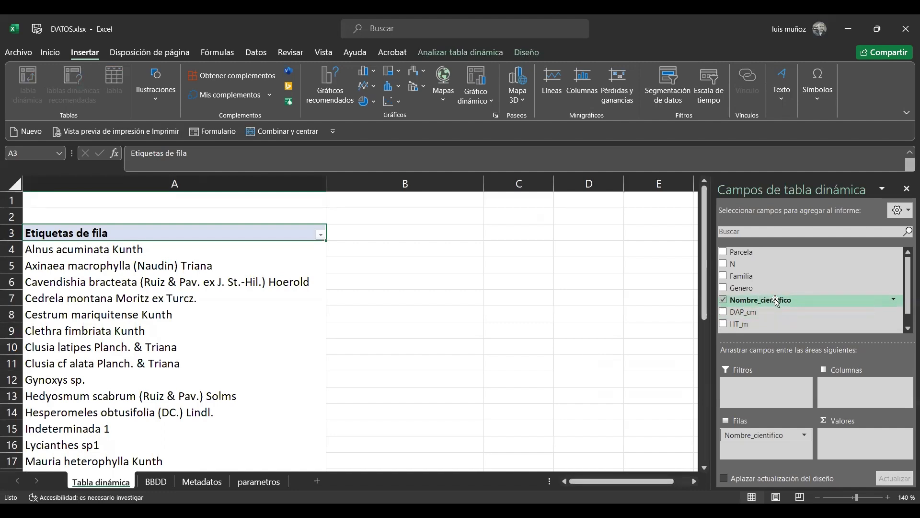
pyautogui.moveTo(776, 302); pyautogui.dragTo(870, 448)
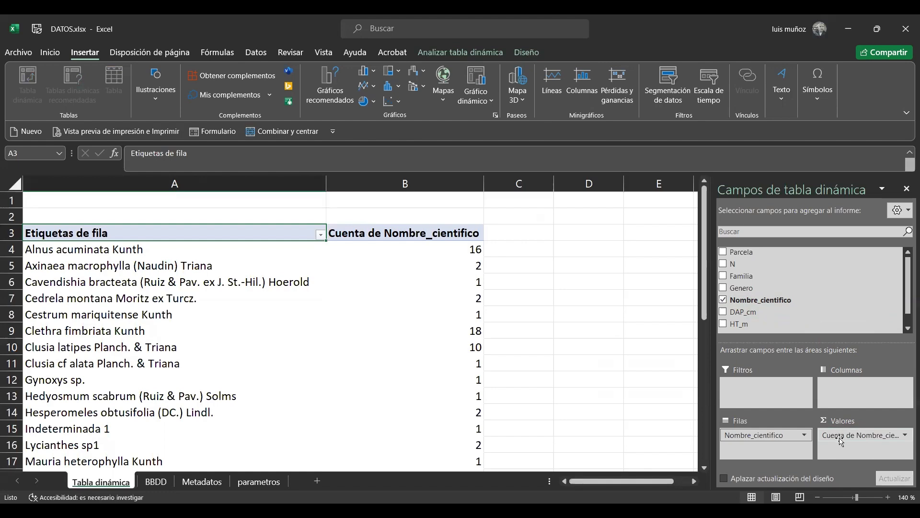
pyautogui.click(449, 254)
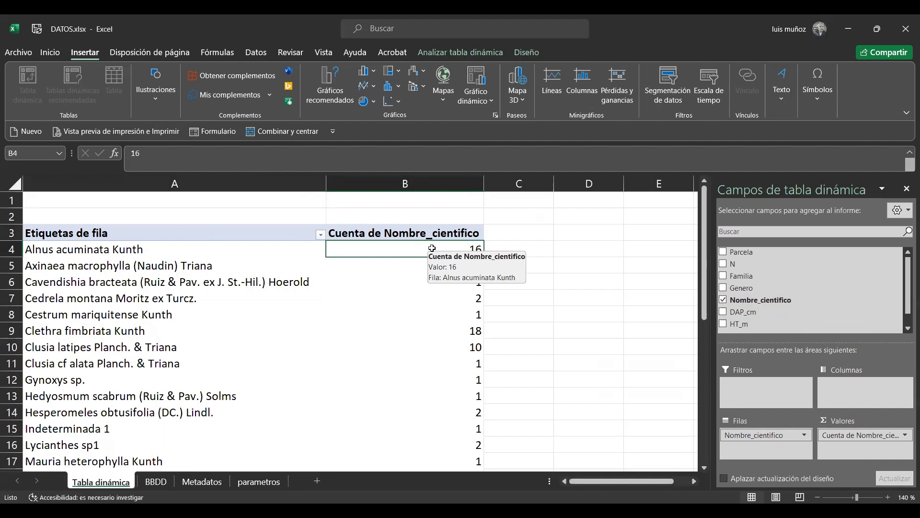
pyautogui.click(126, 243)
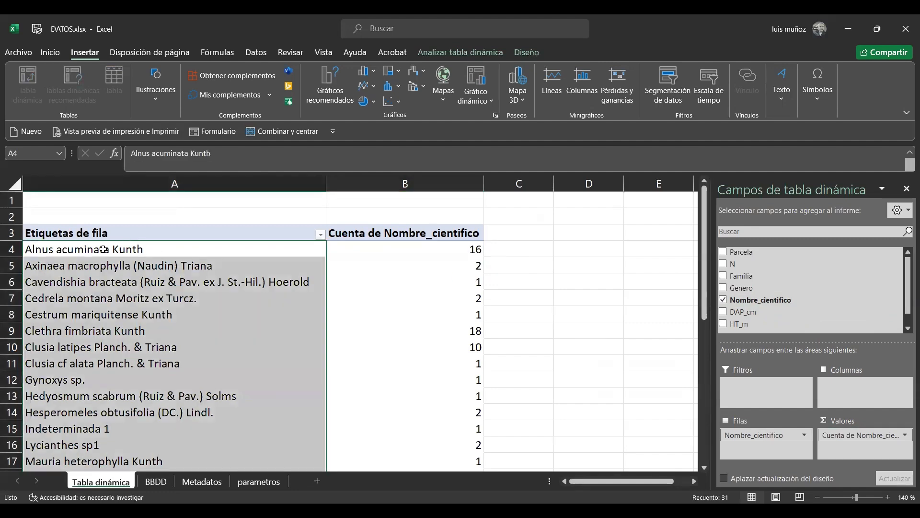
pyautogui.click(75, 250)
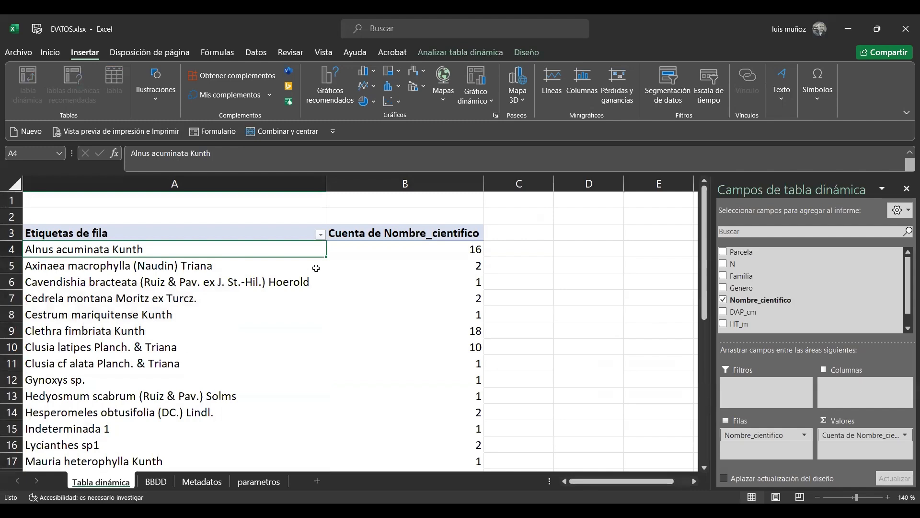
pyautogui.click(404, 249)
pyautogui.click(243, 254)
# Turn on filtering for the header row of the tree inventory table in the BBDD sheet
pyautogui.click(155, 481)
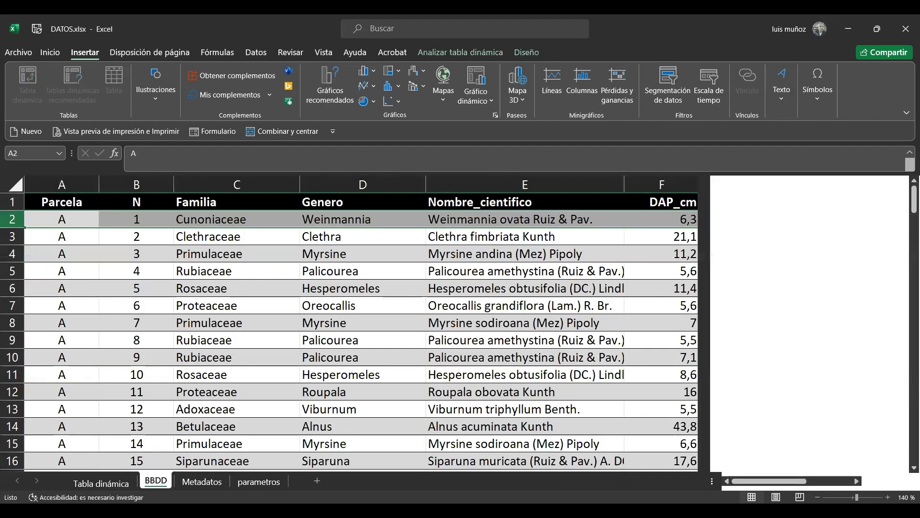
pyautogui.click(345, 273)
pyautogui.click(364, 205)
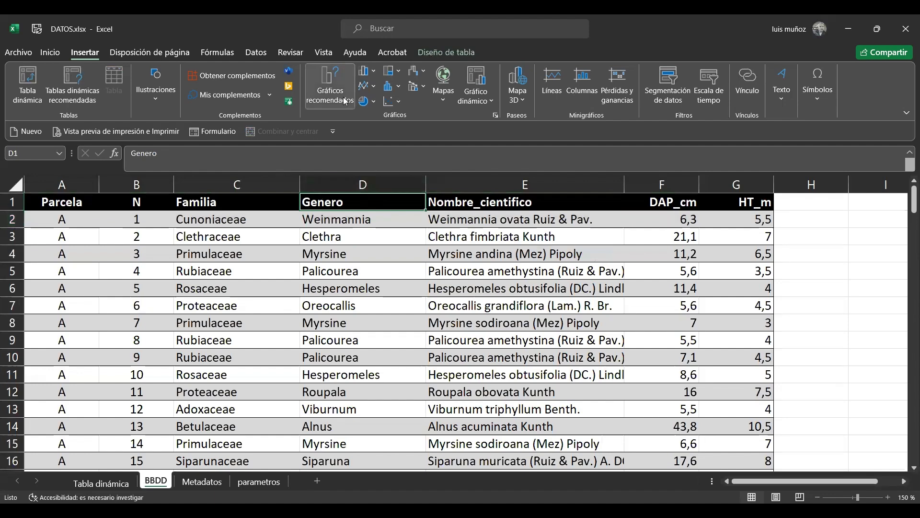
pyautogui.click(257, 53)
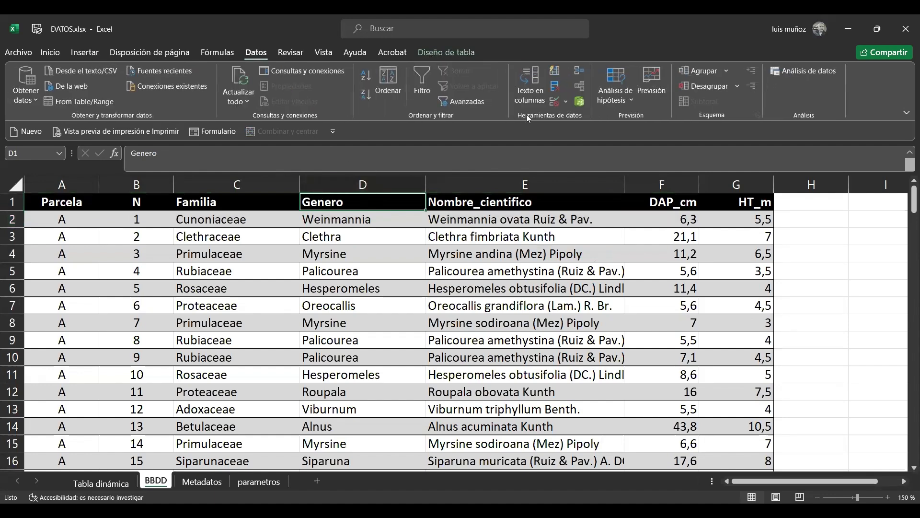
pyautogui.click(422, 84)
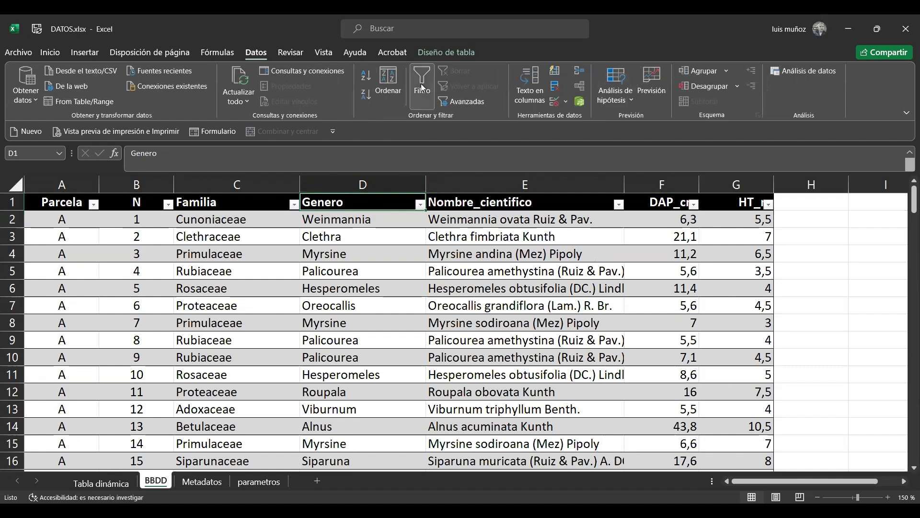
# Filter Nombre_cientifico to Alnus acuminata Kunth only and select all its filtered name cells to check their count
pyautogui.click(618, 205)
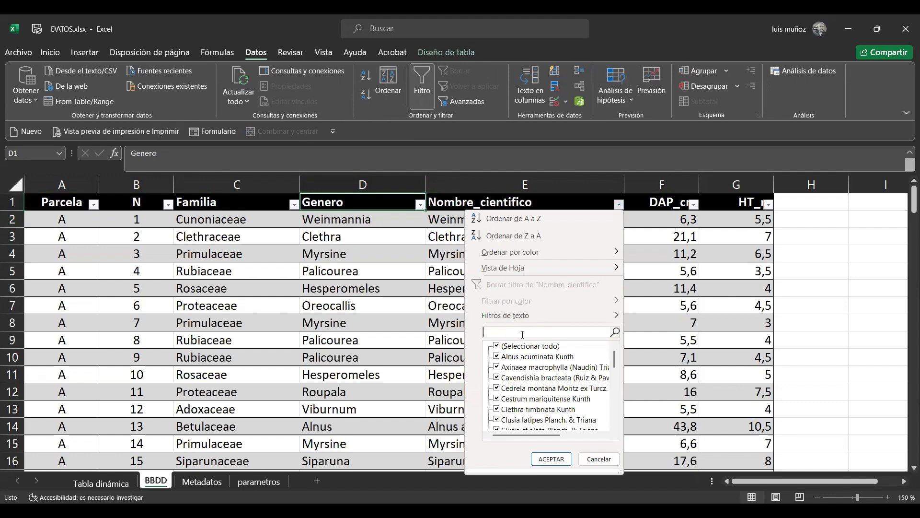
pyautogui.click(497, 346)
pyautogui.click(497, 357)
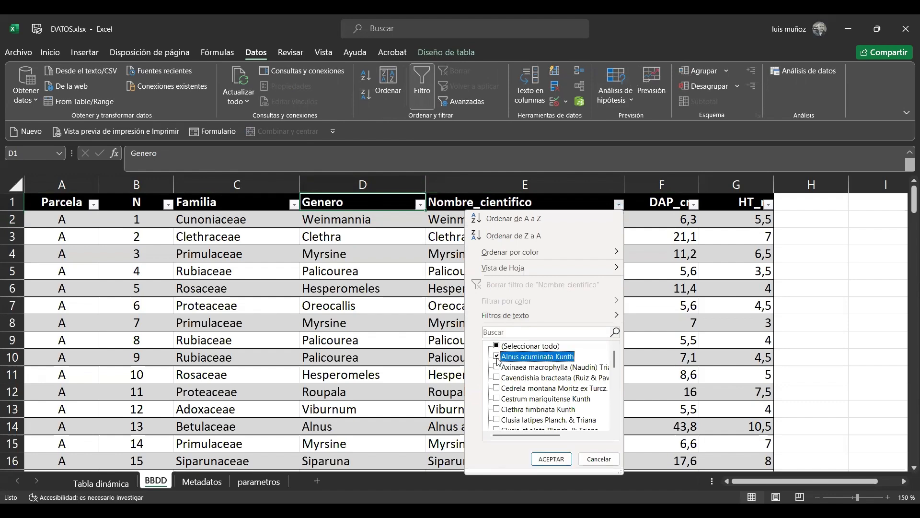
pyautogui.click(552, 459)
pyautogui.click(517, 222)
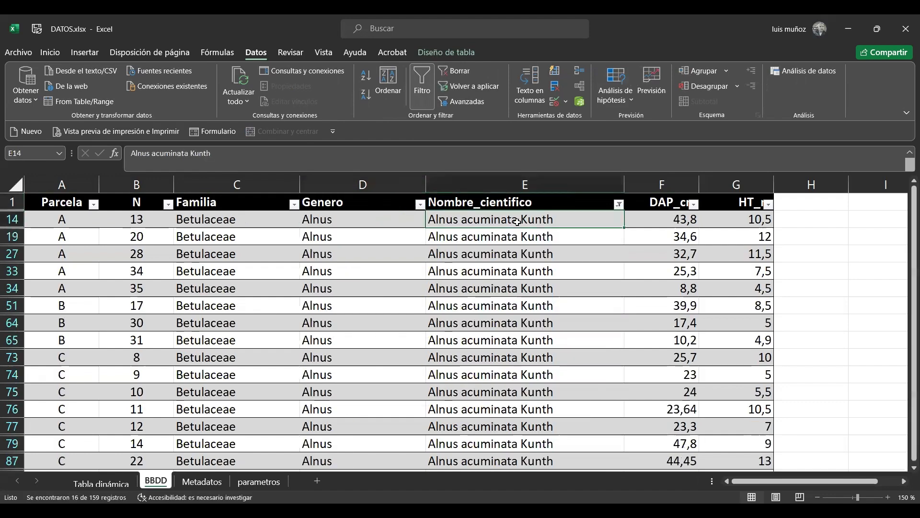
pyautogui.hotkey('shift', 'Down')
pyautogui.hotkey('shift', 'Down')
pyautogui.hotkey('ctrl', 'shift', 'Down')
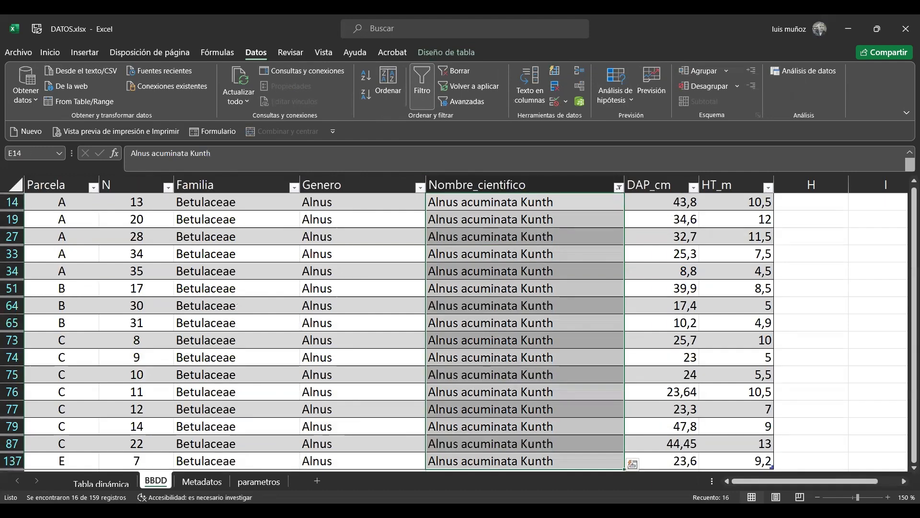
# Restore all species in the Nombre_cientifico filter of the BBDD table
pyautogui.click(495, 301)
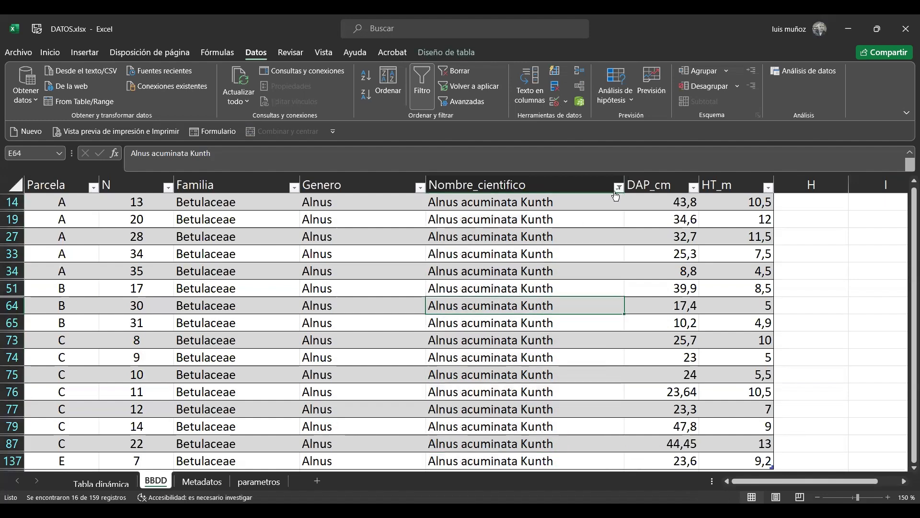
pyautogui.click(618, 187)
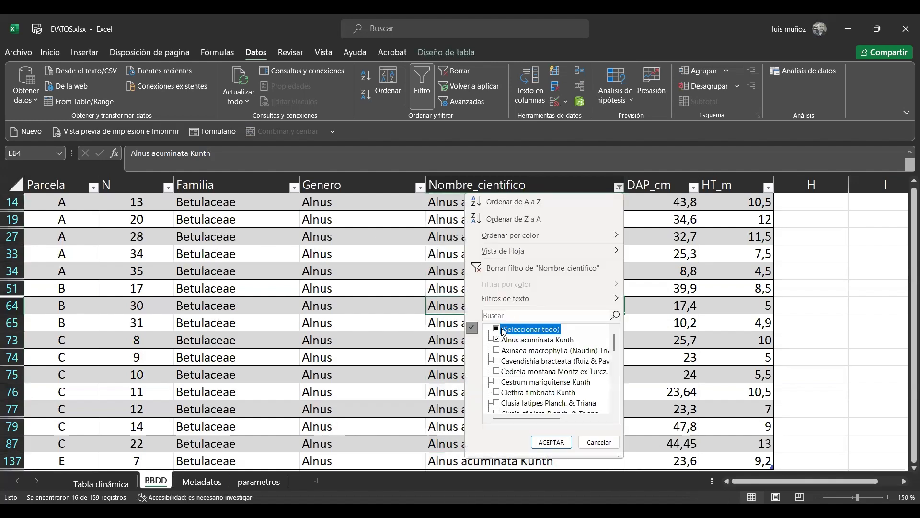
pyautogui.click(503, 329)
pyautogui.press('Return')
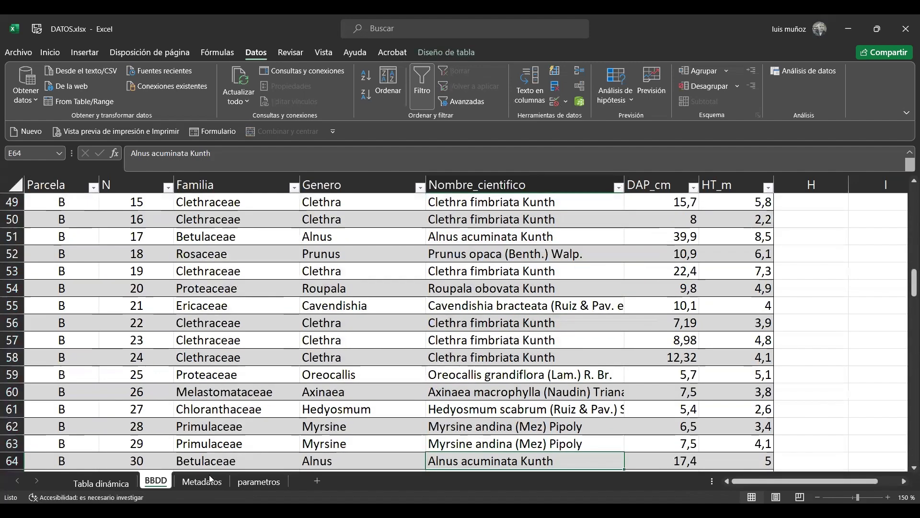
# Check the Alnus acuminata Kunth count in the pivot table against the BBDD records
pyautogui.click(101, 482)
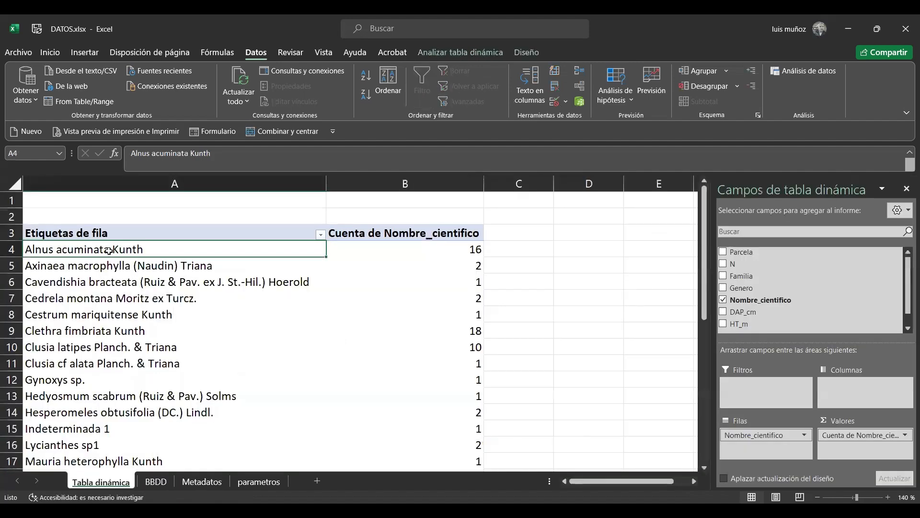
pyautogui.click(435, 245)
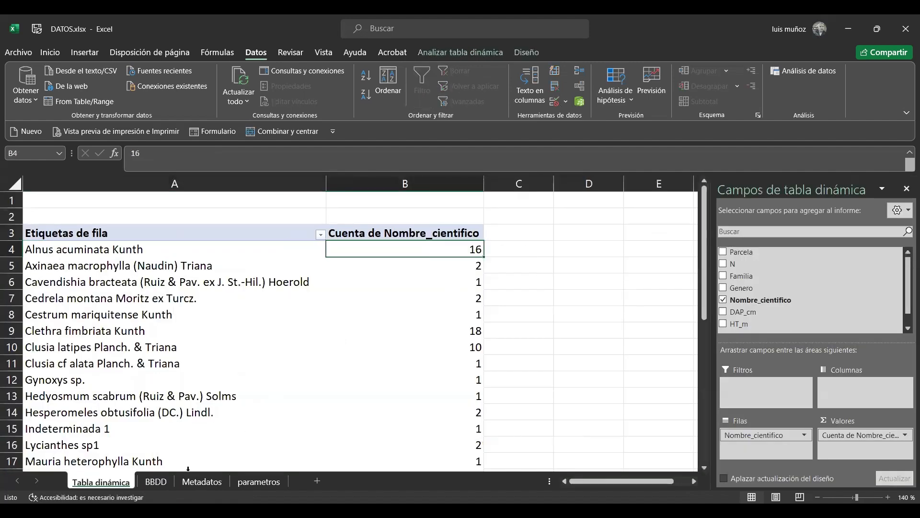
pyautogui.click(156, 481)
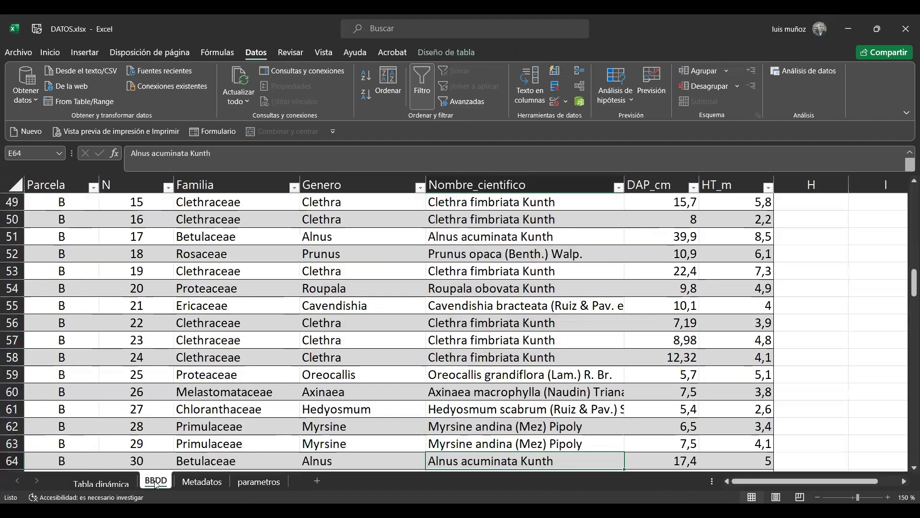
# Select all species names and their counts in the pivot table, leaving out the Total general row
pyautogui.click(102, 481)
pyautogui.click(236, 247)
pyautogui.moveTo(236, 248); pyautogui.dragTo(425, 337)
pyautogui.scroll(-3, 422, 334)
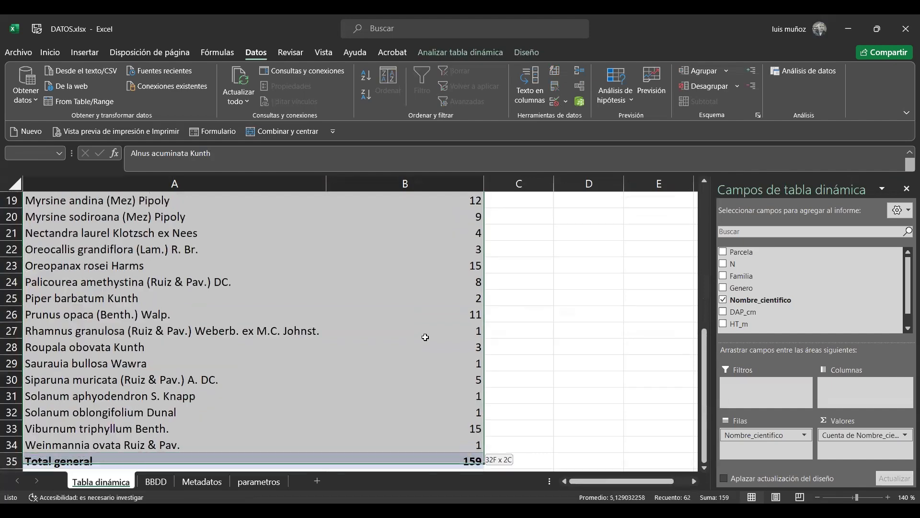
pyautogui.hotkey('shift', 'Up')
# Examine the species list in the parametros sheet, from its first entry to the Densidad ind/ha heading
pyautogui.click(258, 482)
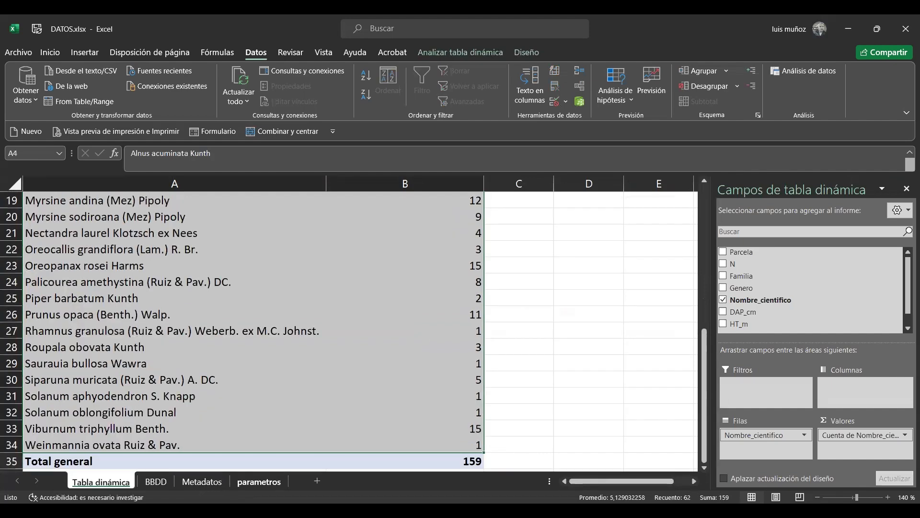
pyautogui.click(239, 302)
pyautogui.press('Left')
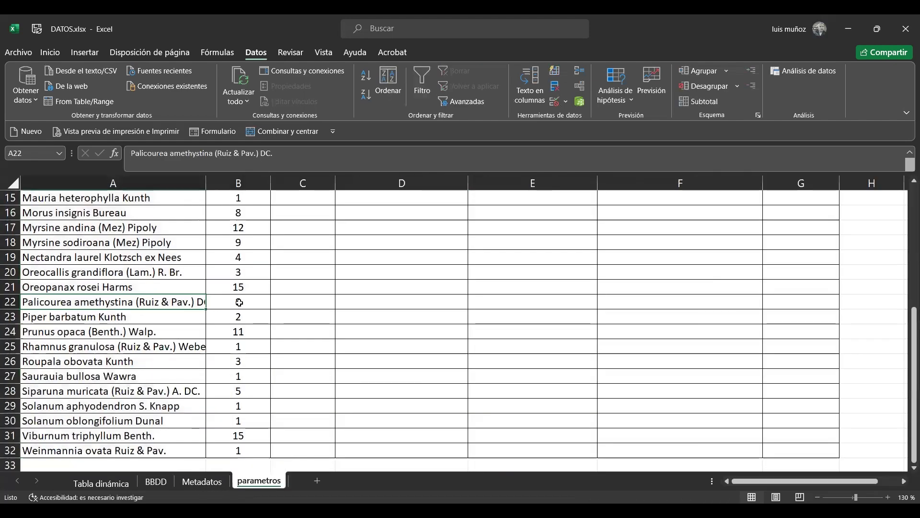
pyautogui.hotkey('ctrl', 'Up')
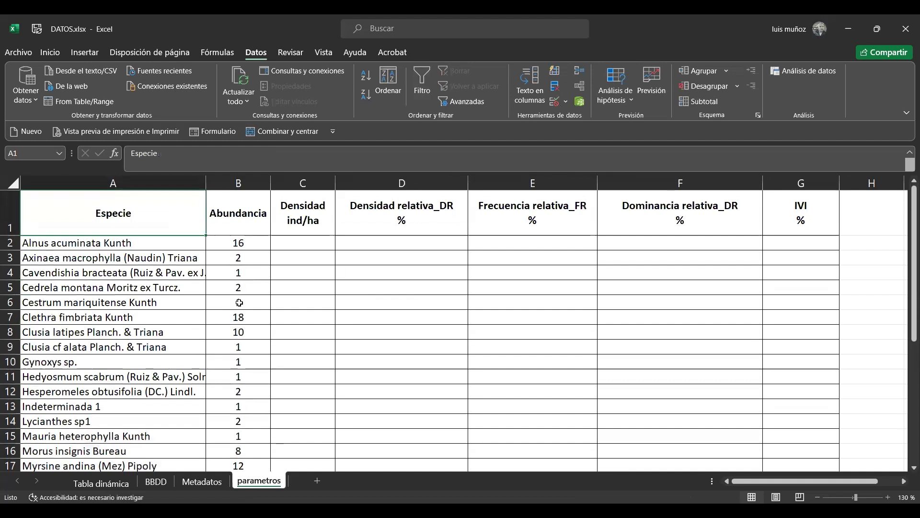
pyautogui.click(115, 245)
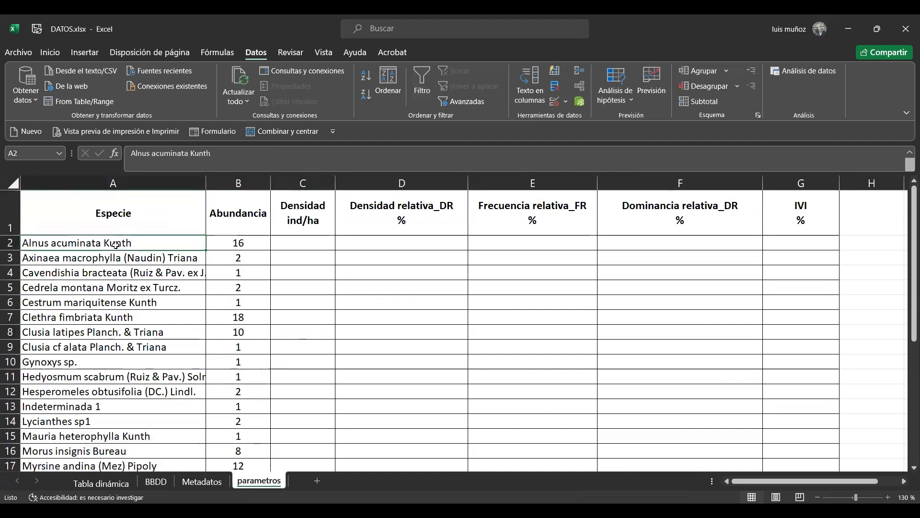
pyautogui.click(314, 195)
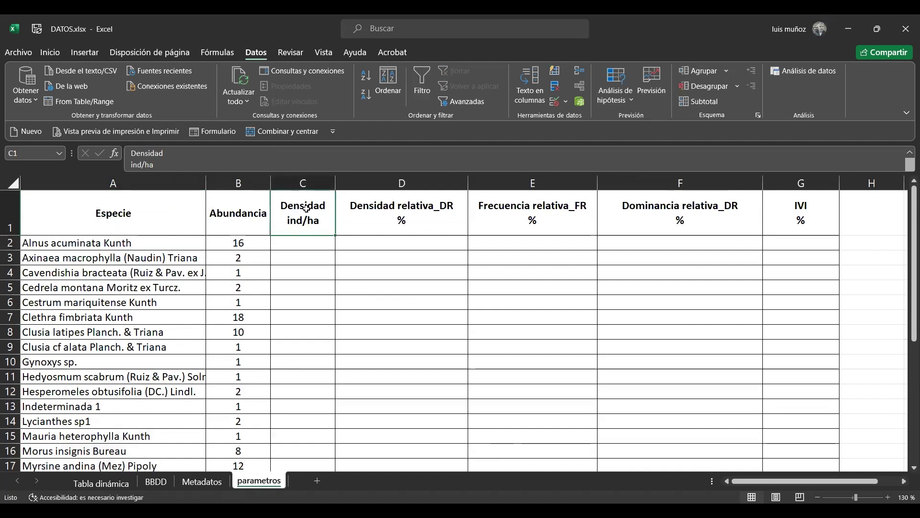
# Review the Abundancia and Densidad ind/ha cells for Alnus acuminata Kunth and their headings in the parametros sheet
pyautogui.click(290, 244)
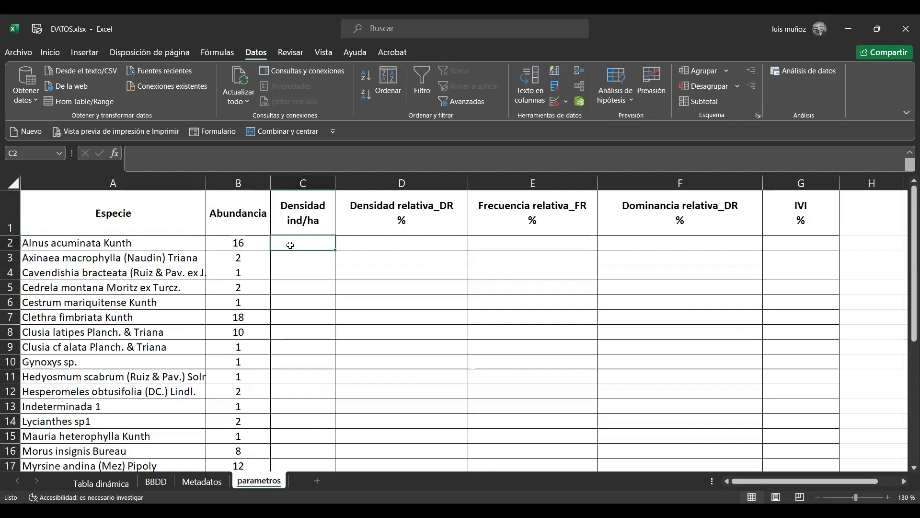
pyautogui.press('Left')
pyautogui.press('Left')
pyautogui.press('Right')
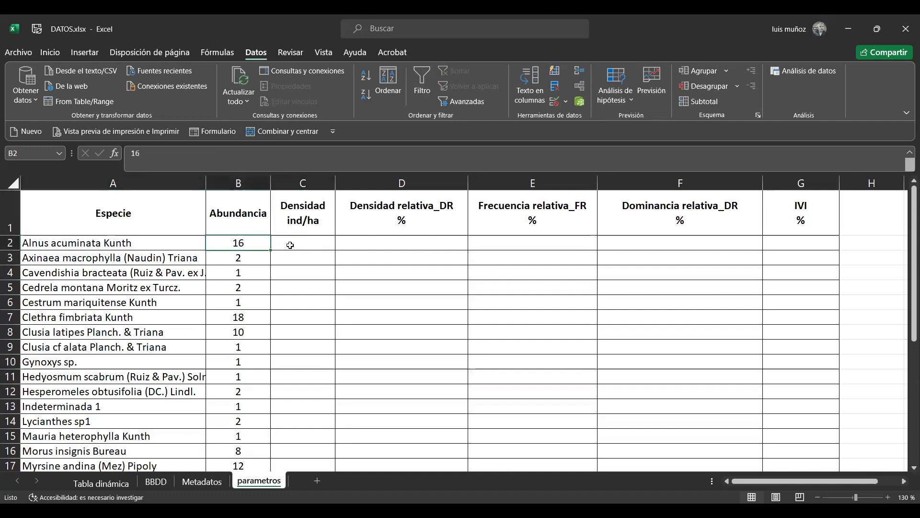
pyautogui.click(241, 209)
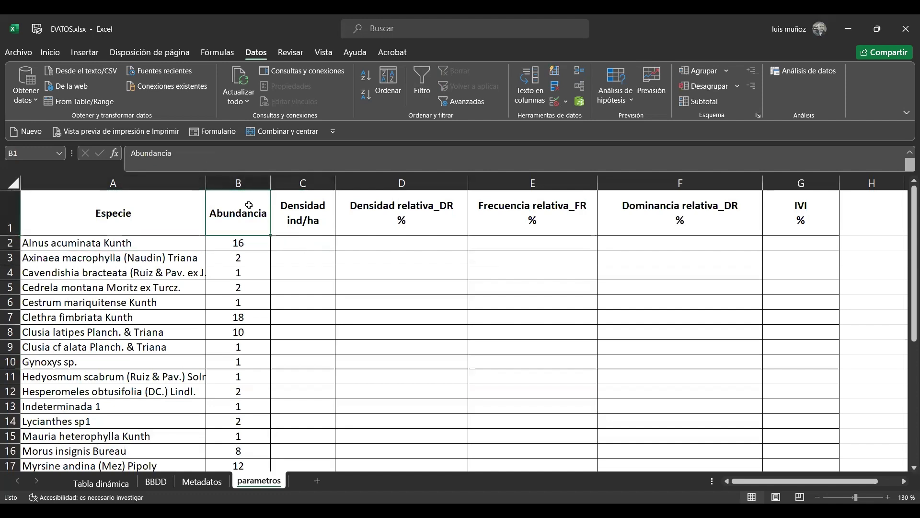
pyautogui.click(247, 243)
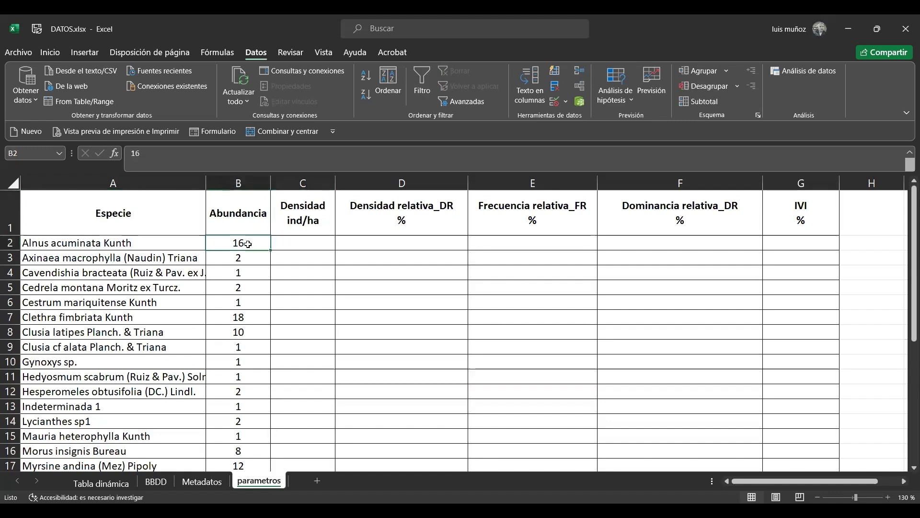
pyautogui.press('Right')
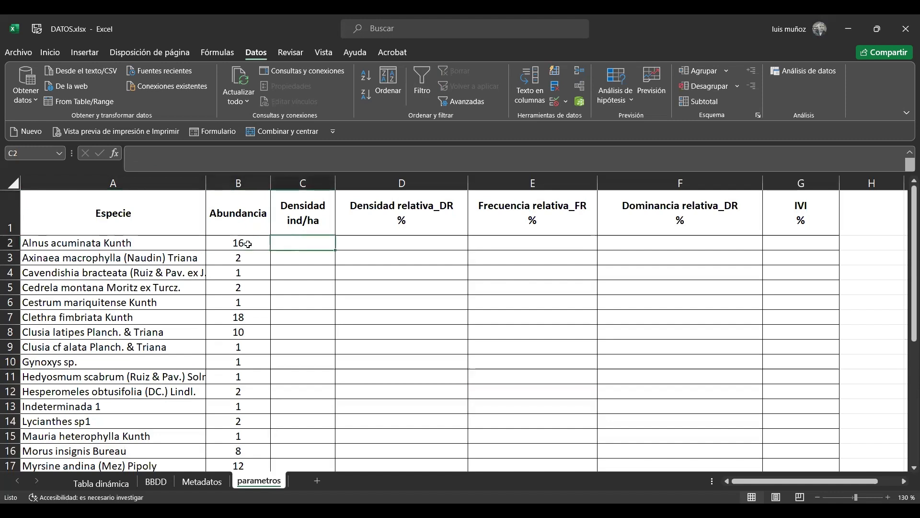
pyautogui.press('Up')
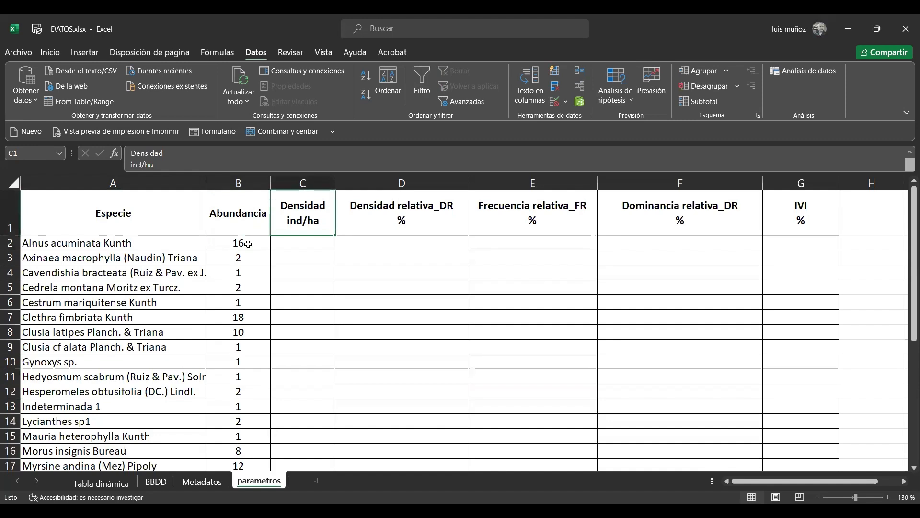
# Examine the plot size, plot area, number of plots and total sampling area in the Metadatos sheet
pyautogui.click(201, 481)
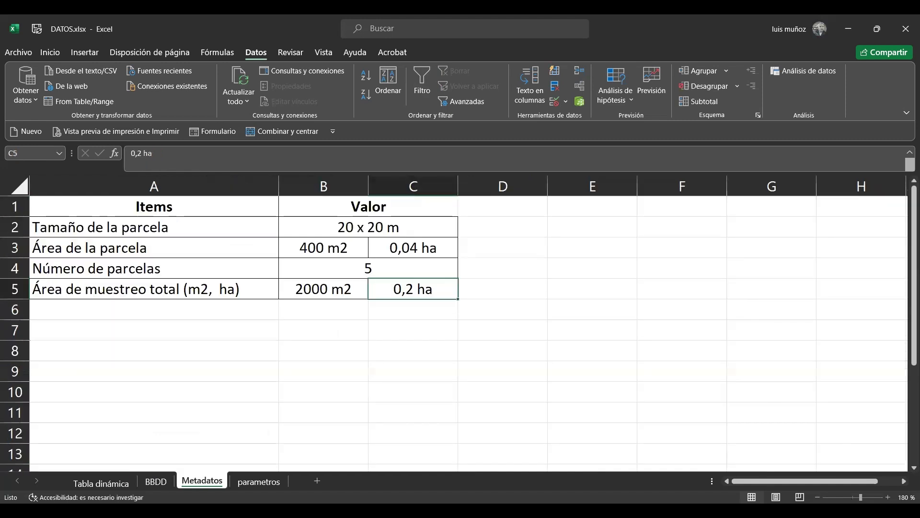
pyautogui.click(267, 274)
pyautogui.click(80, 231)
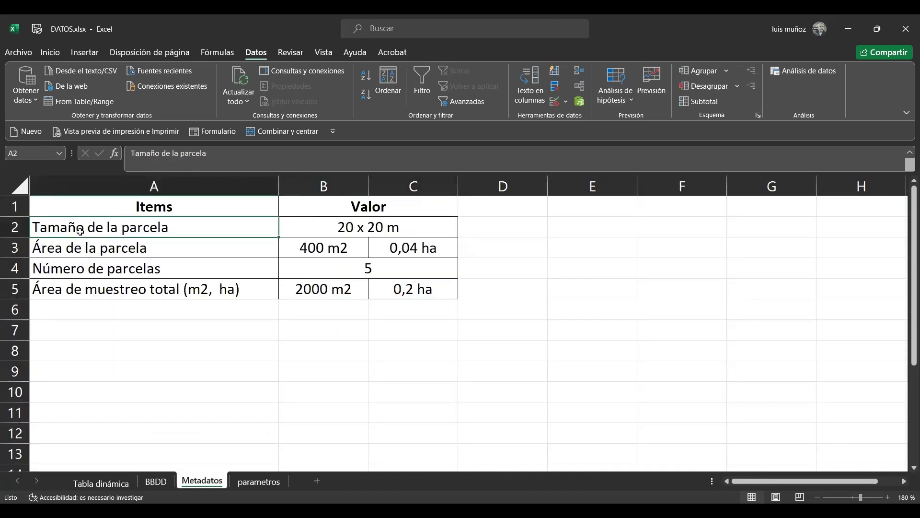
pyautogui.click(345, 225)
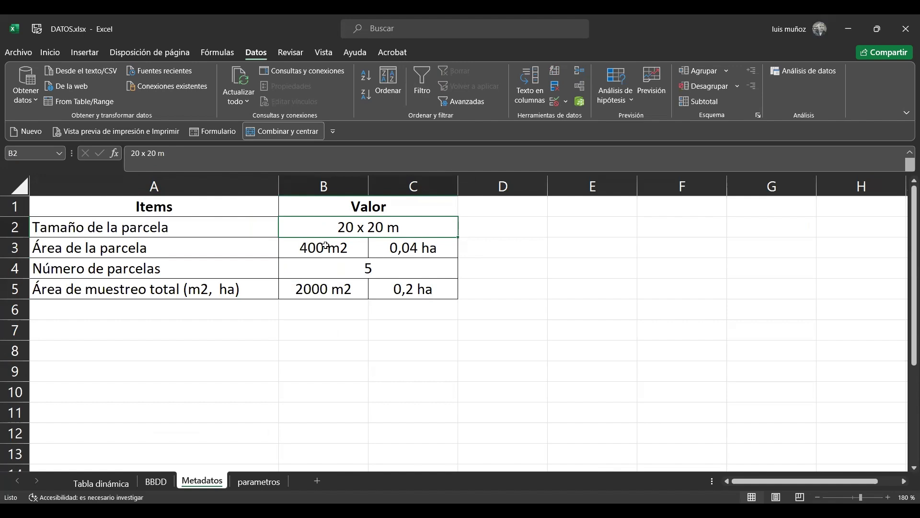
pyautogui.click(343, 247)
pyautogui.click(390, 247)
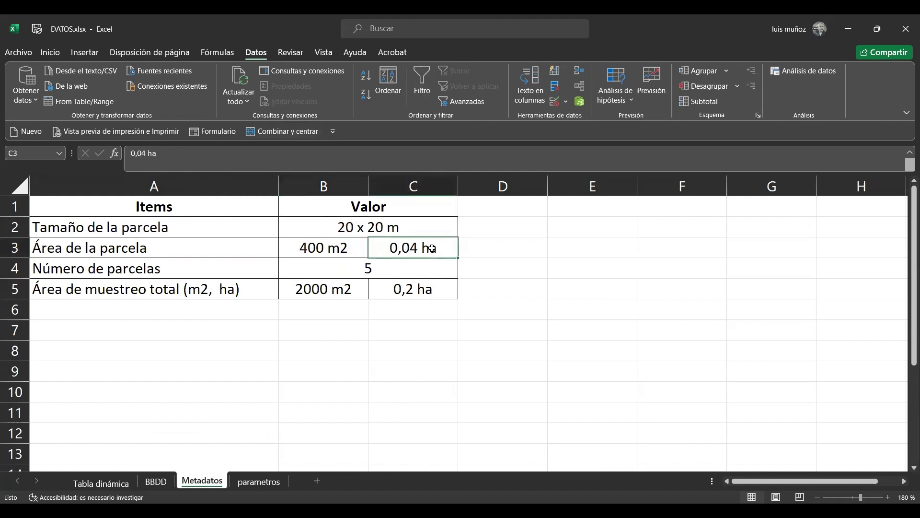
pyautogui.click(137, 270)
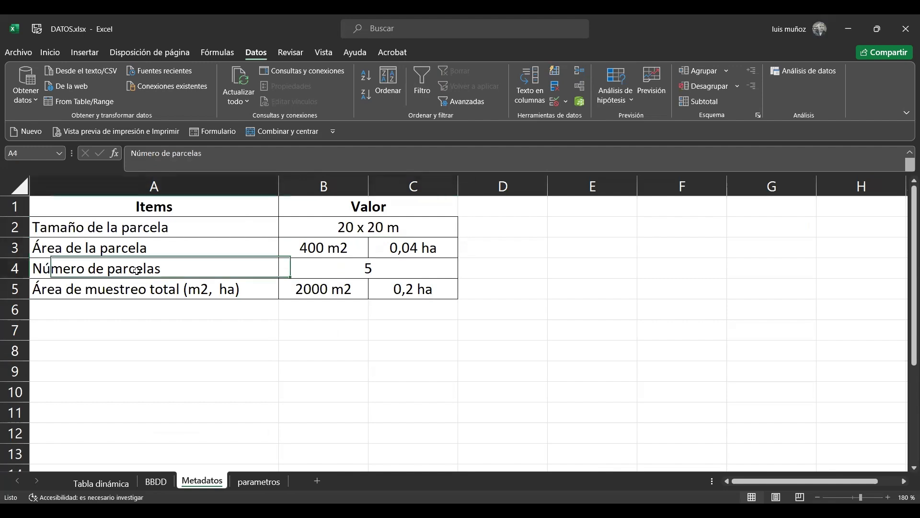
pyautogui.click(357, 269)
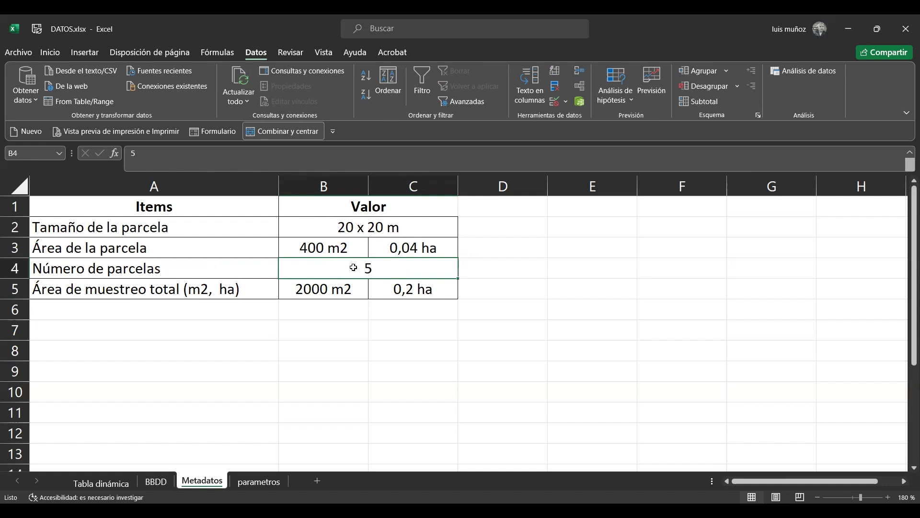
pyautogui.click(328, 247)
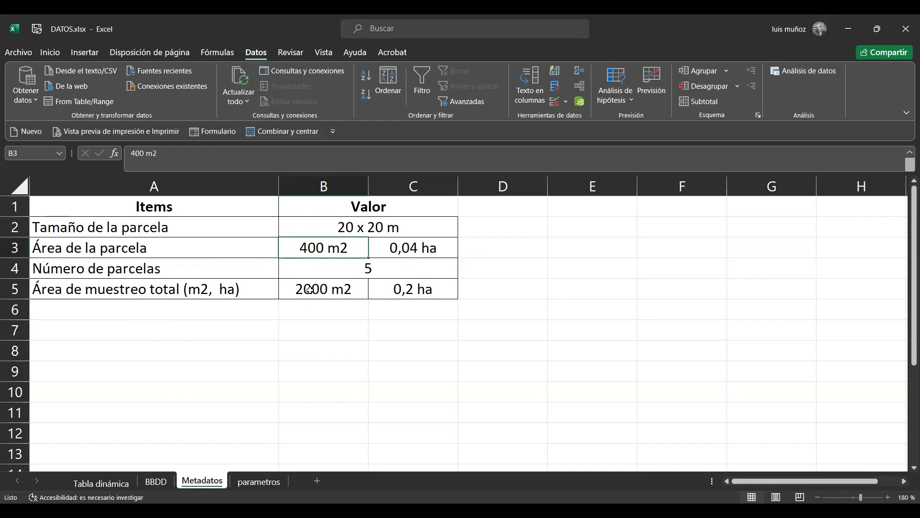
pyautogui.click(310, 290)
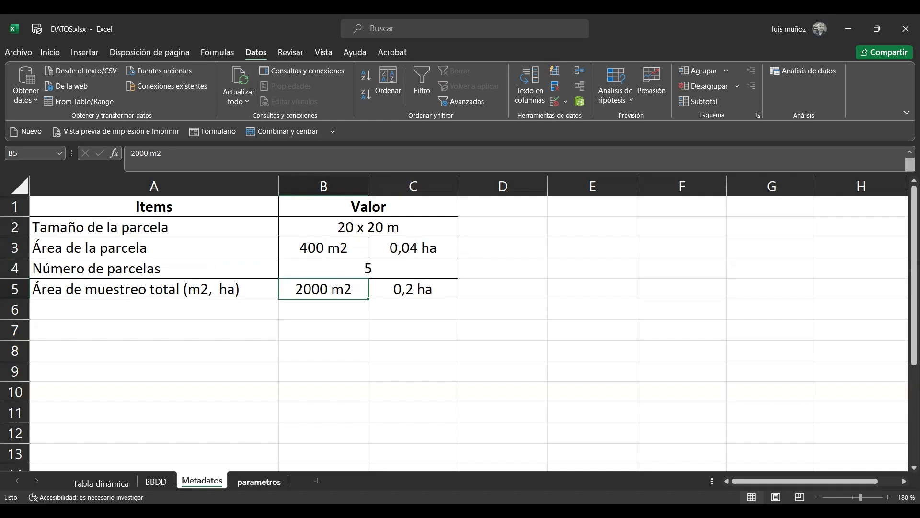
# Calculate the density of Alnus acuminata Kunth in parametros cell C2 with =B2/0,2 and check the divisor against the total sampling hectares in Metadatos
pyautogui.click(259, 481)
pyautogui.click(306, 241)
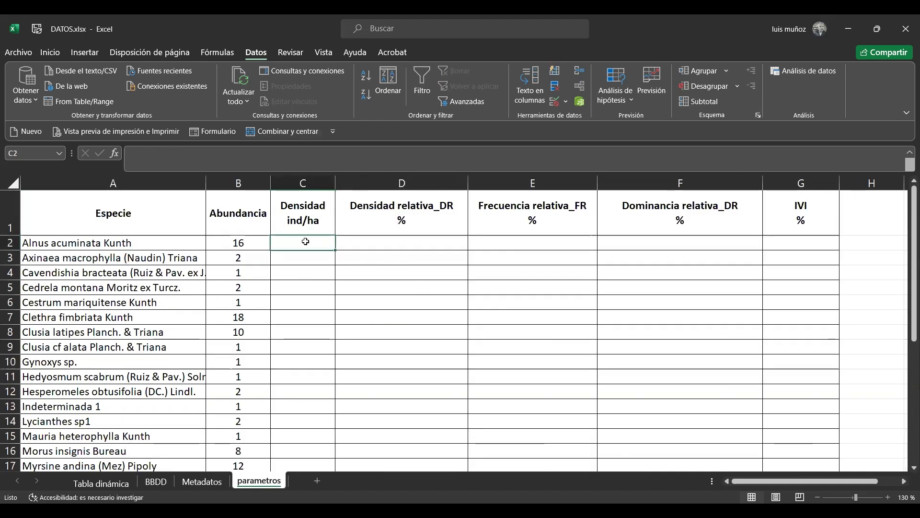
pyautogui.press('Up')
pyautogui.press('Down')
pyautogui.write('=')
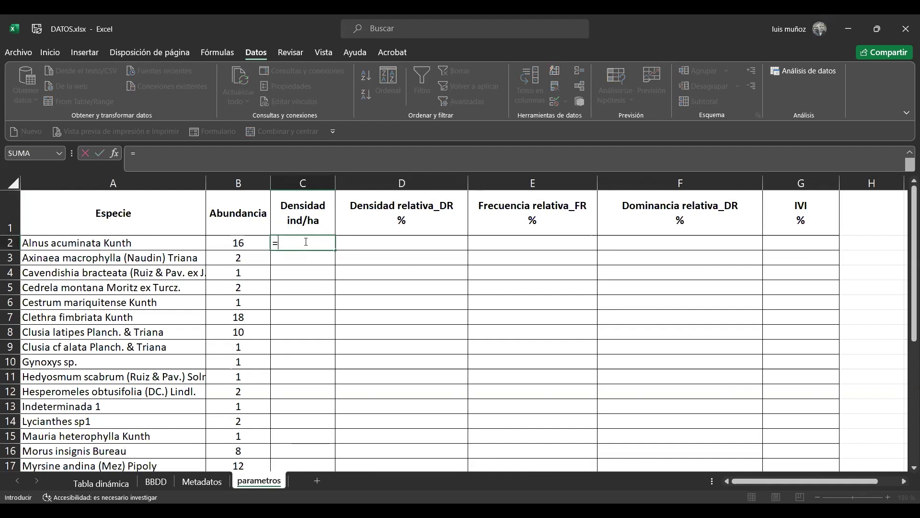
pyautogui.click(244, 243)
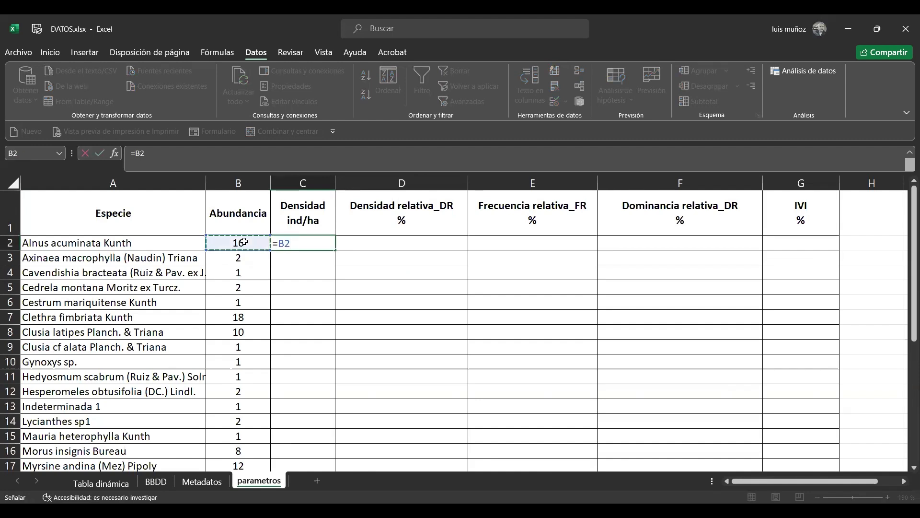
pyautogui.write('/')
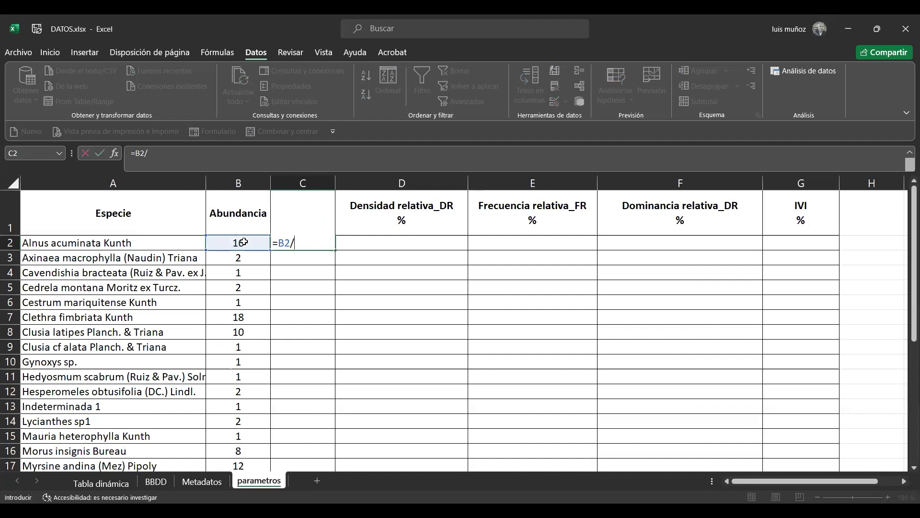
pyautogui.write('0,2')
pyautogui.press('Return')
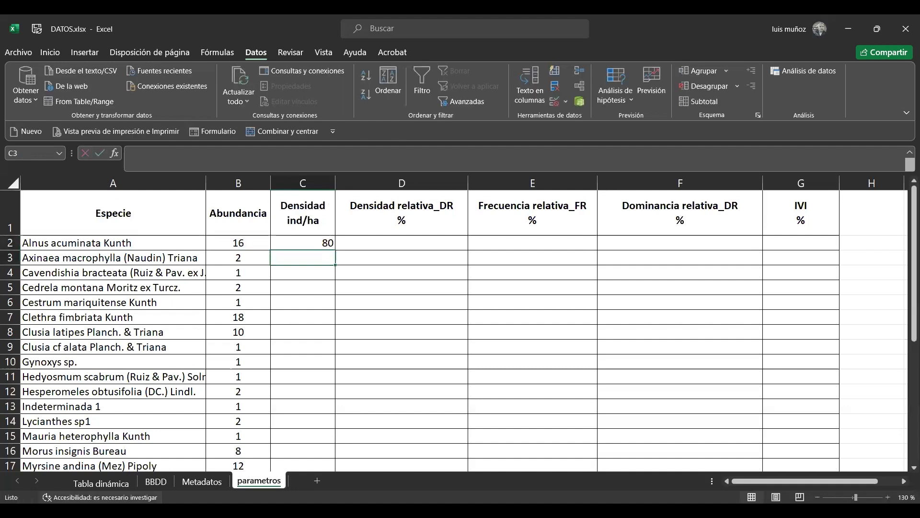
pyautogui.click(207, 482)
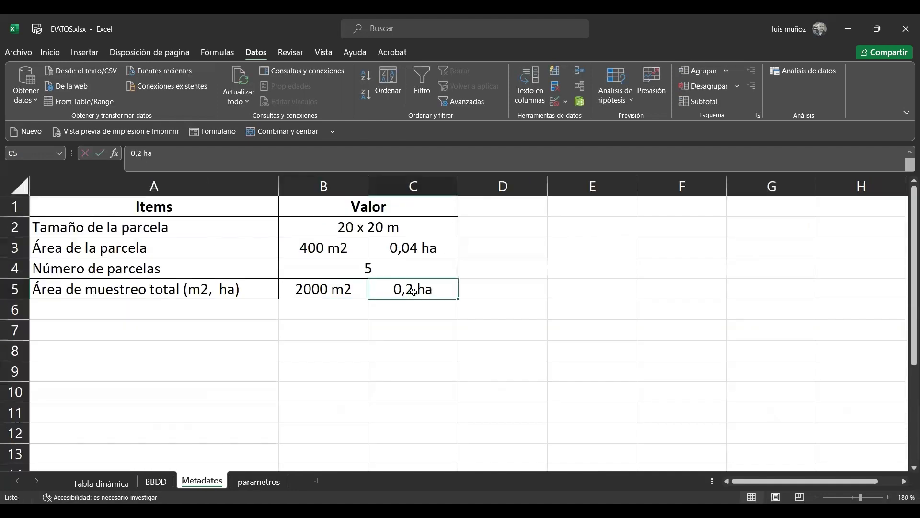
pyautogui.click(259, 481)
# Fill the density formula from C2 down to C32 and center the Densidad ind/ha values horizontally
pyautogui.click(301, 242)
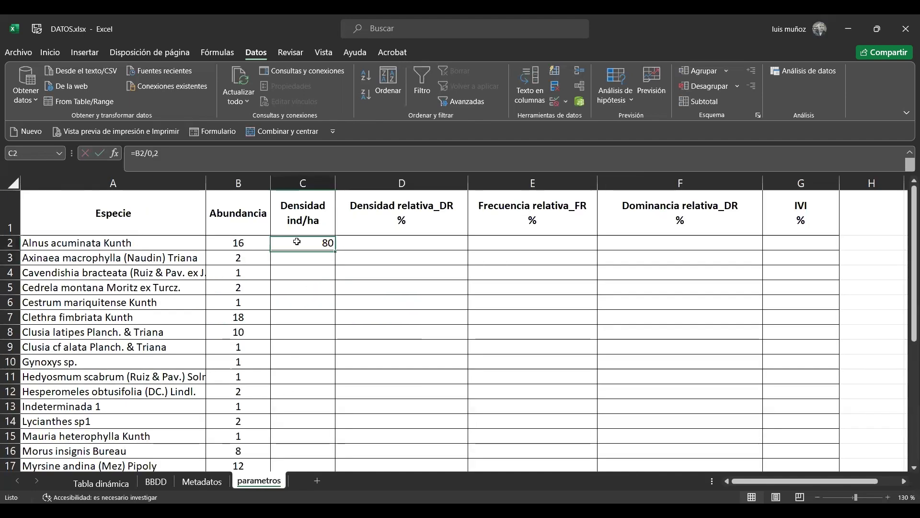
pyautogui.moveTo(335, 250); pyautogui.dragTo(319, 441)
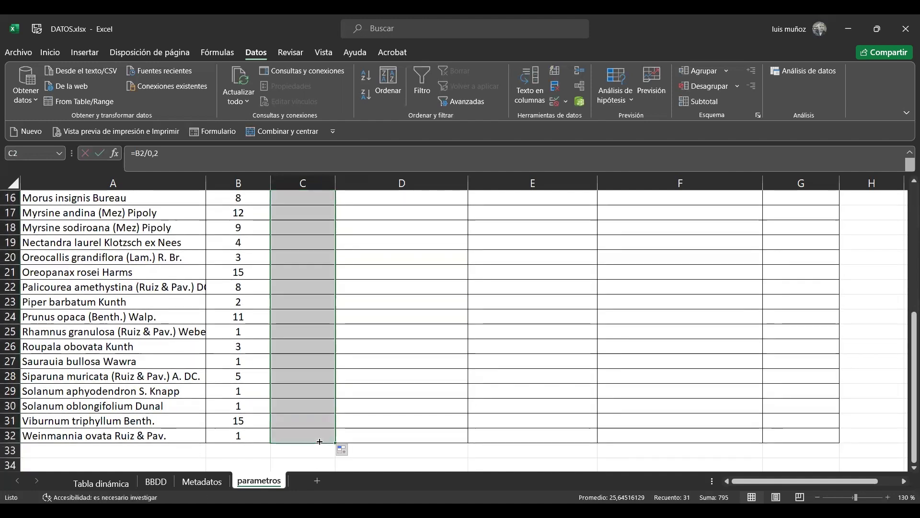
pyautogui.click(56, 53)
pyautogui.click(234, 97)
pyautogui.press('Up')
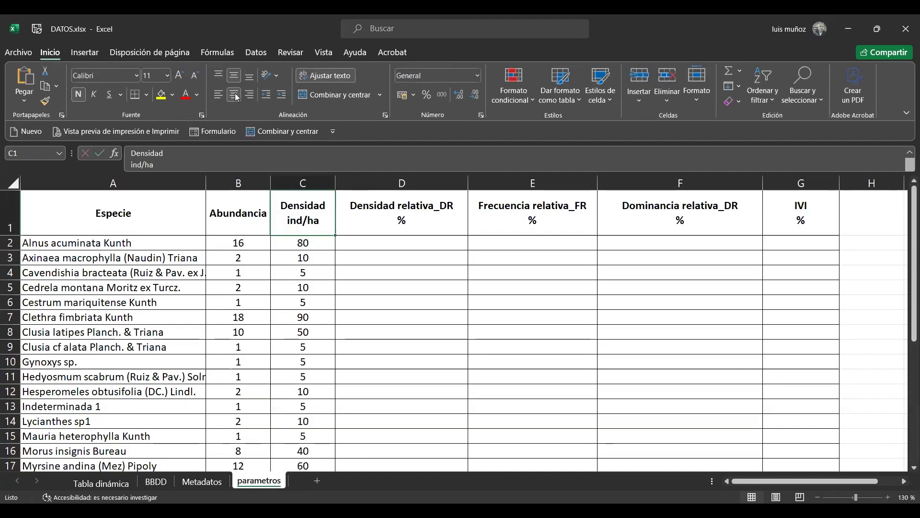
# Total the Abundancia column in cell B33 with =SUMA(B2:B32) and center the result
pyautogui.press('Down')
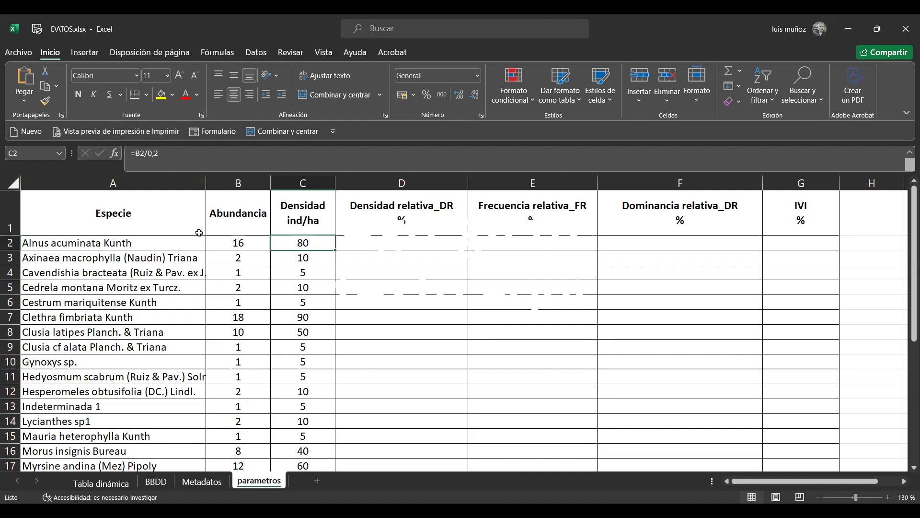
pyautogui.press('Left')
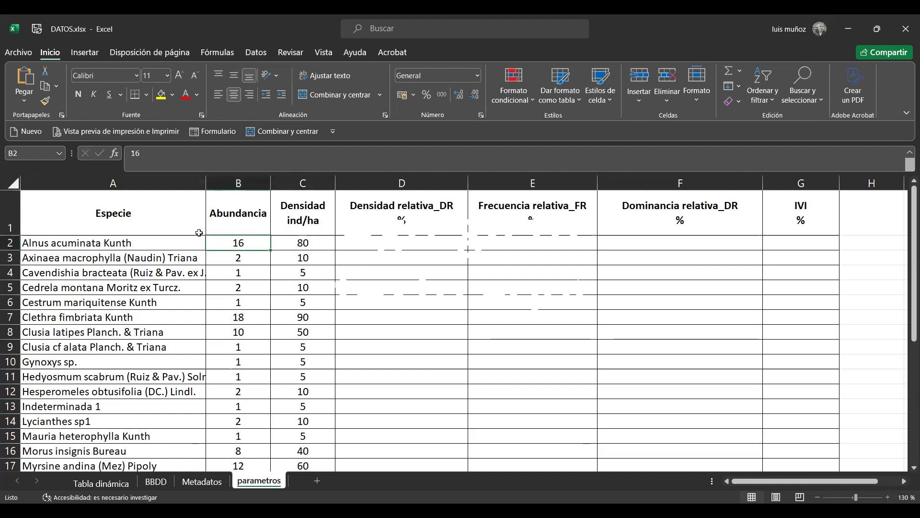
pyautogui.press('Down')
pyautogui.press('Down')
pyautogui.press('Down')
pyautogui.press('Down')
pyautogui.press('Down')
pyautogui.press('Down')
pyautogui.press('Down')
pyautogui.press('Down')
pyautogui.press('Down')
pyautogui.press('Down')
pyautogui.press('Down')
pyautogui.press('Down')
pyautogui.press('Down')
pyautogui.press('Down')
pyautogui.press('Down')
pyautogui.press('Down')
pyautogui.press('Down')
pyautogui.press('Down')
pyautogui.press('Down')
pyautogui.press('Down')
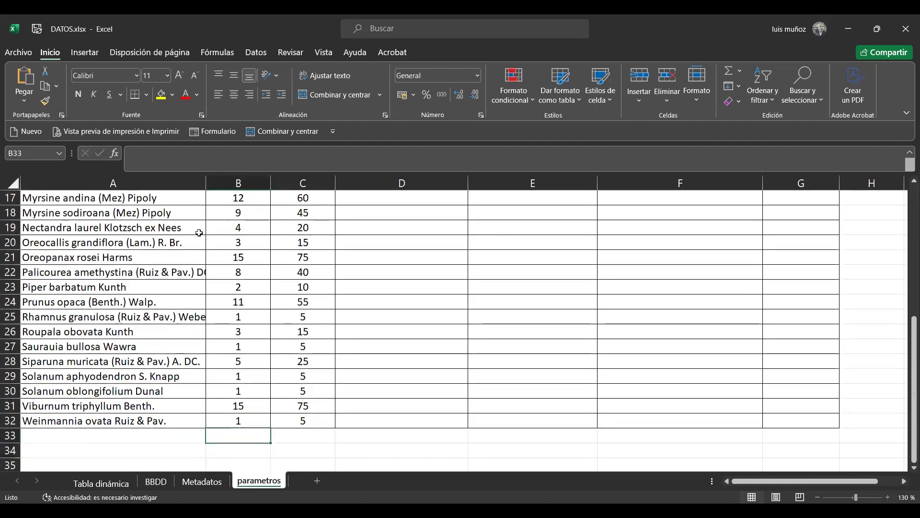
pyautogui.write('=')
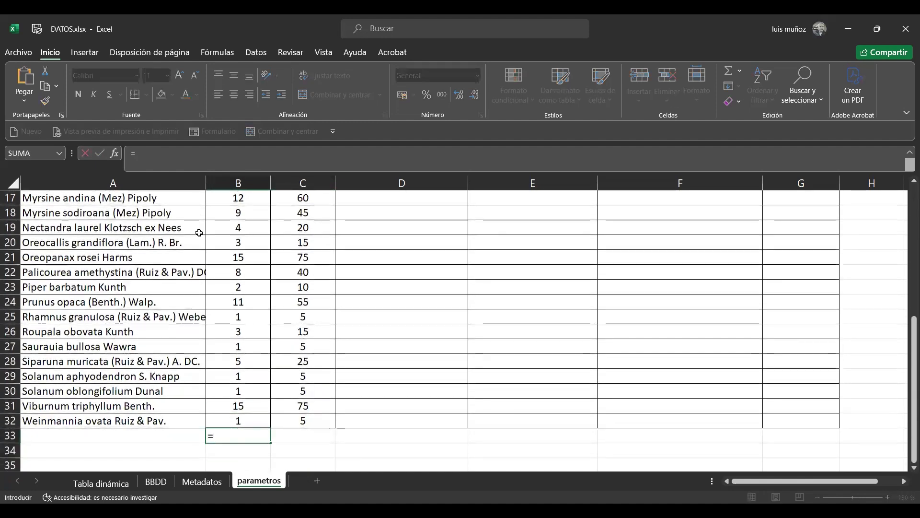
pyautogui.write('sumn')
pyautogui.press('BackSpace')
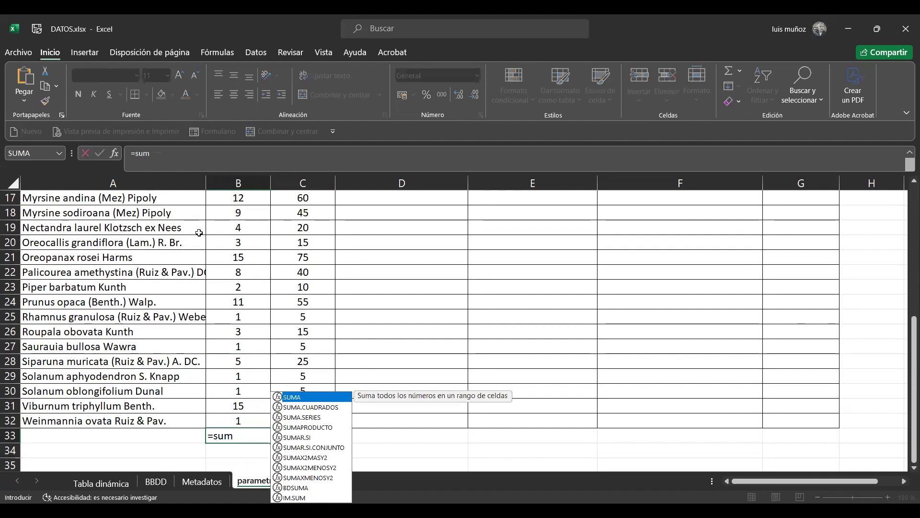
pyautogui.write('a(')
pyautogui.press('Up')
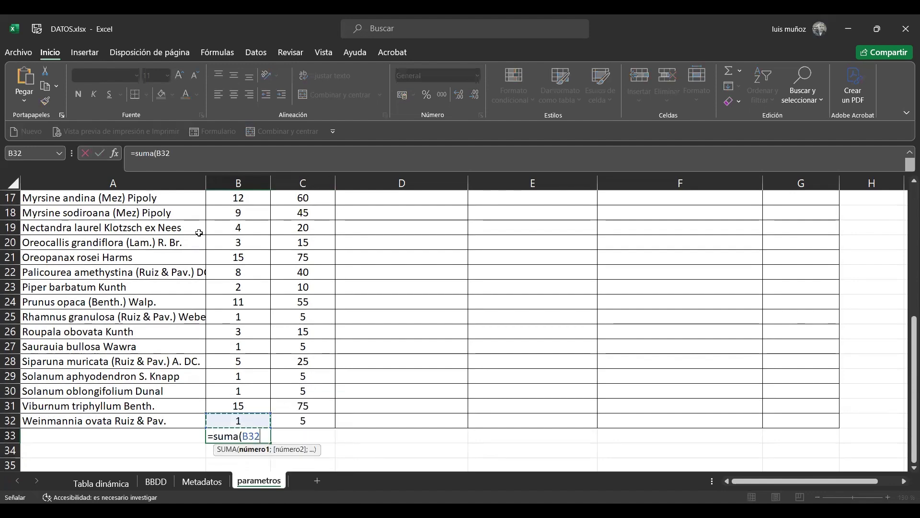
pyautogui.hotkey('ctrl', 'shift', 'Up')
pyautogui.press('Return')
pyautogui.press('Up')
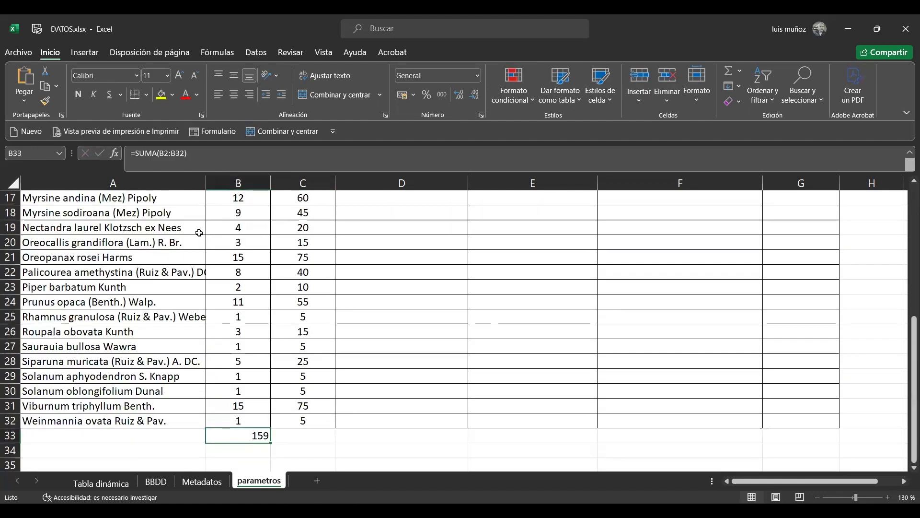
pyautogui.click(236, 100)
# Select the species abundances B2:B32 to check their sum against the total in B33
pyautogui.press('Up')
pyautogui.hotkey('shift', 'Up')
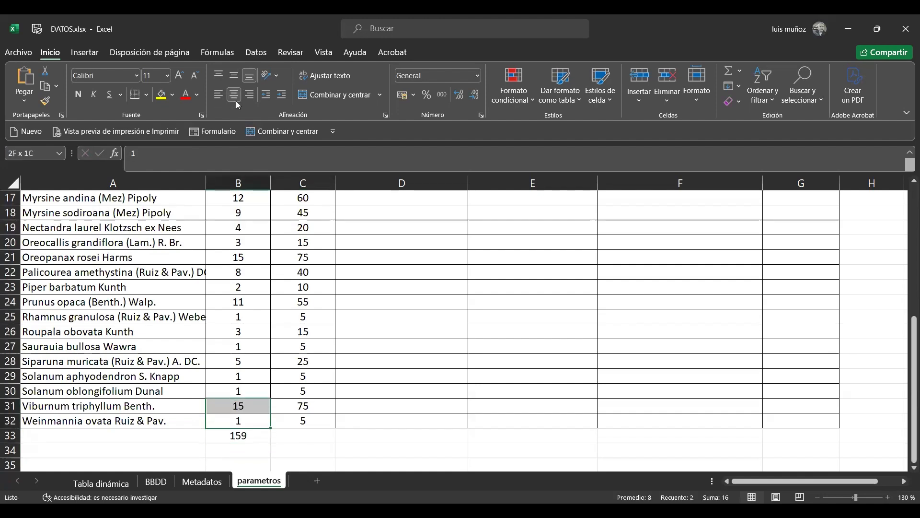
pyautogui.hotkey('shift', 'Up')
pyautogui.hotkey('ctrl', 'shift', 'Up')
pyautogui.hotkey('shift', 'Down')
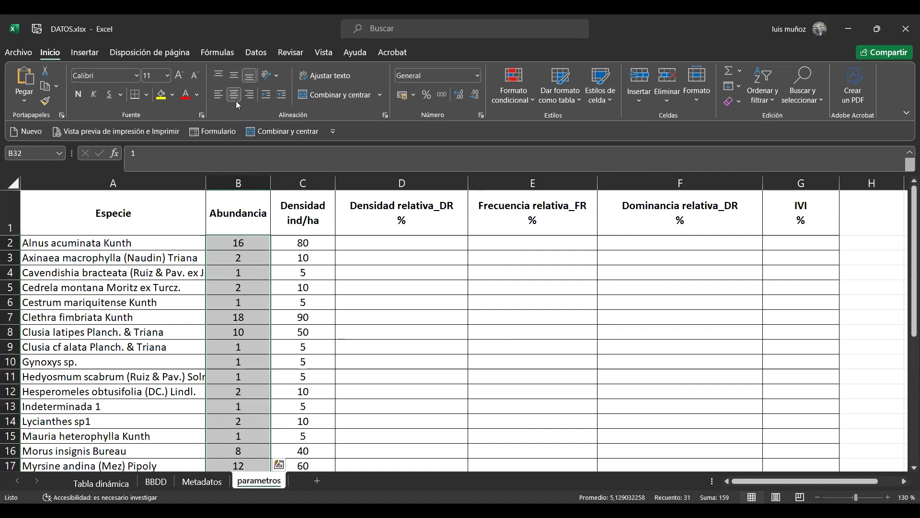
pyautogui.press('Down')
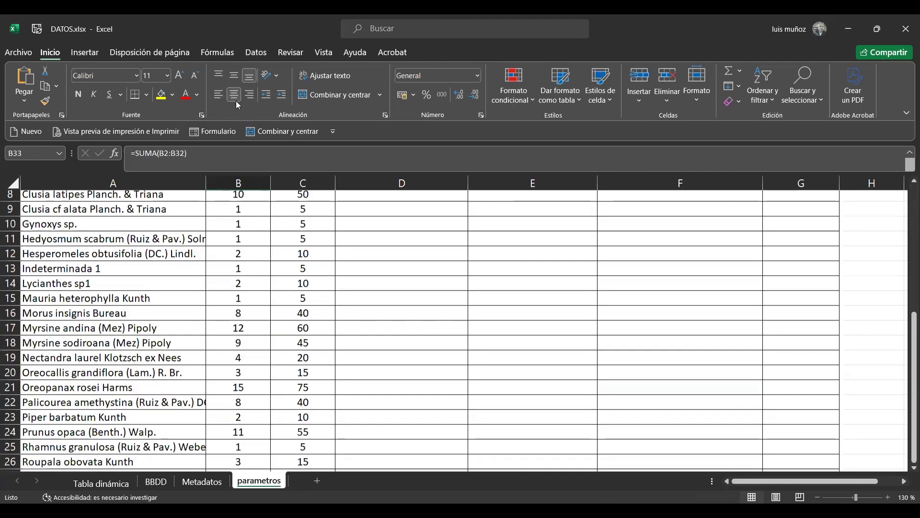
# Calculate the relative density of Alnus acuminata Kunth in parametros cell D2 with =(B2/159)*100, using the abundance total from B33 as divisor
pyautogui.press('Right')
pyautogui.press('Right')
pyautogui.press('Up')
pyautogui.hotkey('ctrl', 'Up')
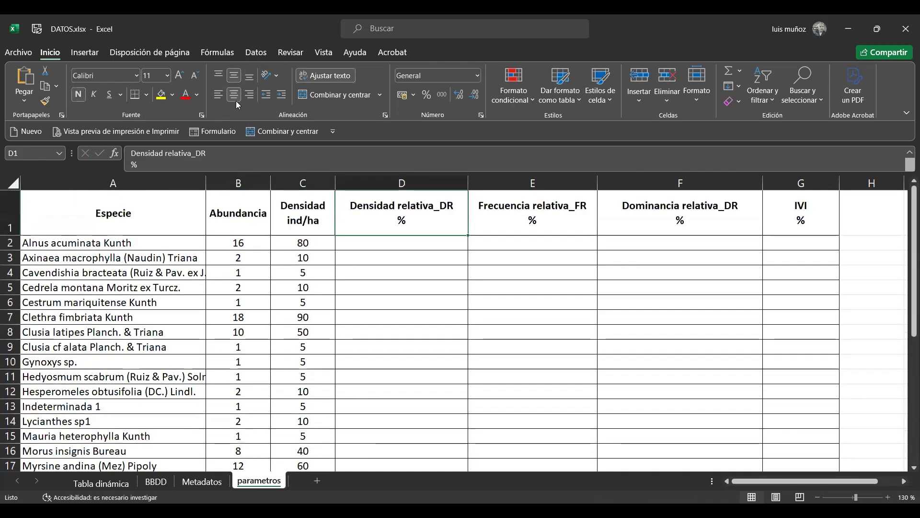
pyautogui.press('Down')
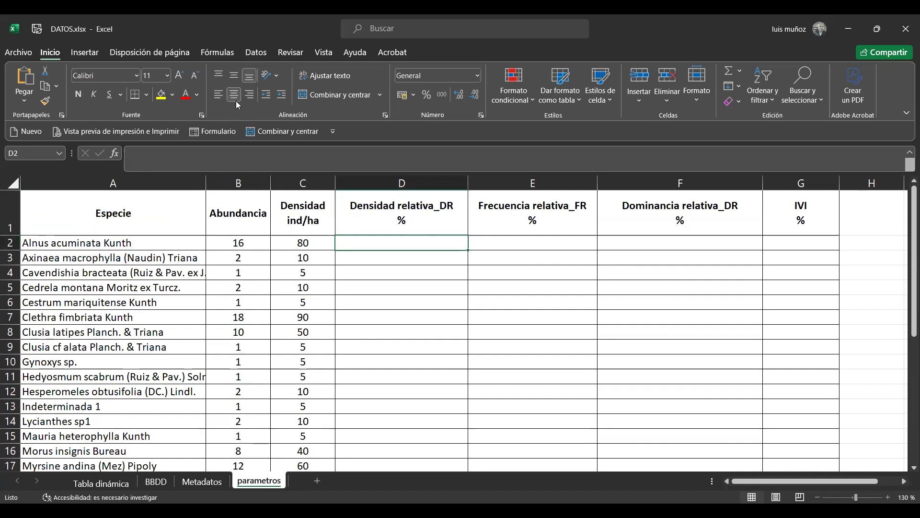
pyautogui.write('=(')
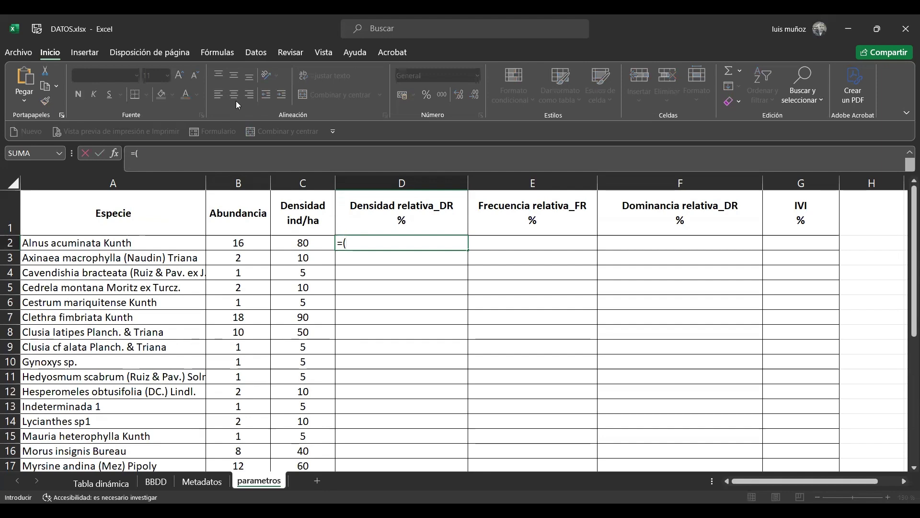
pyautogui.press('Left')
pyautogui.press('Left')
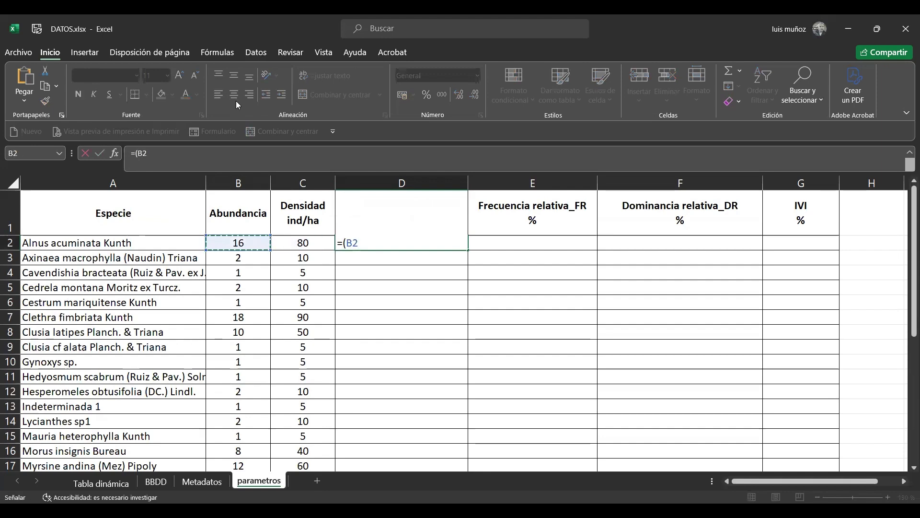
pyautogui.write('/')
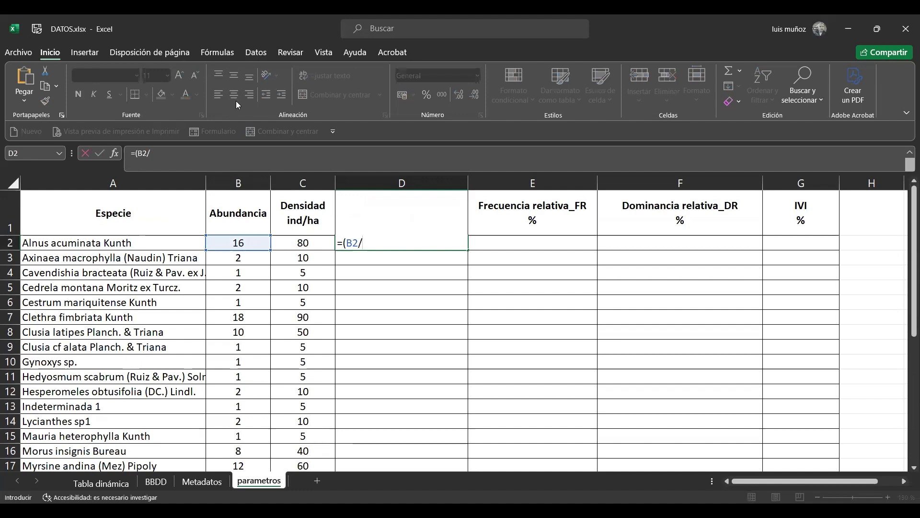
pyautogui.press('Left')
pyautogui.press('Left')
pyautogui.press('Down')
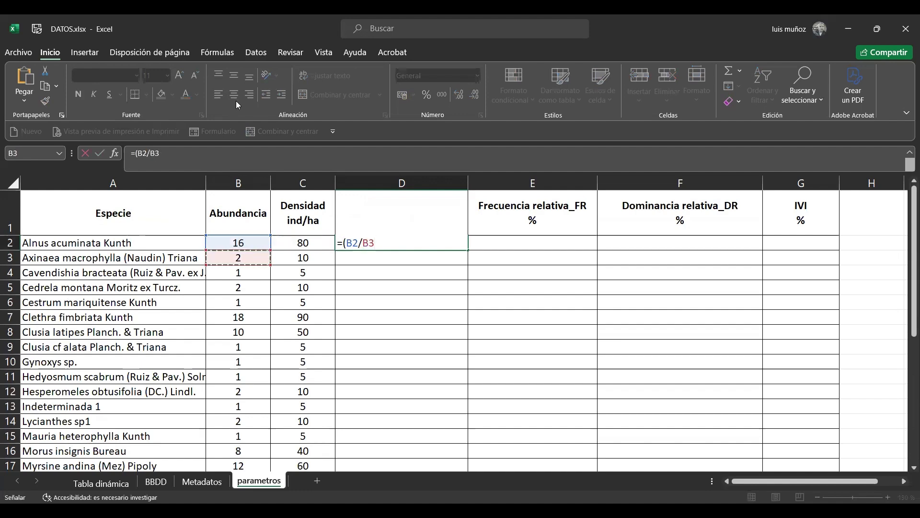
pyautogui.hotkey('ctrl', 'Down')
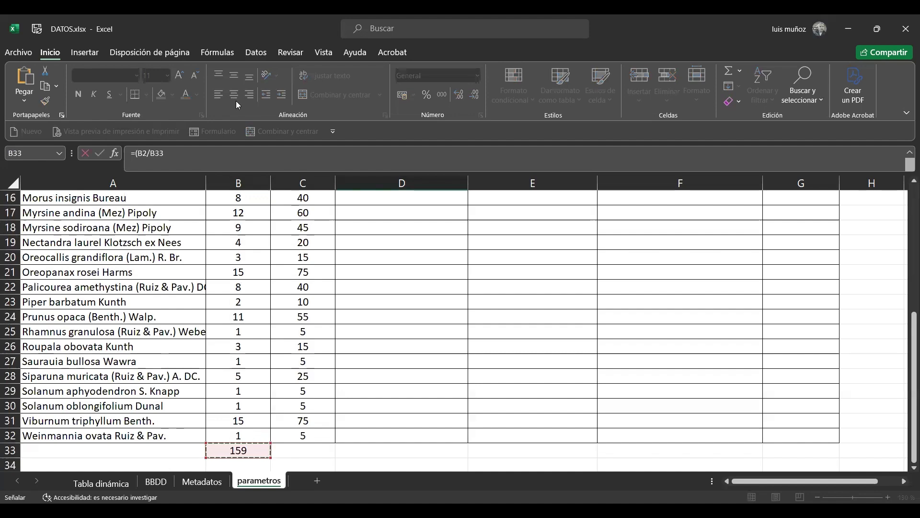
pyautogui.hotkey('ctrl', 'Up')
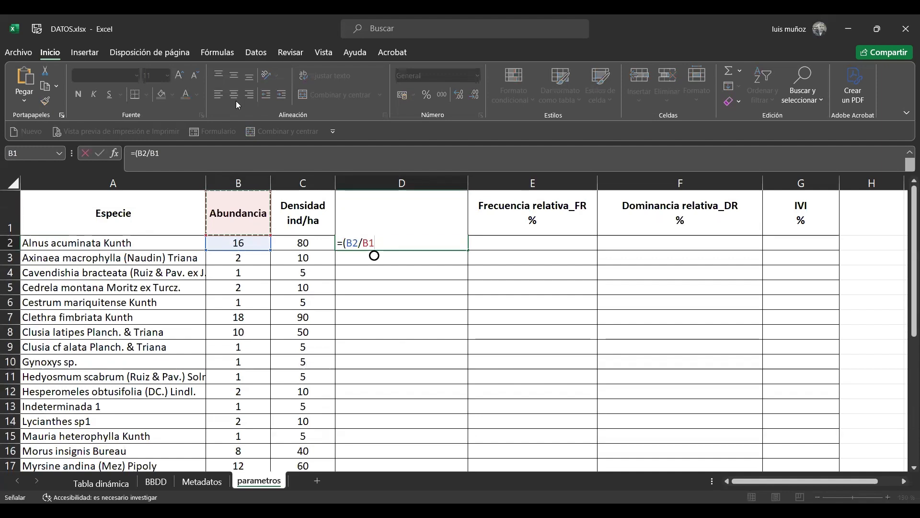
pyautogui.press('BackSpace')
pyautogui.press('BackSpace')
pyautogui.write('159')
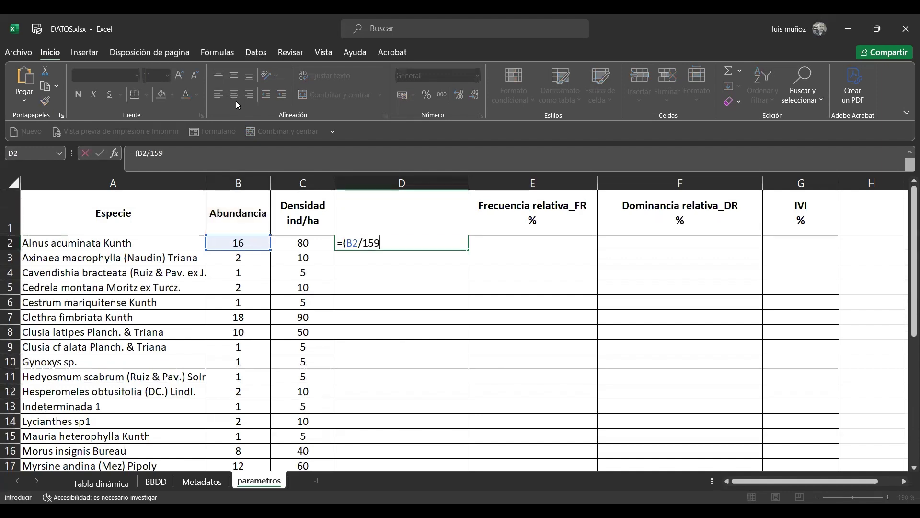
pyautogui.write(')*100')
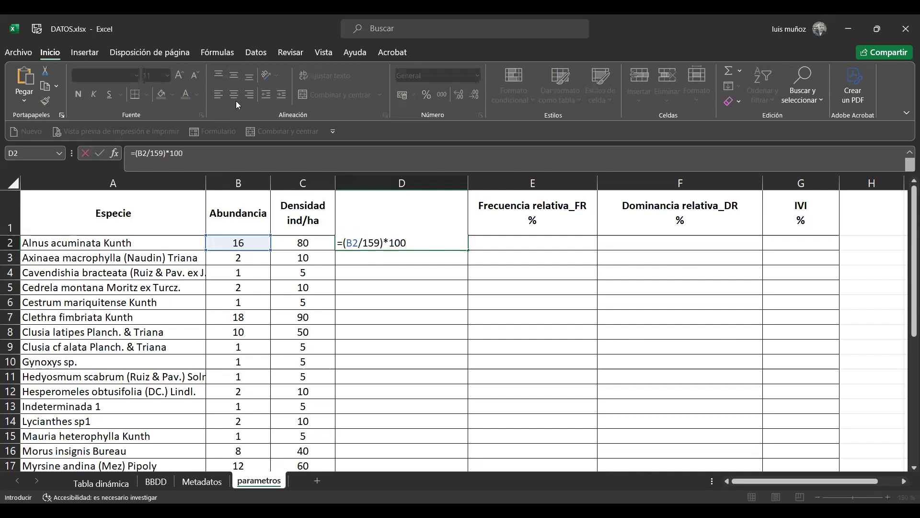
pyautogui.hotkey('ctrl', 'Return')
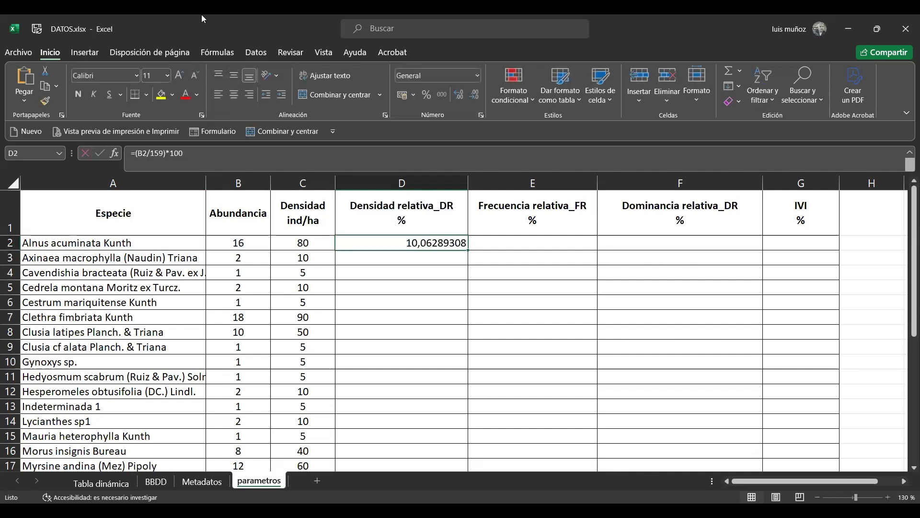
# Format the relative density in D2 to one decimal place and center it horizontally
pyautogui.click(473, 97)
pyautogui.click(473, 97)
pyautogui.click(473, 97)
pyautogui.click(474, 97)
pyautogui.click(473, 98)
pyautogui.click(473, 97)
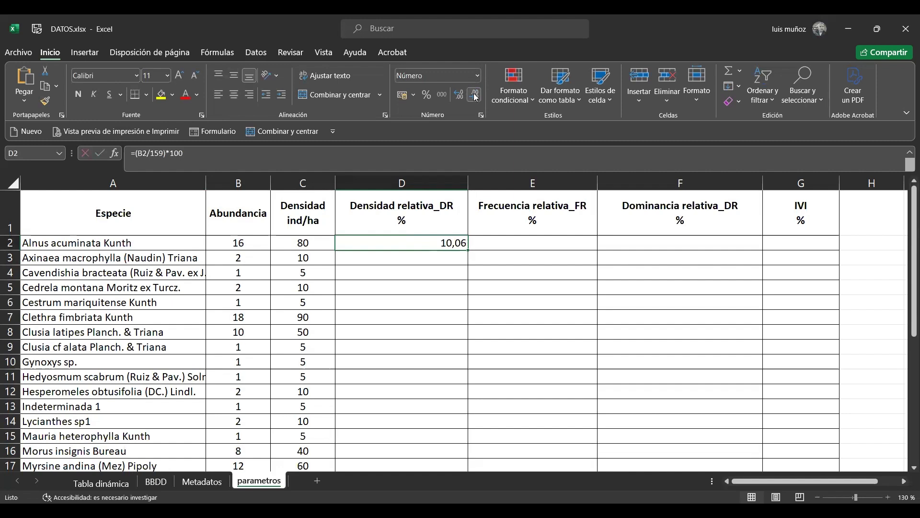
pyautogui.click(473, 97)
pyautogui.click(234, 95)
# Fill the relative density formula from D2 down to D32 for all species
pyautogui.moveTo(466, 251); pyautogui.dragTo(466, 249)
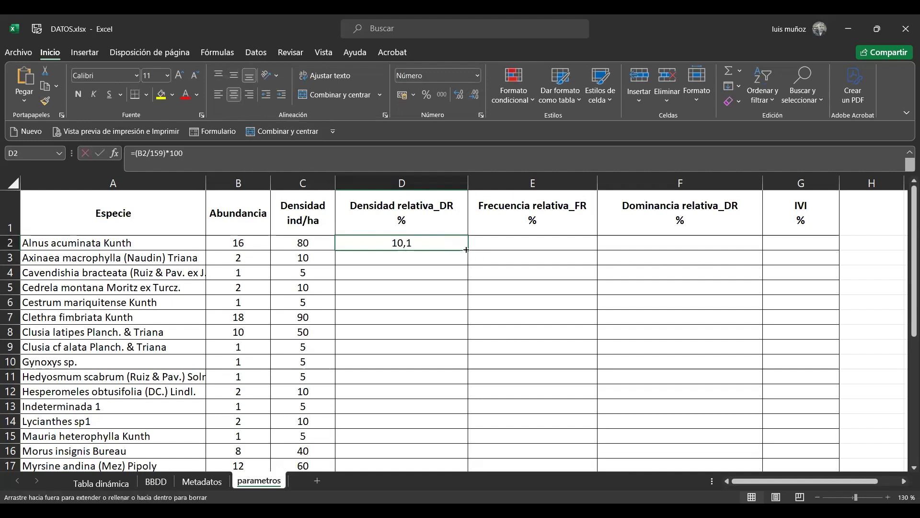
pyautogui.moveTo(468, 308); pyautogui.dragTo(463, 464)
pyautogui.moveTo(467, 467); pyautogui.dragTo(458, 425)
# Extend the SUMA total from B33 across to C33 and D33 and check the abundance and relative density totals
pyautogui.press('Down')
pyautogui.press('Down')
pyautogui.press('Down')
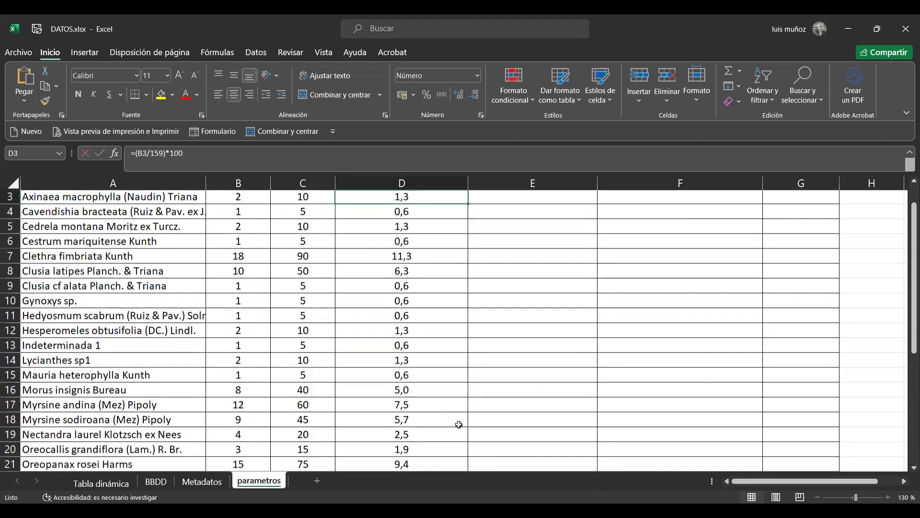
pyautogui.hotkey('ctrl', 'Down')
pyautogui.press('Down')
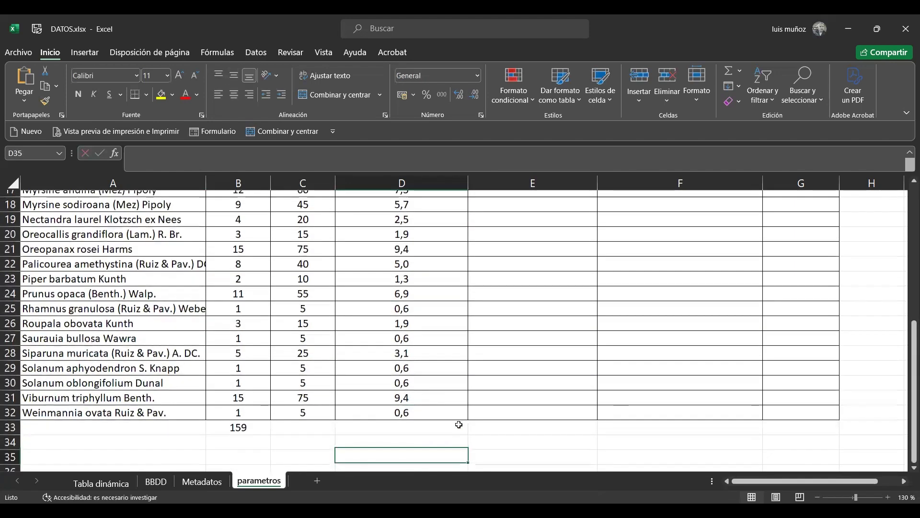
pyautogui.press('Left')
pyautogui.press('Left')
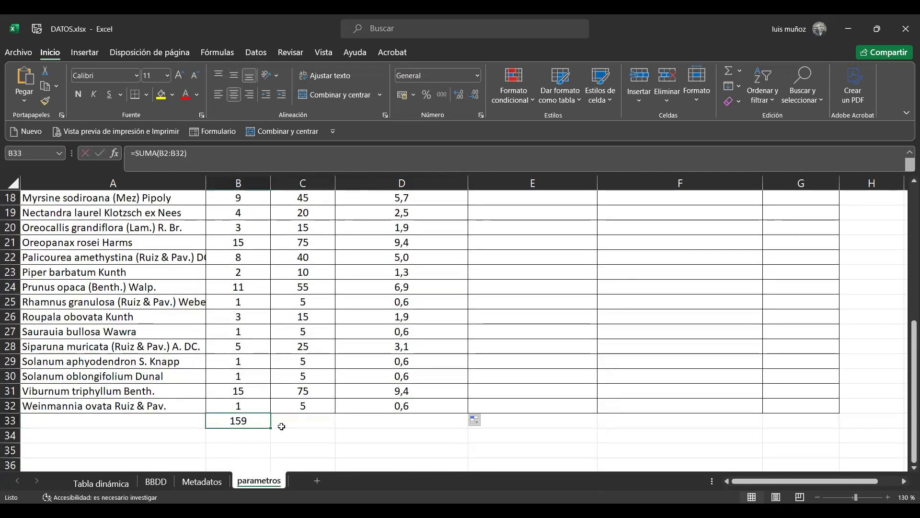
pyautogui.moveTo(271, 428); pyautogui.dragTo(445, 427)
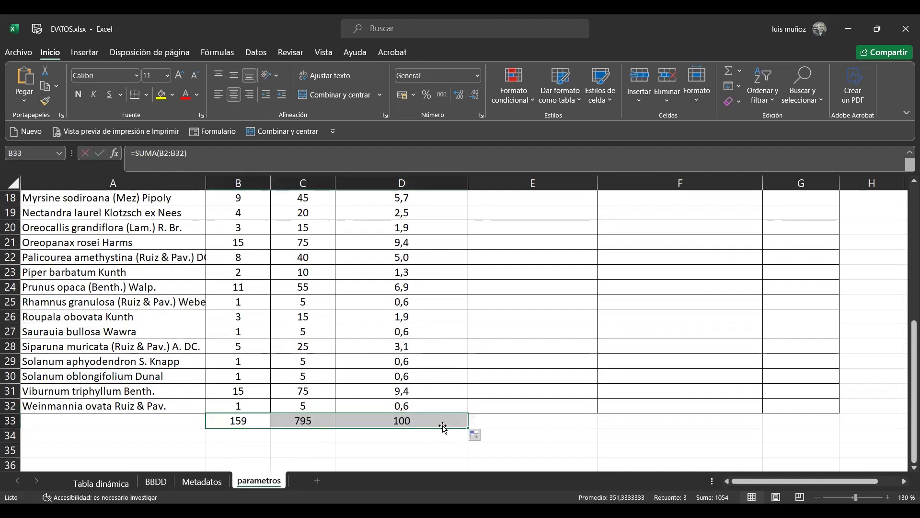
pyautogui.click(442, 424)
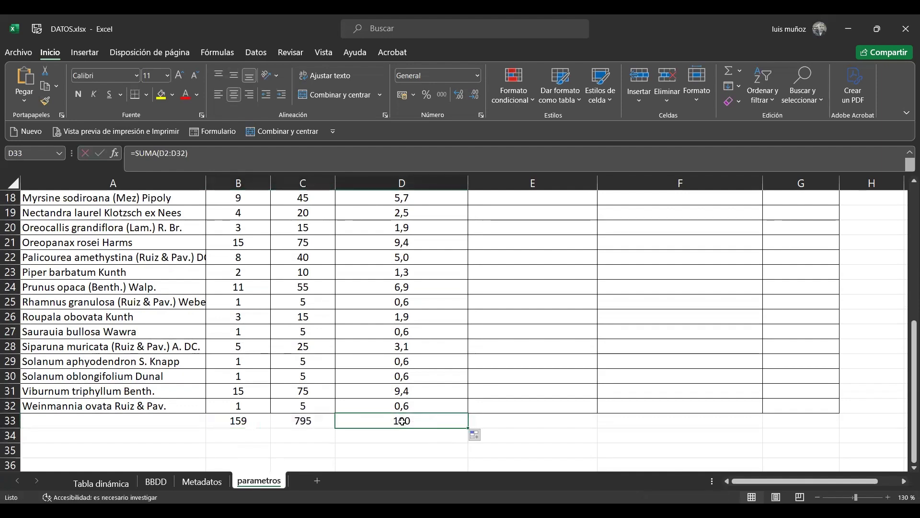
pyautogui.click(240, 421)
pyautogui.click(427, 423)
# Add the Parcela field to the columns of the pivot table on the Tabla dinámica sheet to split species counts by plot
pyautogui.press('Up')
pyautogui.hotkey('ctrl', 'Up')
pyautogui.press('Right')
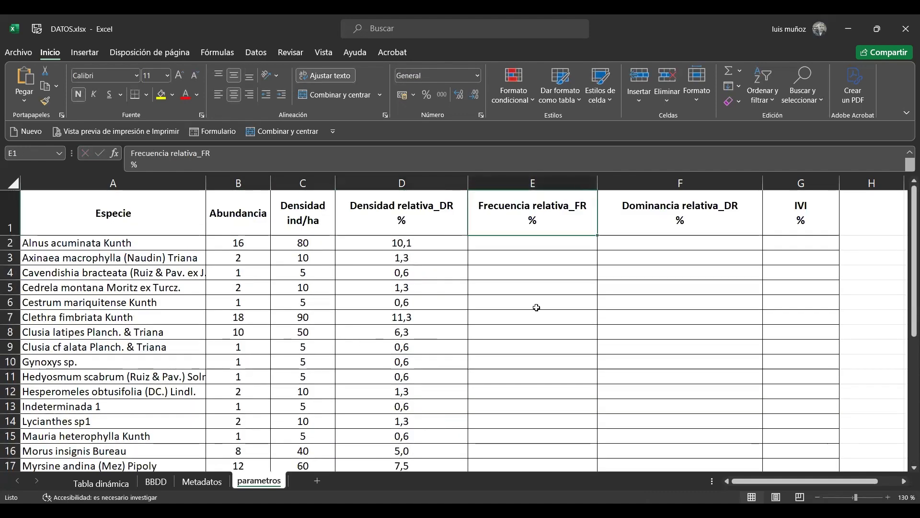
pyautogui.click(516, 241)
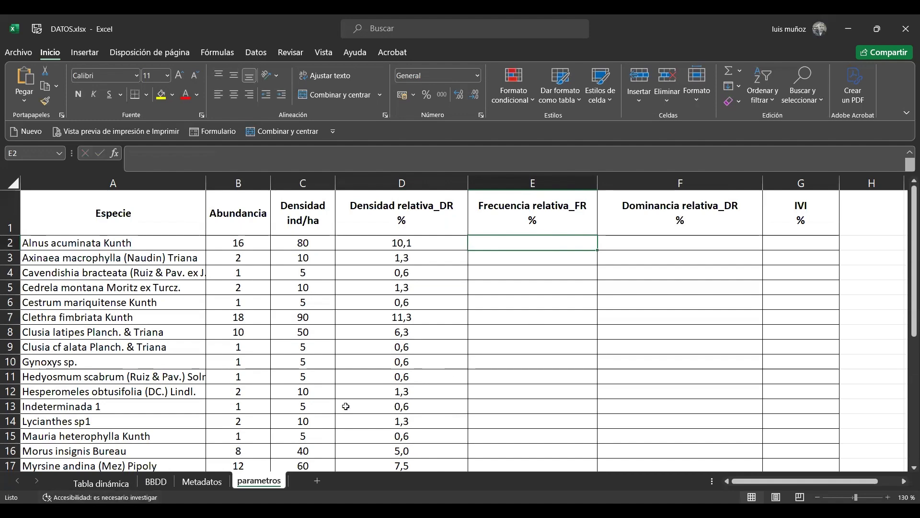
pyautogui.click(101, 482)
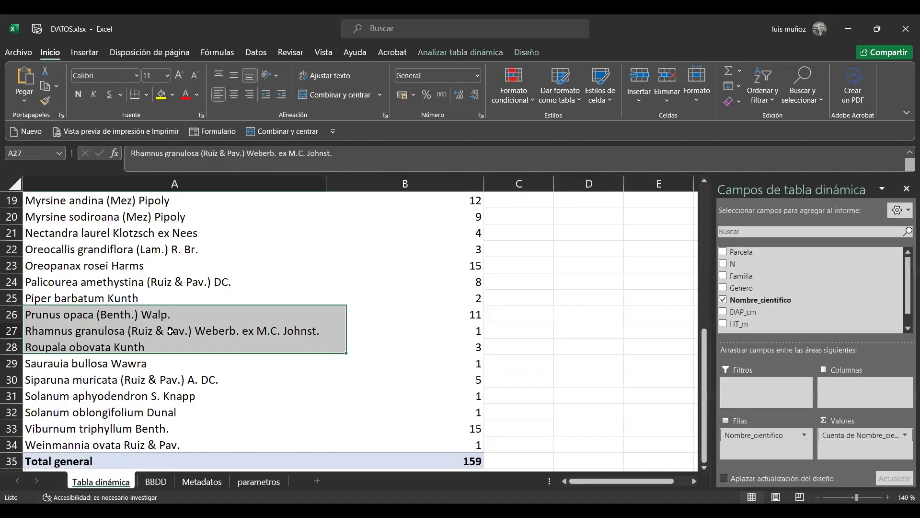
pyautogui.click(170, 331)
pyautogui.moveTo(704, 419); pyautogui.dragTo(711, 246)
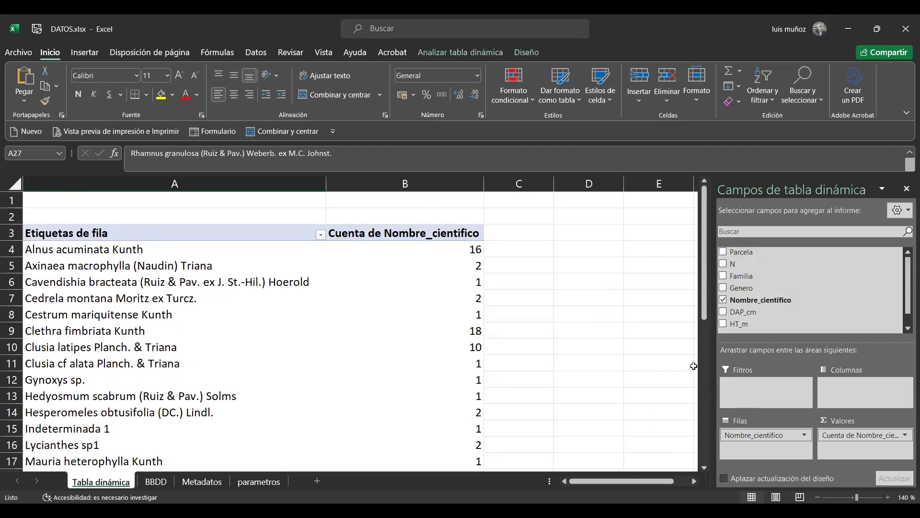
pyautogui.moveTo(751, 254); pyautogui.dragTo(856, 389)
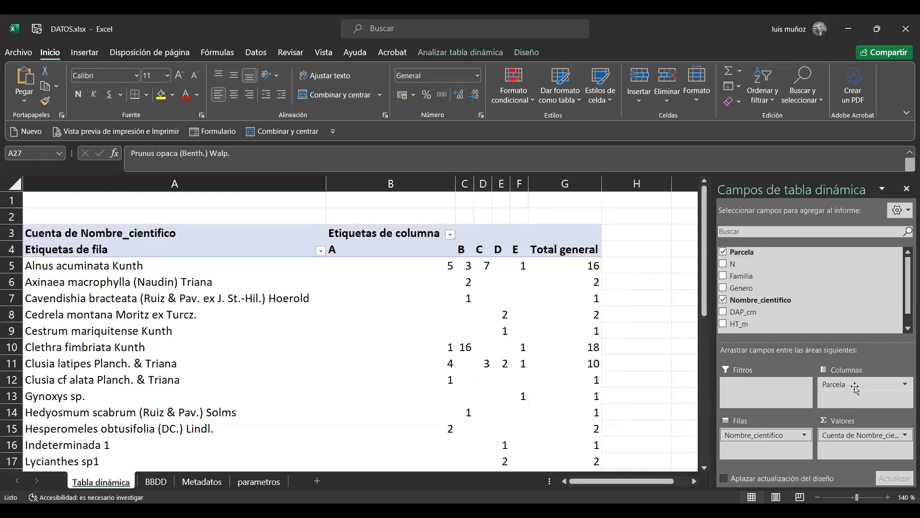
# Examine the Parcela column headings A to E in row 4 of the pivot table
pyautogui.click(625, 265)
pyautogui.press('Left')
pyautogui.press('Left')
pyautogui.press('Left')
pyautogui.press('Left')
pyautogui.press('Left')
pyautogui.press('Left')
pyautogui.press('Up')
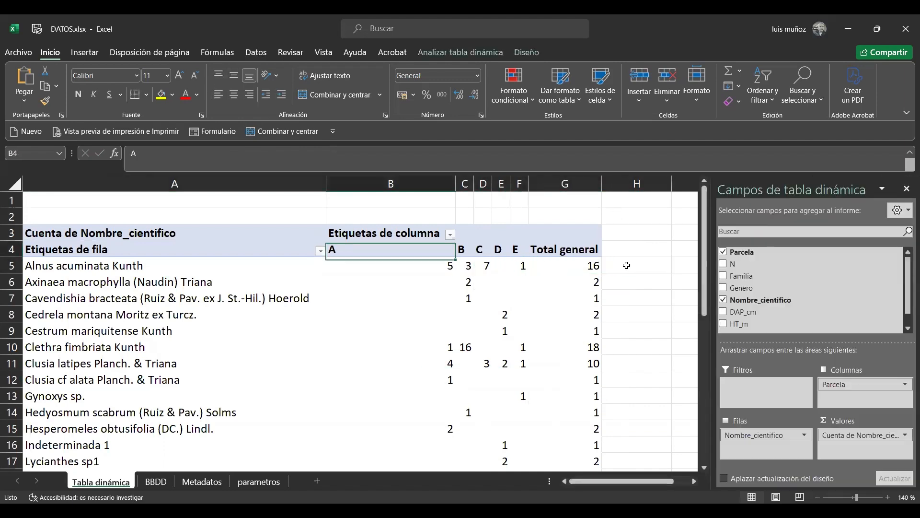
pyautogui.press('Right')
pyautogui.press('Right')
pyautogui.press('Right')
pyautogui.press('Right')
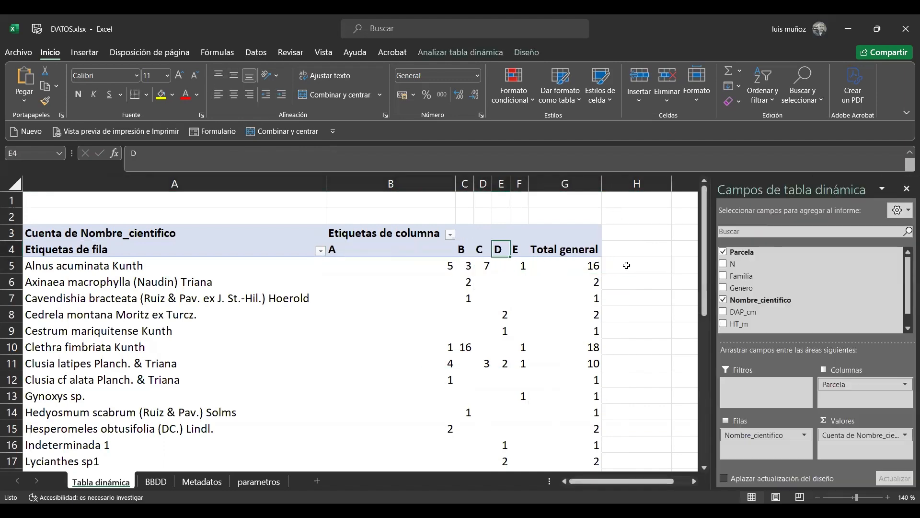
# Examine in which plots Alnus acuminata Kunth occurs by going through its row 5 counts in the pivot table
pyautogui.press('Down')
pyautogui.press('Left')
pyautogui.press('Left')
pyautogui.press('Left')
pyautogui.press('Left')
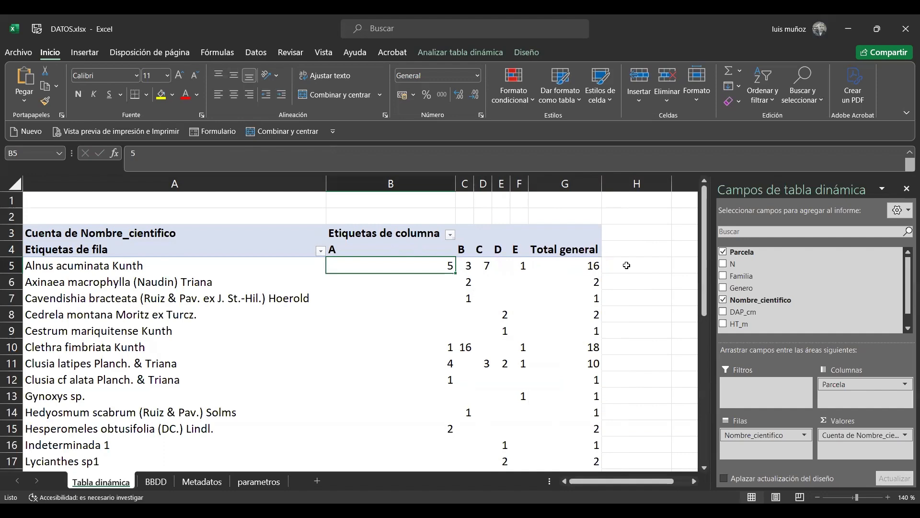
pyautogui.press('Right')
pyautogui.press('Right')
pyautogui.press('Right')
pyautogui.press('Right')
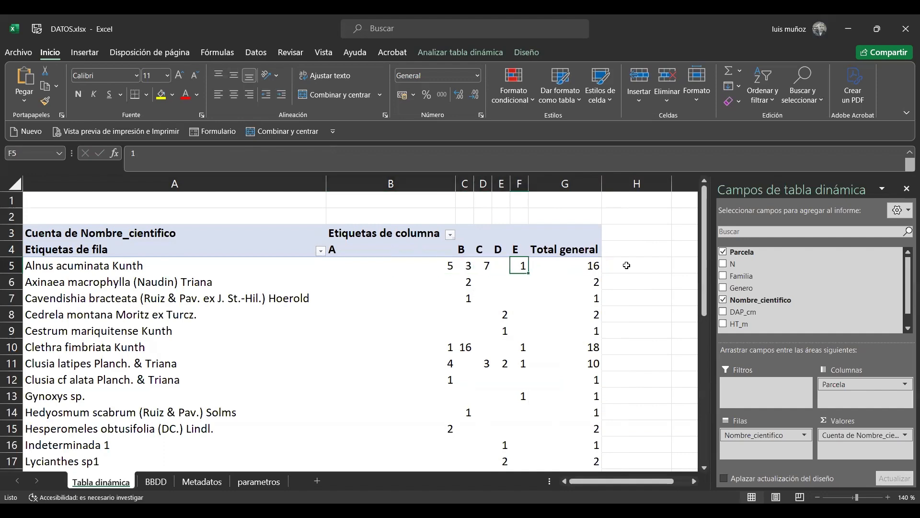
# Count the plots where Alnus acuminata Kunth occurs in cell I5 beside the pivot table with =CONTAR(B5:F5)
pyautogui.press('Right')
pyautogui.press('Right')
pyautogui.press('Right')
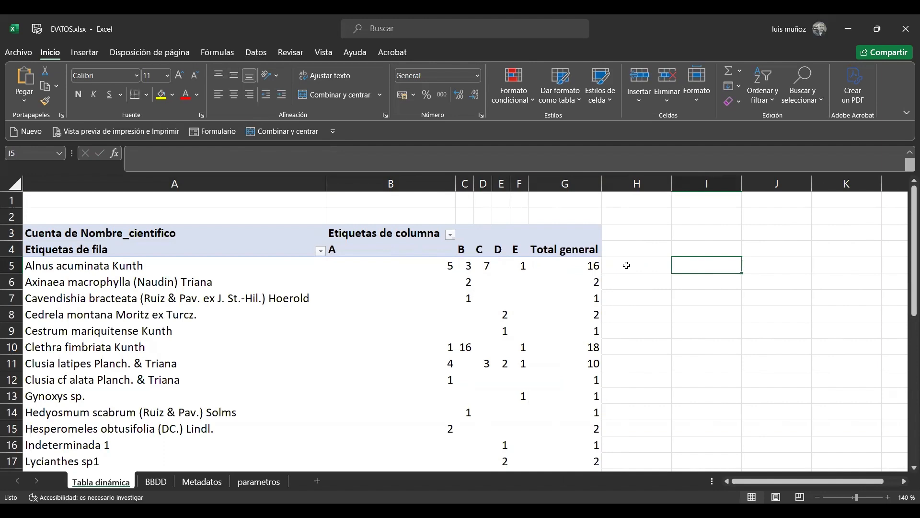
pyautogui.write('=')
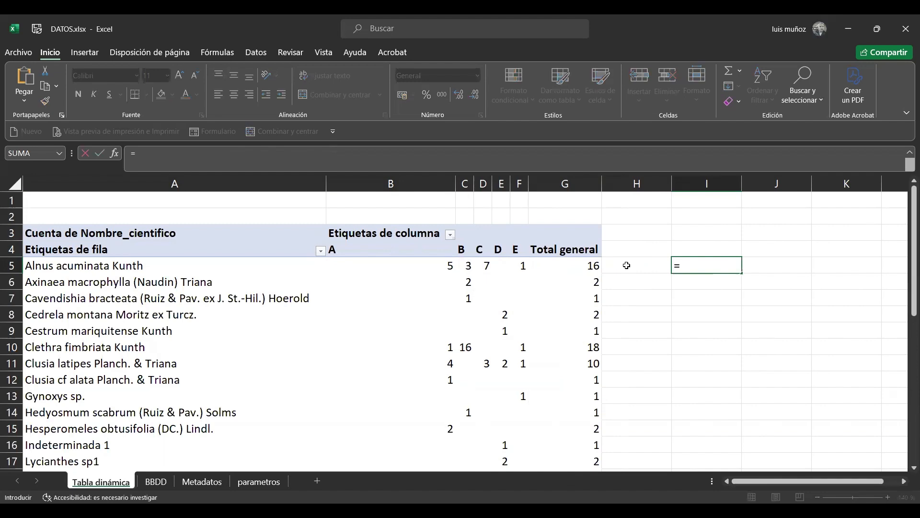
pyautogui.write('cont')
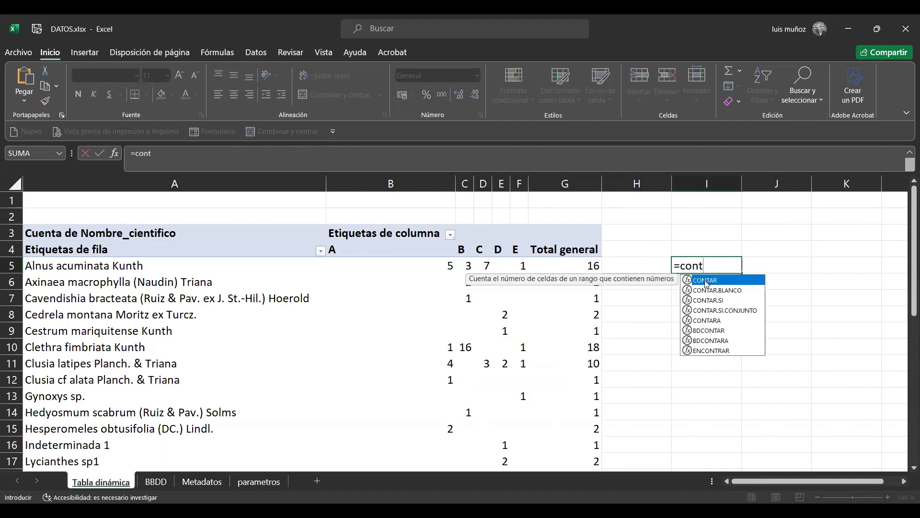
pyautogui.doubleClick(705, 283)
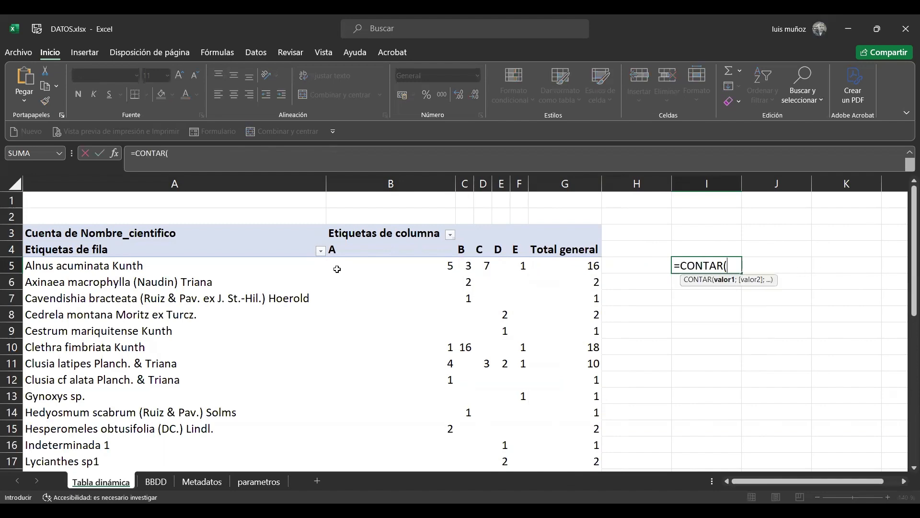
pyautogui.click(349, 264)
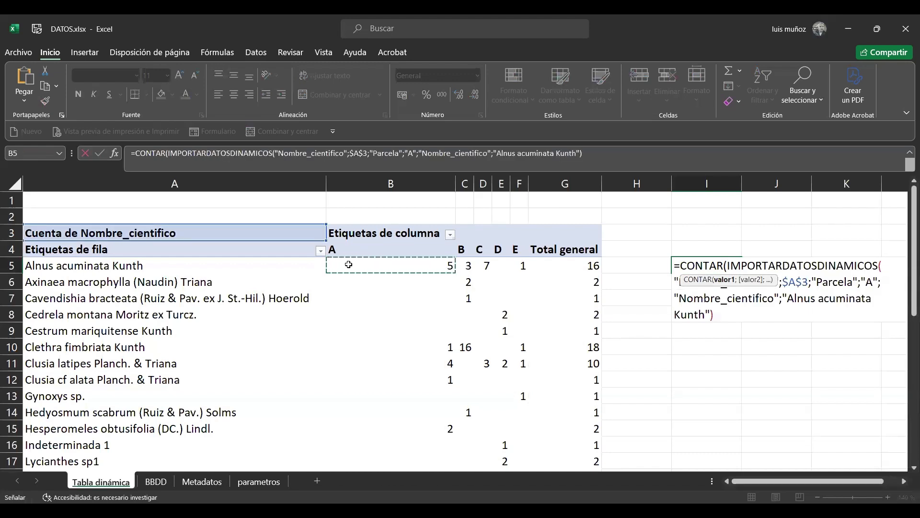
pyautogui.hotkey('shift', 'Right')
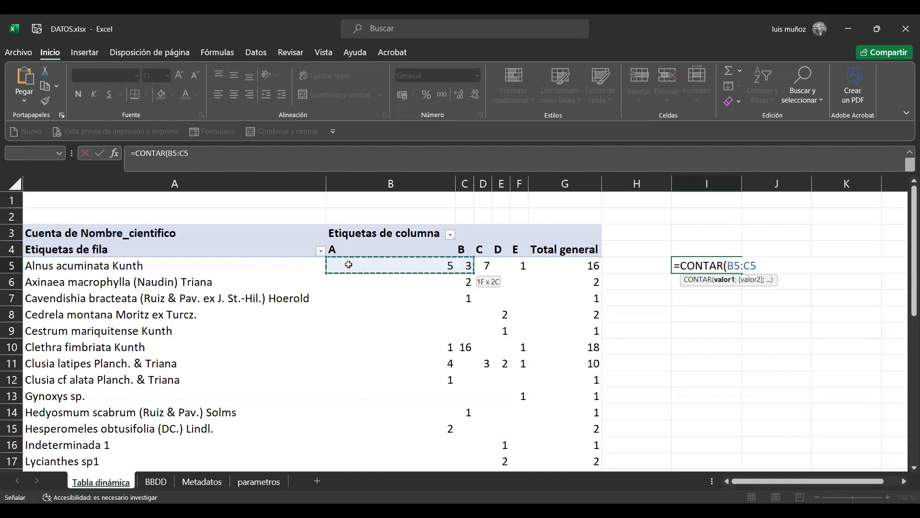
pyautogui.hotkey('shift', 'Right')
pyautogui.hotkey('shift', 'Right')
pyautogui.hotkey('shift', 'Right')
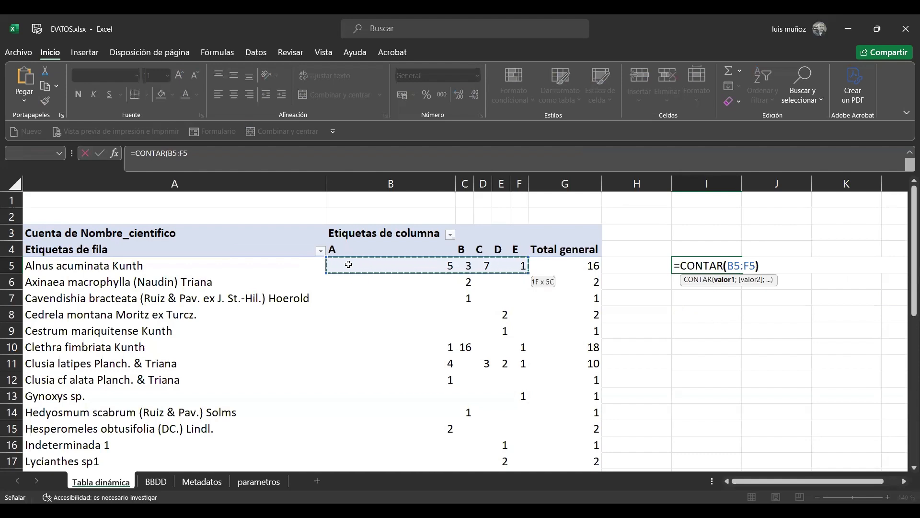
pyautogui.press('Return')
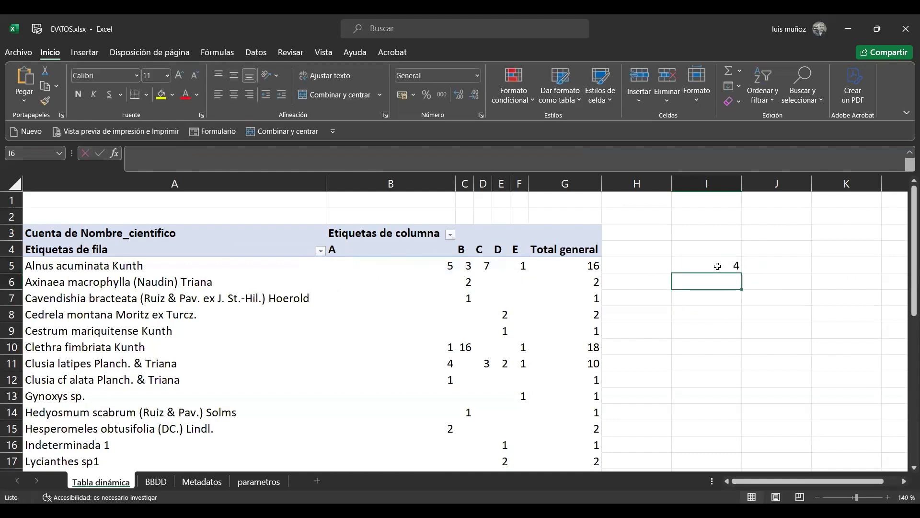
# Fill the plot-count formula in I5 down to I35 for all species on the Tabla dinámica sheet
pyautogui.click(718, 266)
pyautogui.click(83, 267)
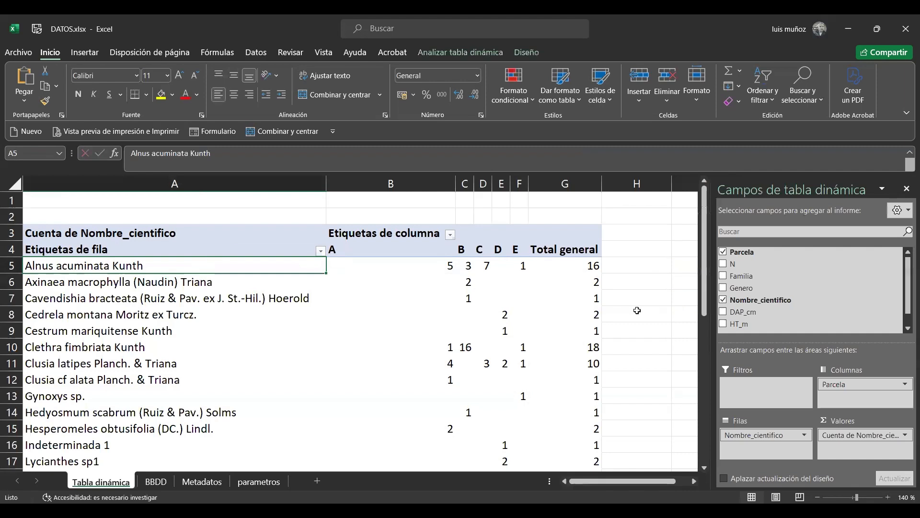
pyautogui.click(626, 257)
pyautogui.press('Right')
pyautogui.press('Right')
pyautogui.press('Left')
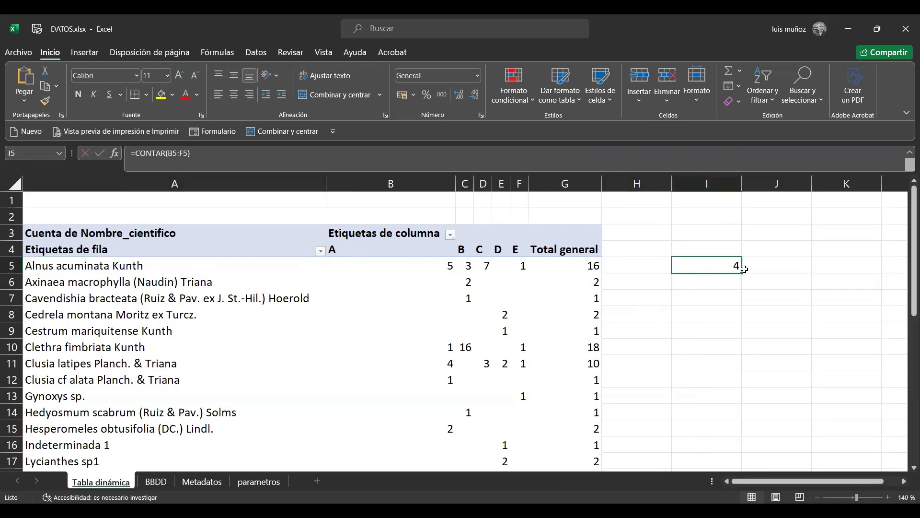
pyautogui.moveTo(741, 273)
pyautogui.mouseDown()
pyautogui.moveTo(736, 465)
pyautogui.moveTo(726, 461)
pyautogui.moveTo(732, 436)
pyautogui.mouseUp()
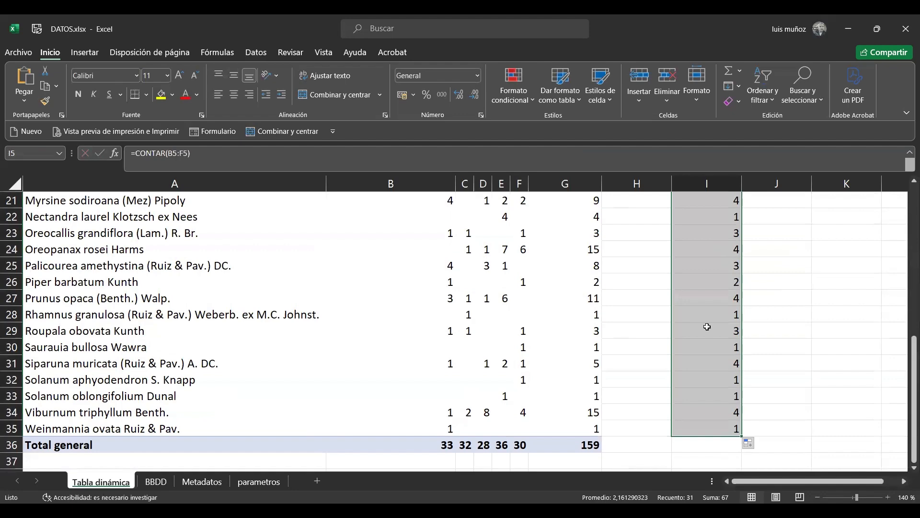
# Copy the plot counts in I5:I35 to the parametros sheet as values only, starting at cell J2
pyautogui.hotkey('ctrl', 'c')
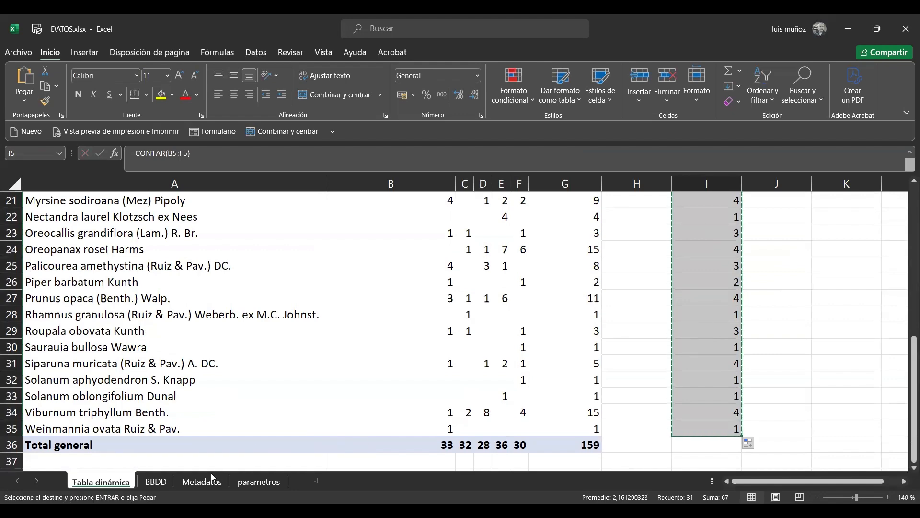
pyautogui.click(259, 482)
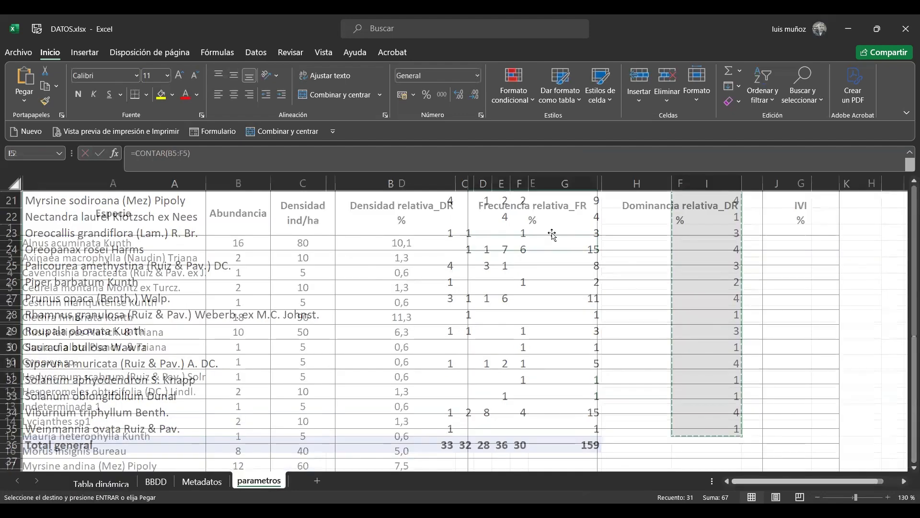
pyautogui.press('Right')
pyautogui.press('Right')
pyautogui.press('Right')
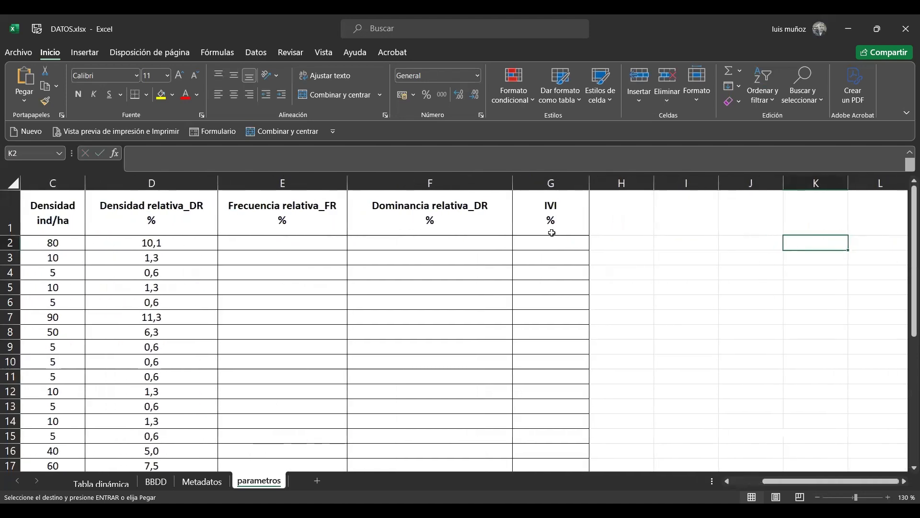
pyautogui.press('Left')
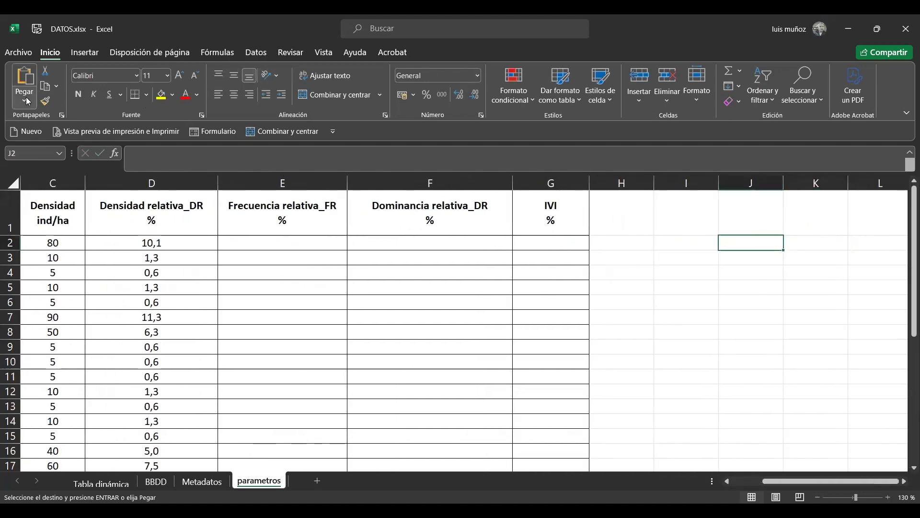
pyautogui.click(27, 101)
pyautogui.click(22, 193)
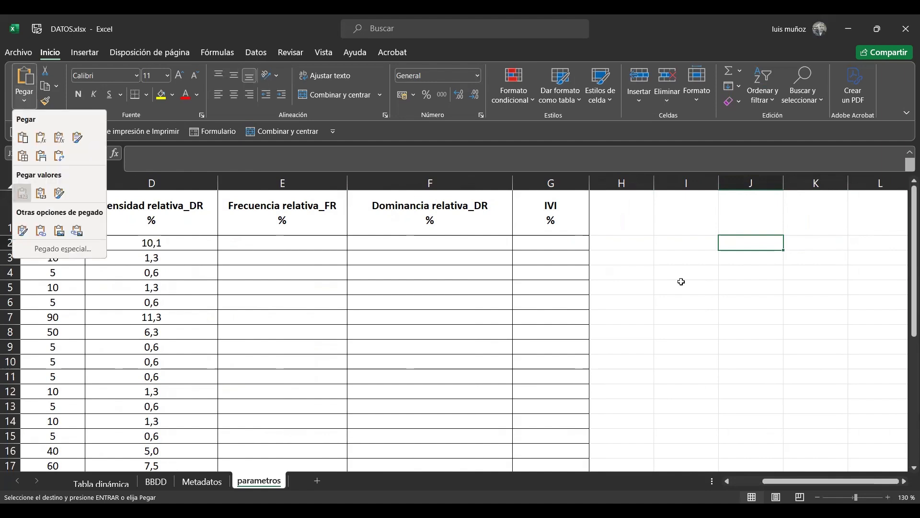
# Label the pasted counts with the heading FA in cell J1
pyautogui.click(750, 205)
pyautogui.write('FA')
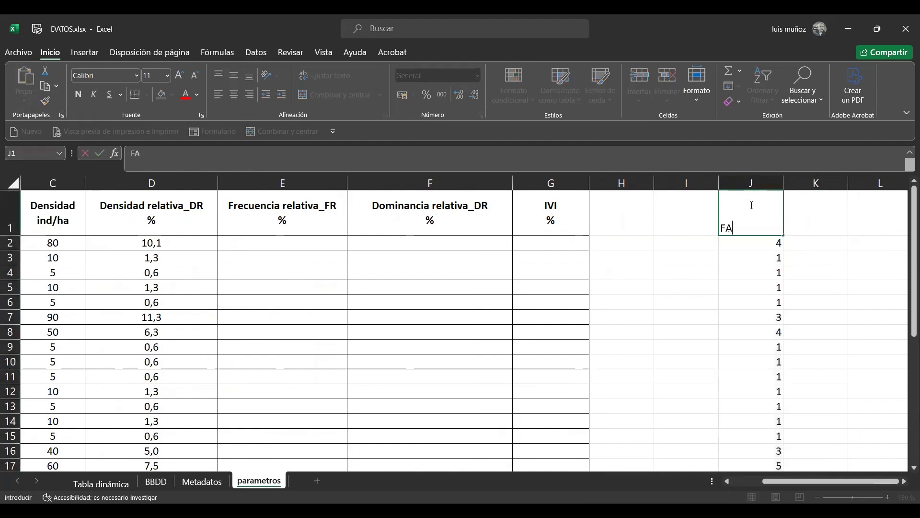
pyautogui.press('Return')
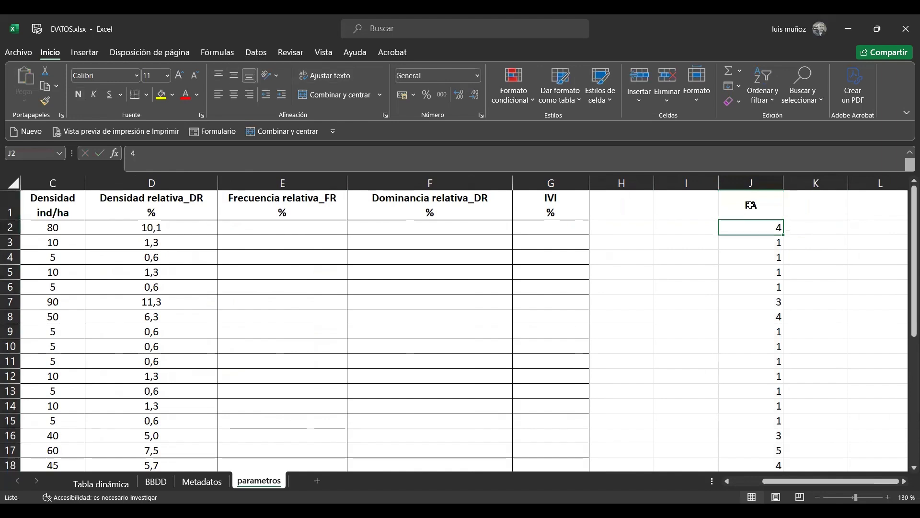
# Examine the Frecuencia relativa_FR heading in E1 in relation to the FA column of plot counts
pyautogui.press('Down')
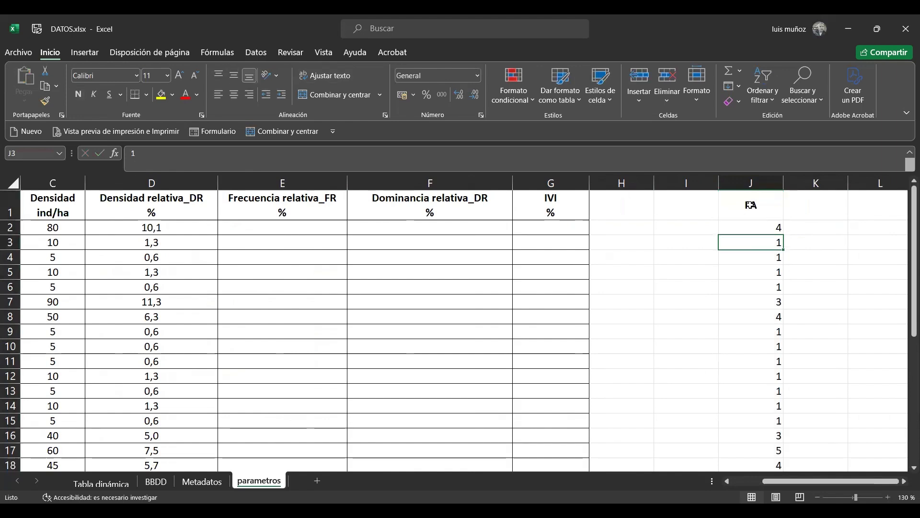
pyautogui.press('Left')
pyautogui.press('Left')
pyautogui.press('Left')
pyautogui.press('Left')
pyautogui.press('Left')
pyautogui.press('Left')
pyautogui.press('Up')
pyautogui.press('Up')
pyautogui.press('Right')
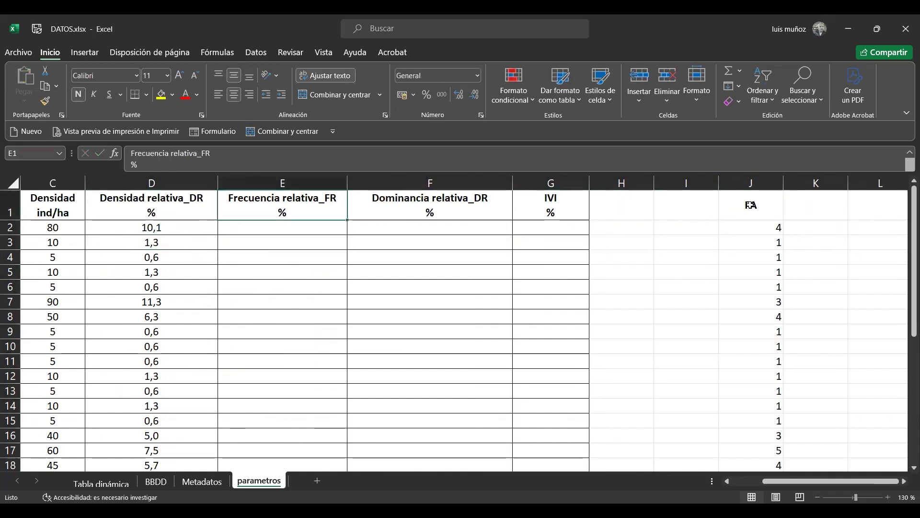
pyautogui.press('Right')
pyautogui.press('Right')
pyautogui.press('Right')
pyautogui.press('Right')
pyautogui.press('Right')
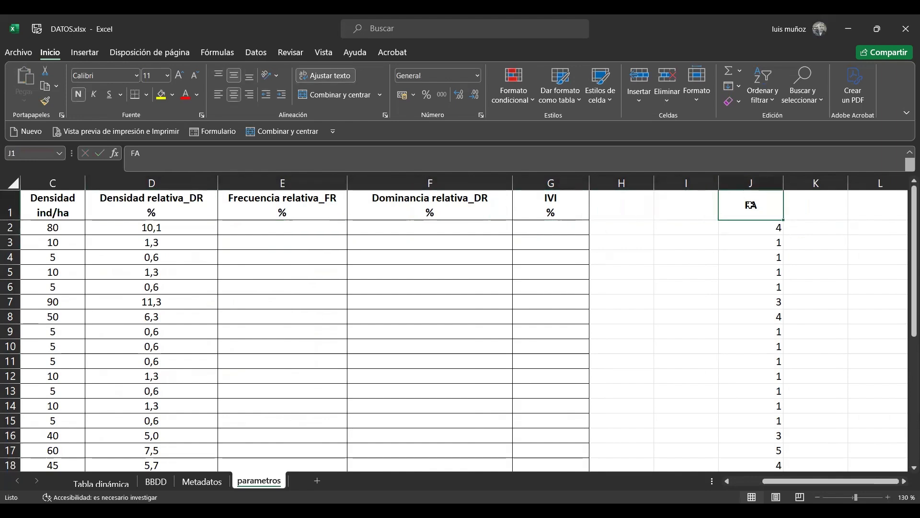
# Total the FA column in cell J33 with =SUMA(J2:J32)
pyautogui.press('Down')
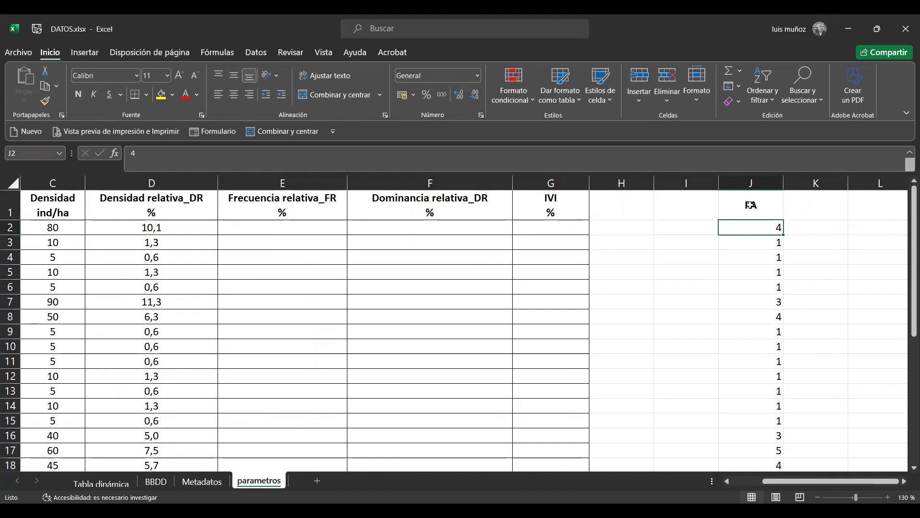
pyautogui.press('Down')
pyautogui.hotkey('ctrl', 'Down')
pyautogui.press('Down')
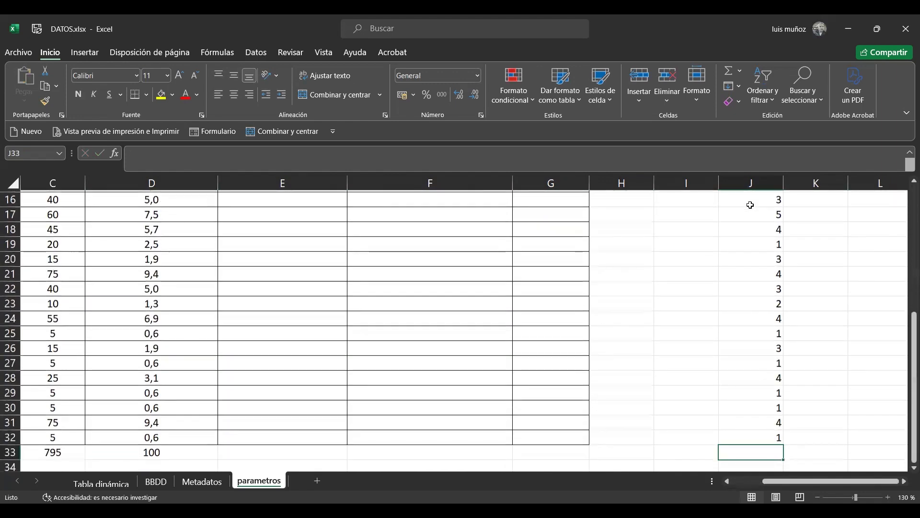
pyautogui.write('=')
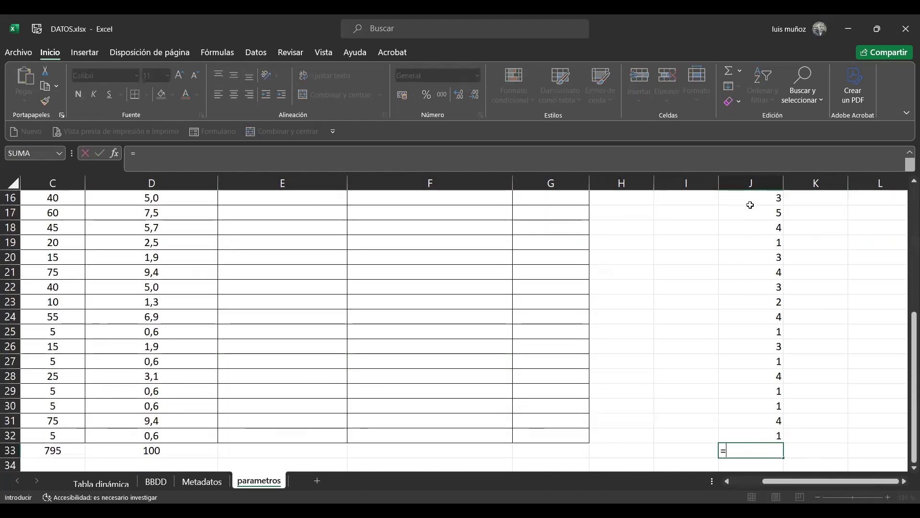
pyautogui.write('suma(')
pyautogui.press('Up')
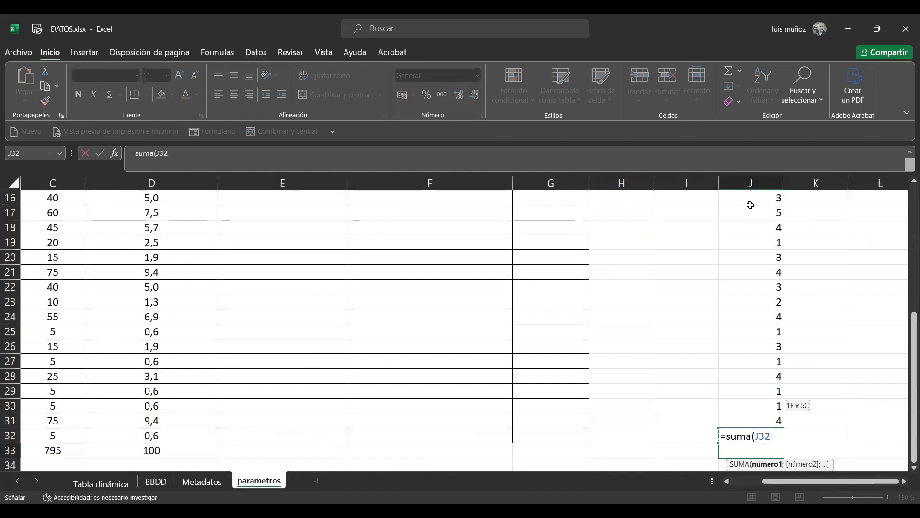
pyautogui.hotkey('ctrl', 'shift', 'Up')
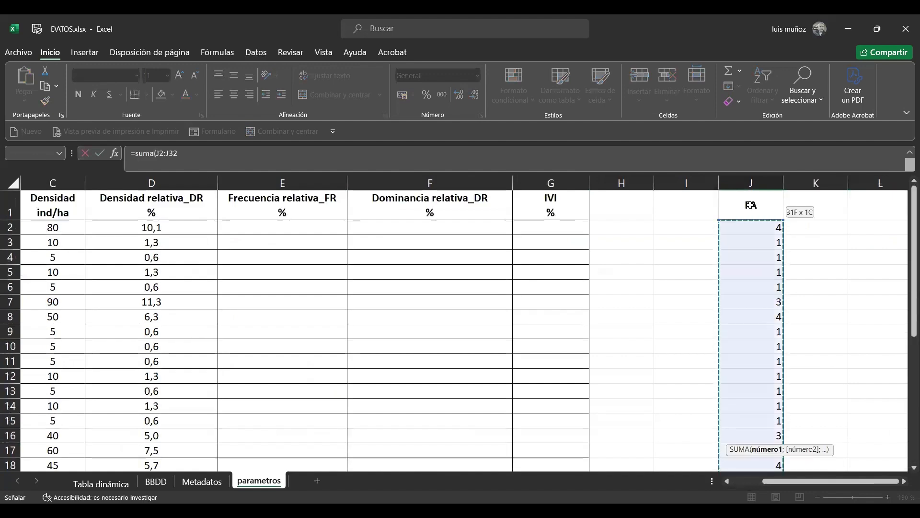
pyautogui.write(')')
pyautogui.press('Return')
pyautogui.press('Up')
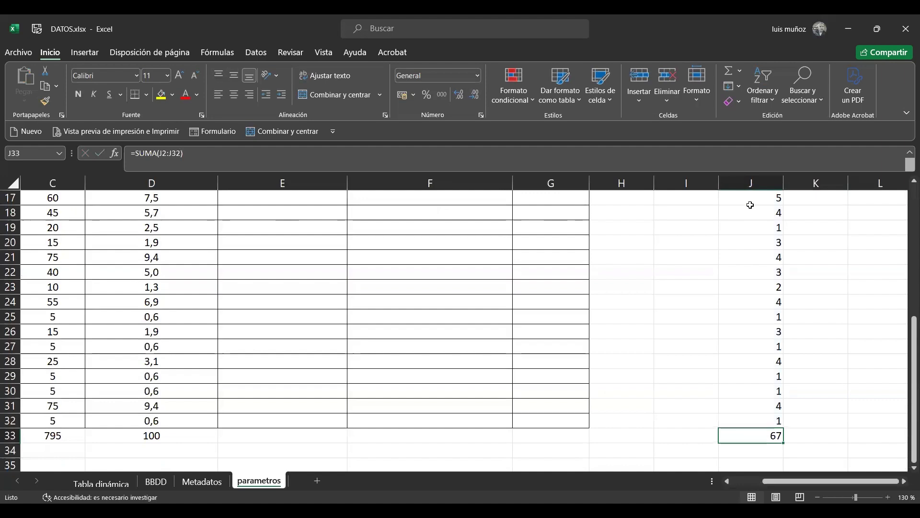
# Calculate the first species' relative frequency in cell E2 with =(J2/67)*100
pyautogui.press('Left')
pyautogui.press('Left')
pyautogui.press('Left')
pyautogui.press('Left')
pyautogui.press('Left')
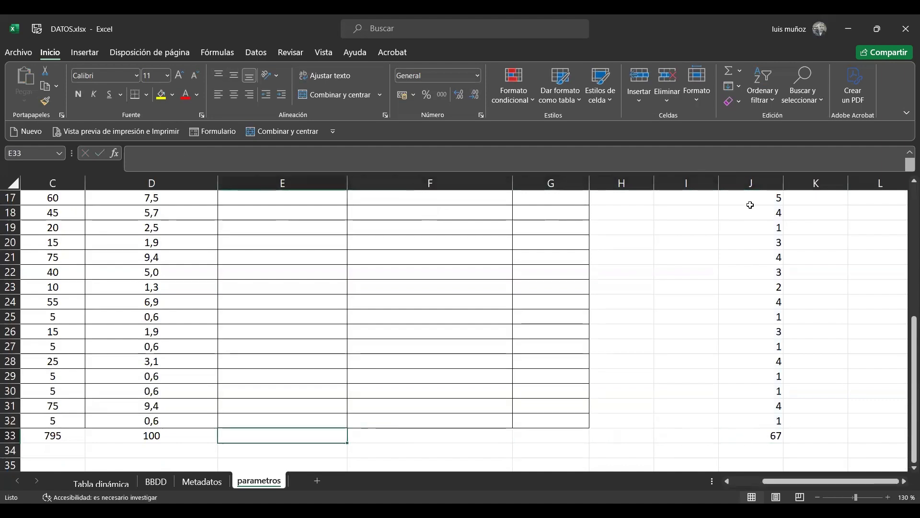
pyautogui.press('Up')
pyautogui.hotkey('ctrl', 'Up')
pyautogui.press('Down')
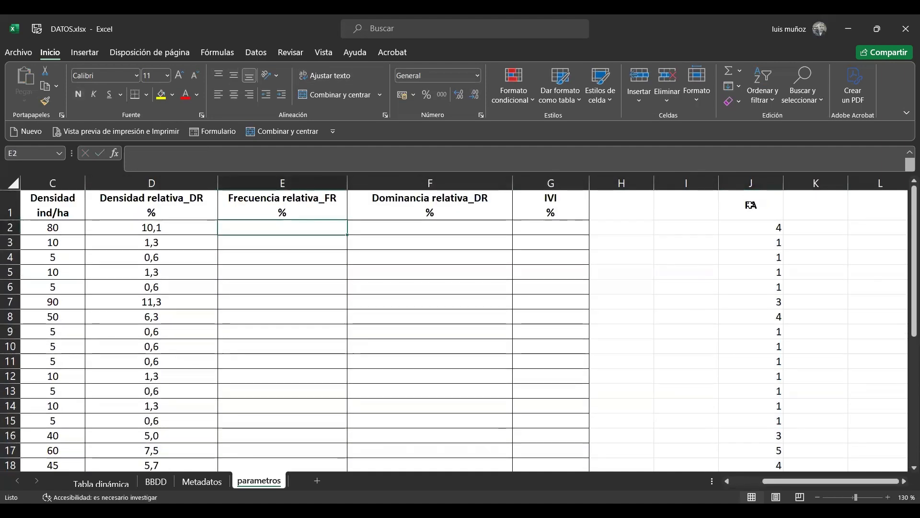
pyautogui.write('=(')
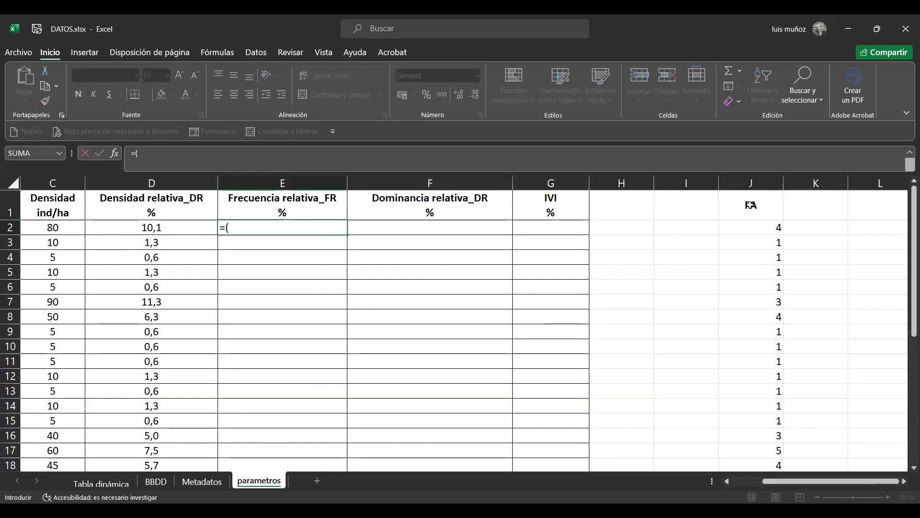
pyautogui.press('Right')
pyautogui.press('Right')
pyautogui.press('Right')
pyautogui.press('Right')
pyautogui.press('Right')
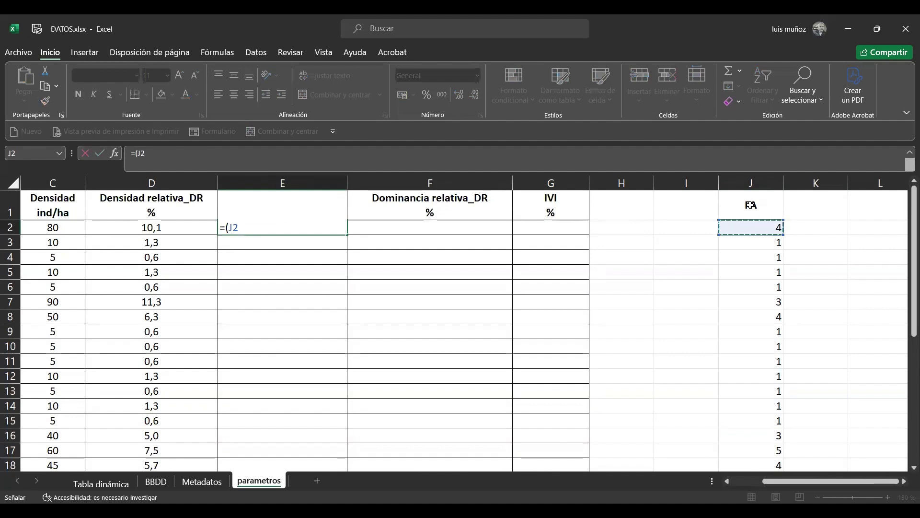
pyautogui.write('/67')
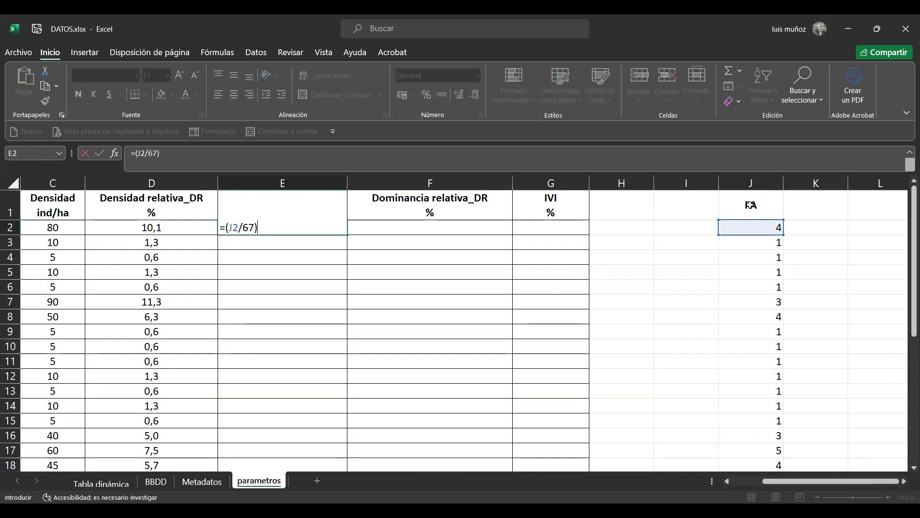
pyautogui.moveTo(907, 220)
pyautogui.mouseDown()
pyautogui.moveTo(907, 410)
pyautogui.moveTo(908, 225)
pyautogui.mouseUp()
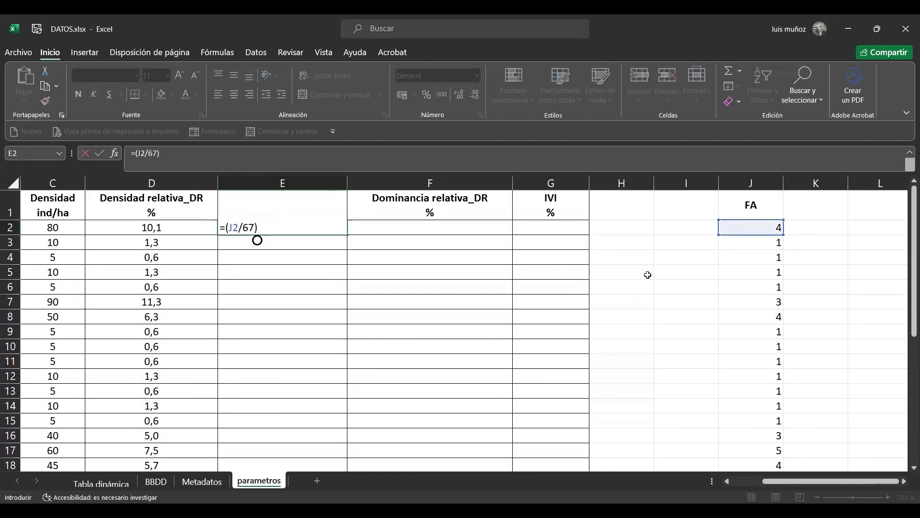
pyautogui.click(283, 226)
pyautogui.write('*100')
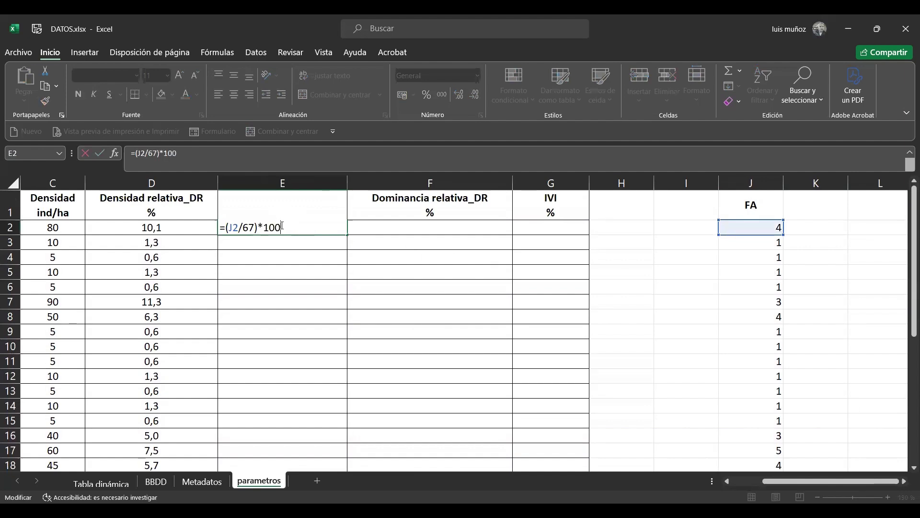
pyautogui.hotkey('ctrl', 'Return')
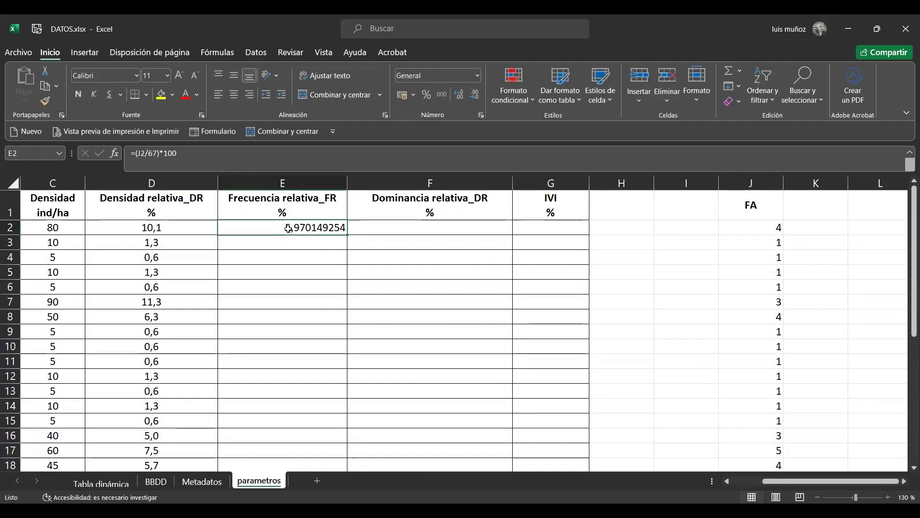
# Format the relative frequency in E2 to one decimal place and center it horizontally
pyautogui.click(476, 96)
pyautogui.click(475, 96)
pyautogui.click(475, 96)
pyautogui.click(475, 96)
pyautogui.click(476, 96)
pyautogui.click(475, 97)
pyautogui.click(476, 97)
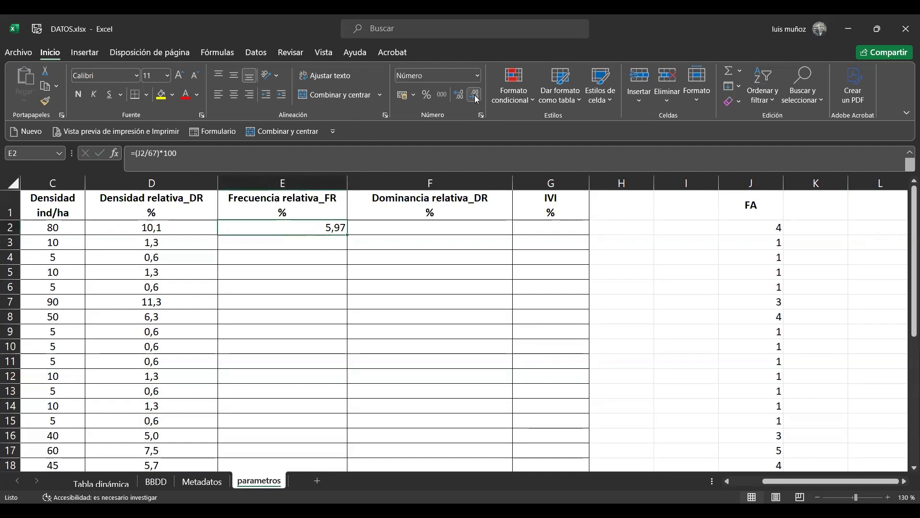
pyautogui.click(476, 96)
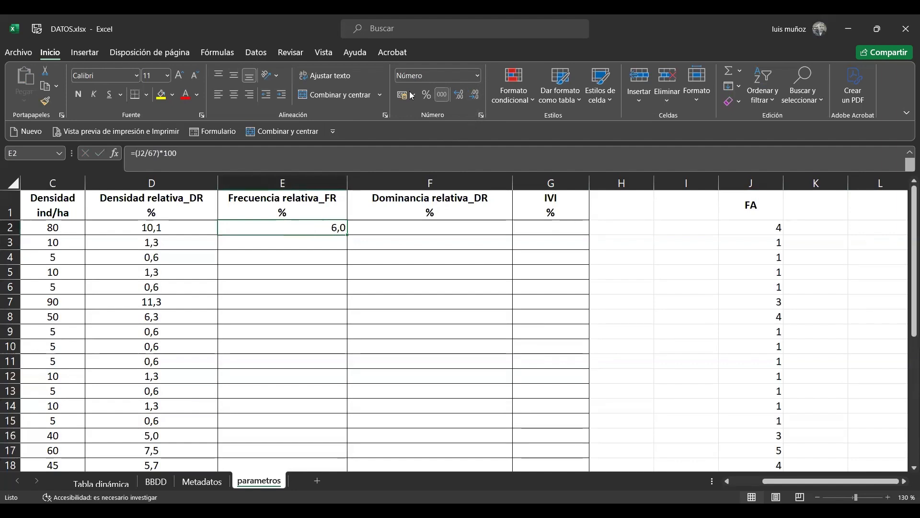
pyautogui.click(232, 95)
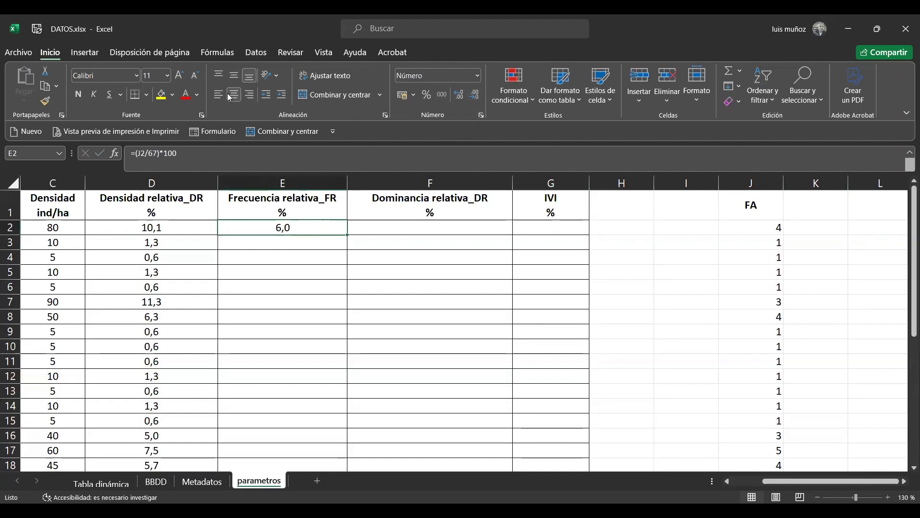
# Fill the relative frequency formula down to E32 and extend the column total from D33 to E33
pyautogui.doubleClick(348, 237)
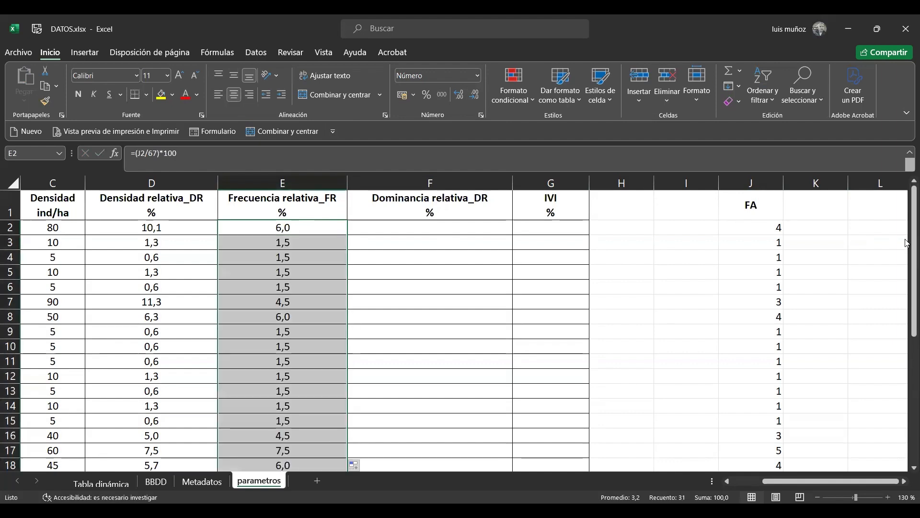
pyautogui.moveTo(907, 234); pyautogui.dragTo(907, 379)
pyautogui.click(181, 450)
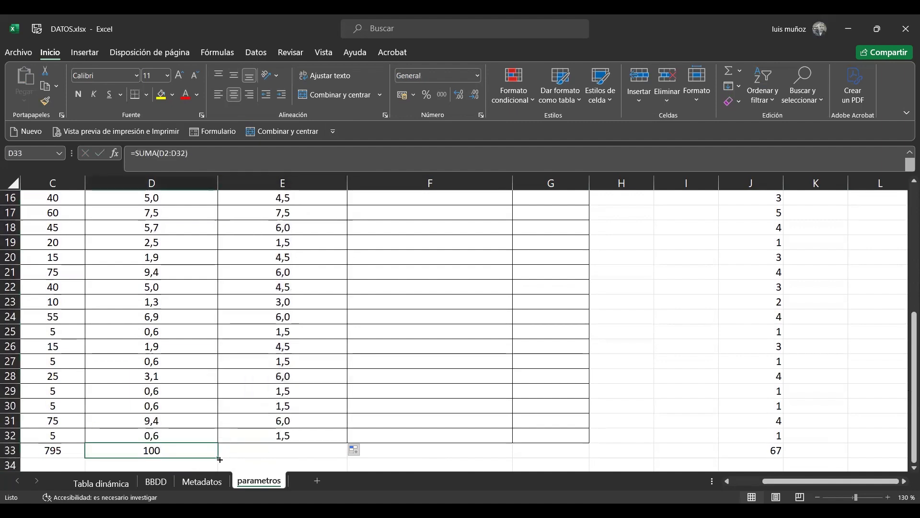
pyautogui.moveTo(219, 459); pyautogui.dragTo(347, 452)
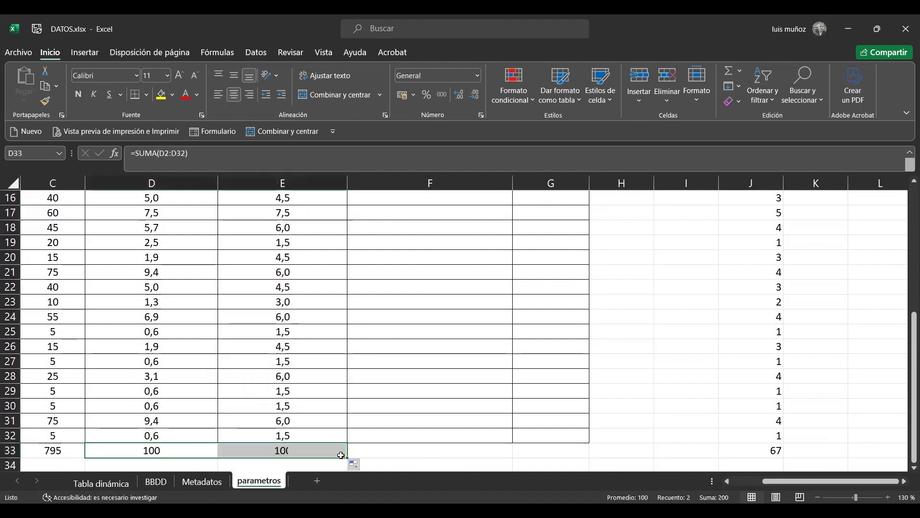
pyautogui.click(287, 450)
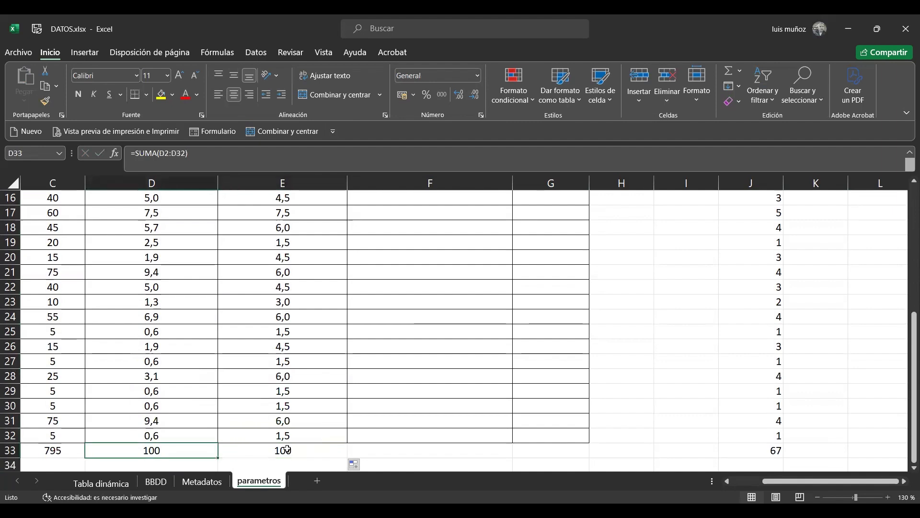
# Add a GA column header in cell K1 of the parametros sheet, next to FA
pyautogui.press('Right')
pyautogui.press('Up')
pyautogui.press('Up')
pyautogui.hotkey('ctrl', 'Up')
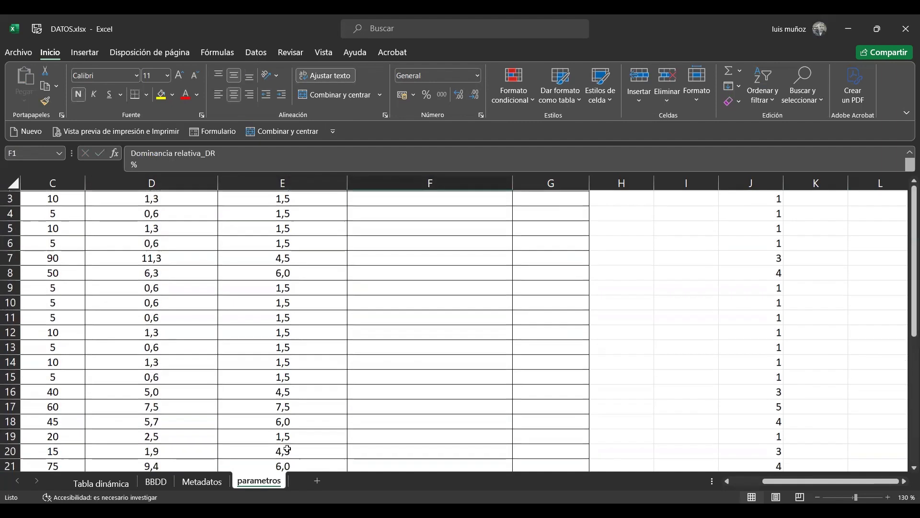
pyautogui.press('Down')
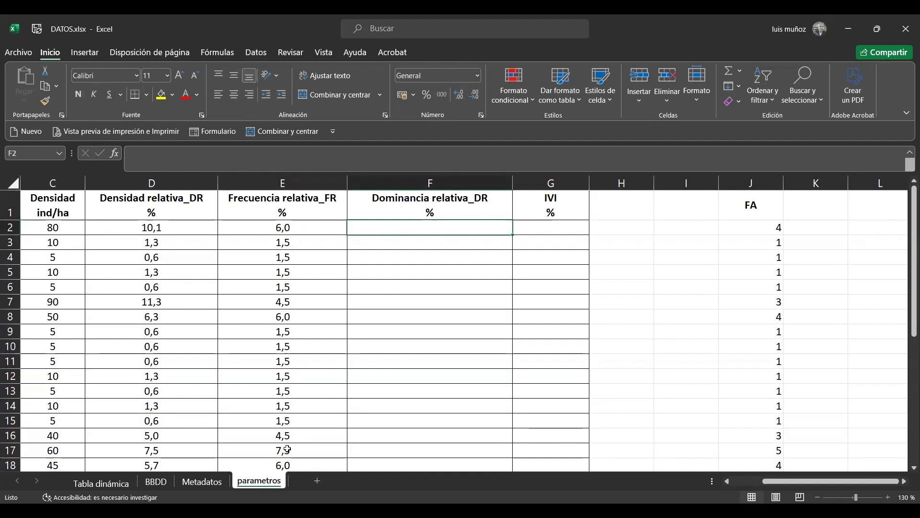
pyautogui.press('Right')
pyautogui.press('Right')
pyautogui.press('Right')
pyautogui.press('Right')
pyautogui.press('Right')
pyautogui.press('Up')
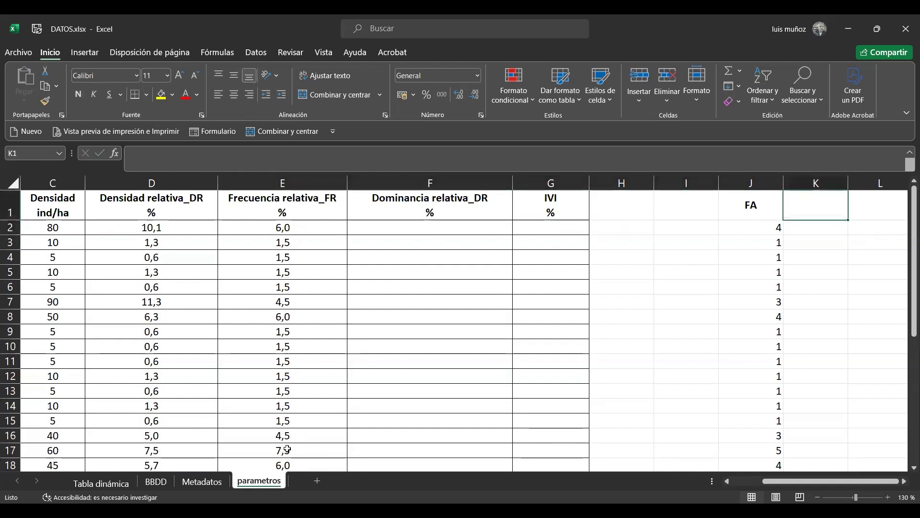
pyautogui.write('GA')
pyautogui.press('Return')
pyautogui.press('Up')
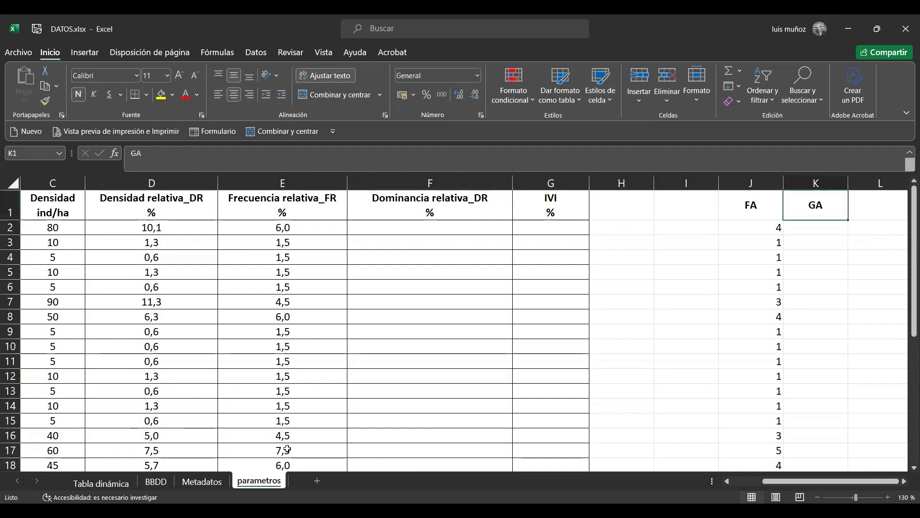
# Add a DAP_m column header in cell H1 of the BBDD sheet, right after HT_m
pyautogui.click(152, 483)
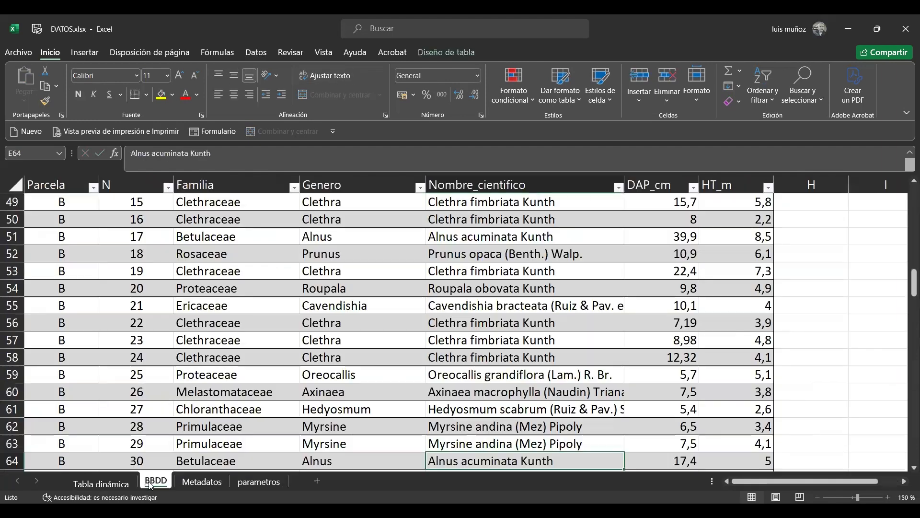
pyautogui.click(210, 285)
pyautogui.press('Right')
pyautogui.press('Right')
pyautogui.press('Right')
pyautogui.press('Right')
pyautogui.press('Right')
pyautogui.press('Right')
pyautogui.press('Right')
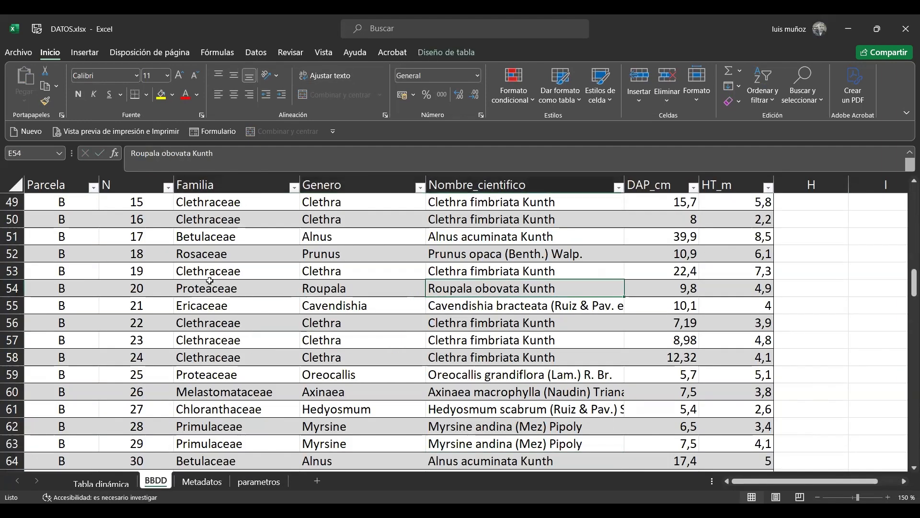
pyautogui.press('Left')
pyautogui.press('Left')
pyautogui.press('Left')
pyautogui.press('Up')
pyautogui.press('Up')
pyautogui.press('Up')
pyautogui.press('Up')
pyautogui.press('Up')
pyautogui.press('Up')
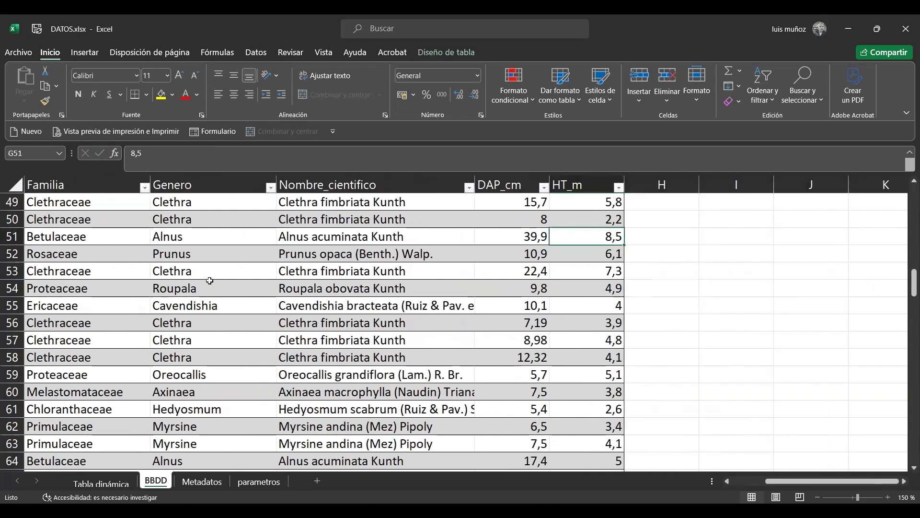
pyautogui.hotkey('ctrl', 'Up')
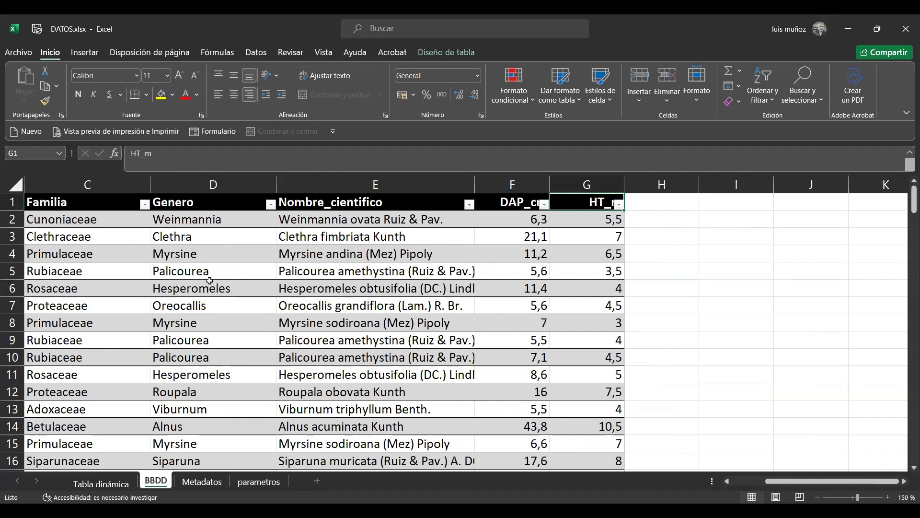
pyautogui.press('Right')
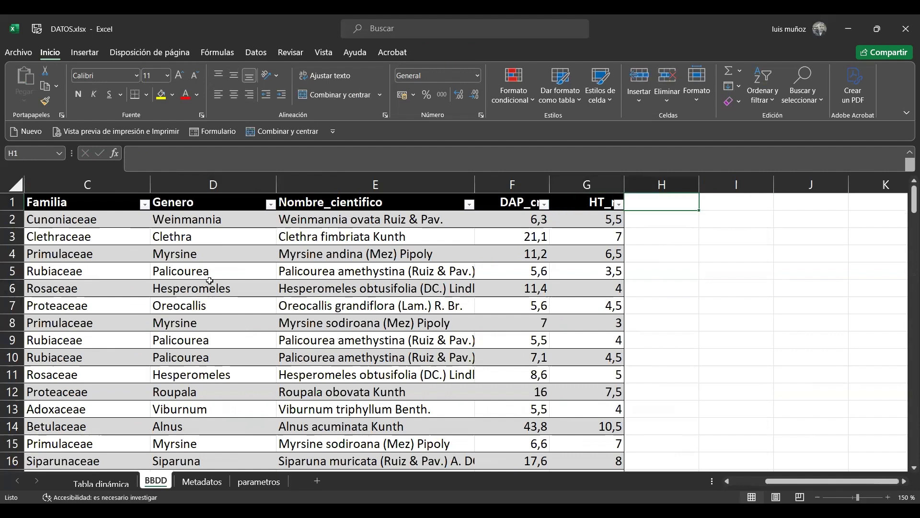
pyautogui.press('Left')
pyautogui.press('Left')
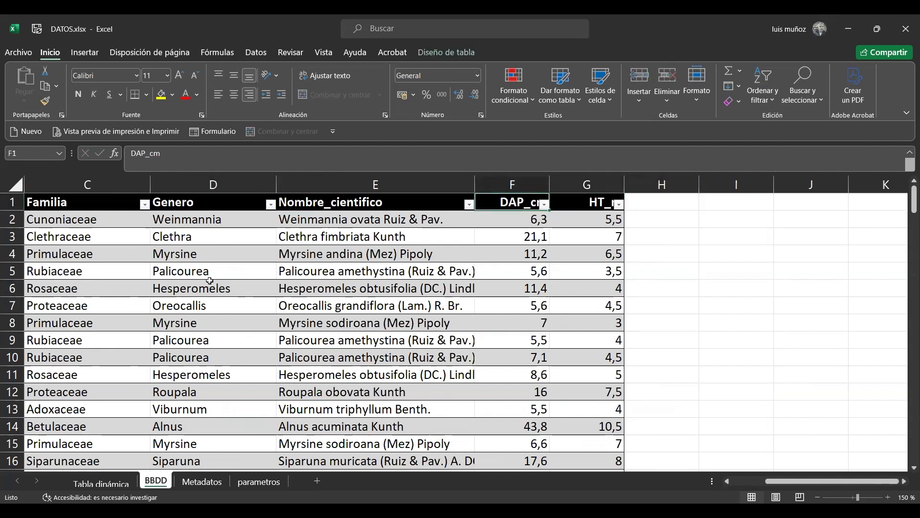
pyautogui.press('Right')
pyautogui.press('Right')
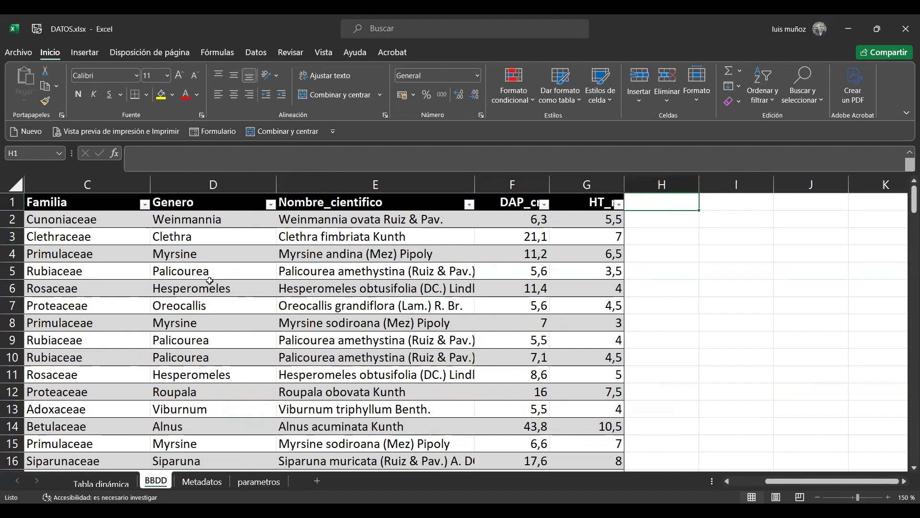
pyautogui.press('Left')
pyautogui.press('Left')
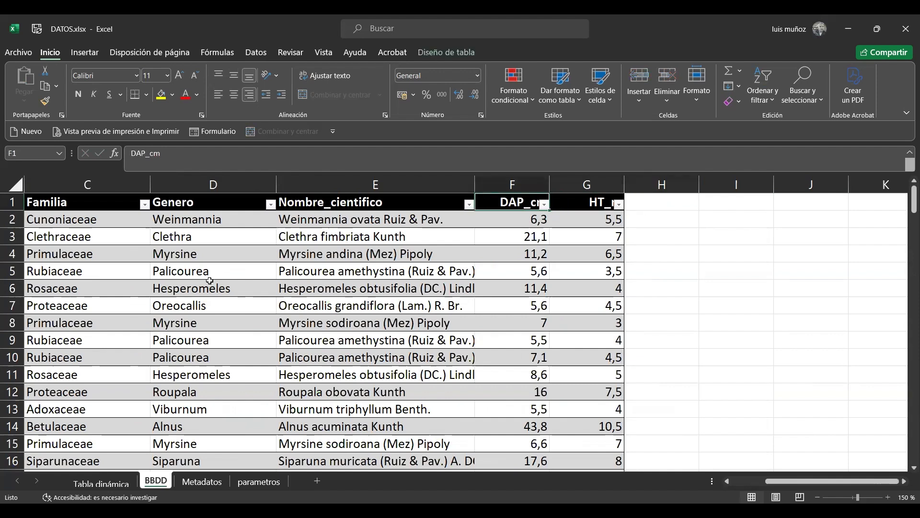
pyautogui.press('Right')
pyautogui.press('Right')
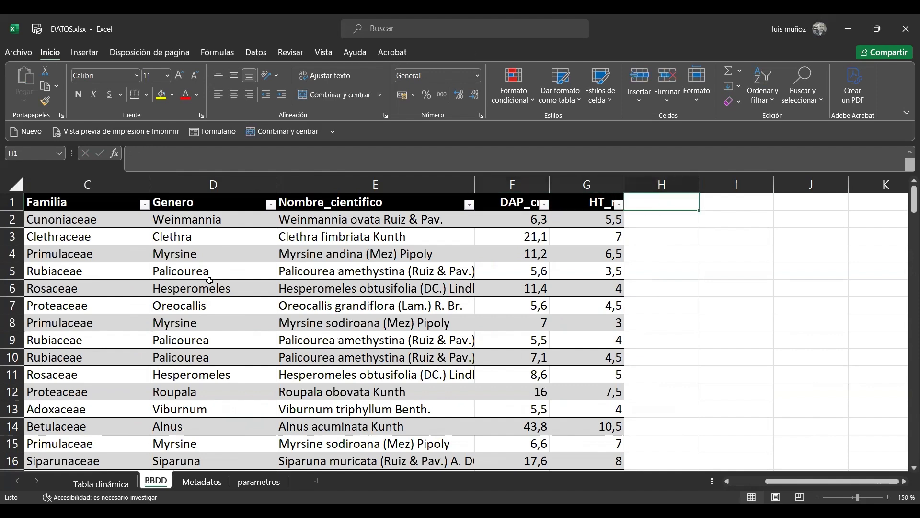
pyautogui.write('DAP')
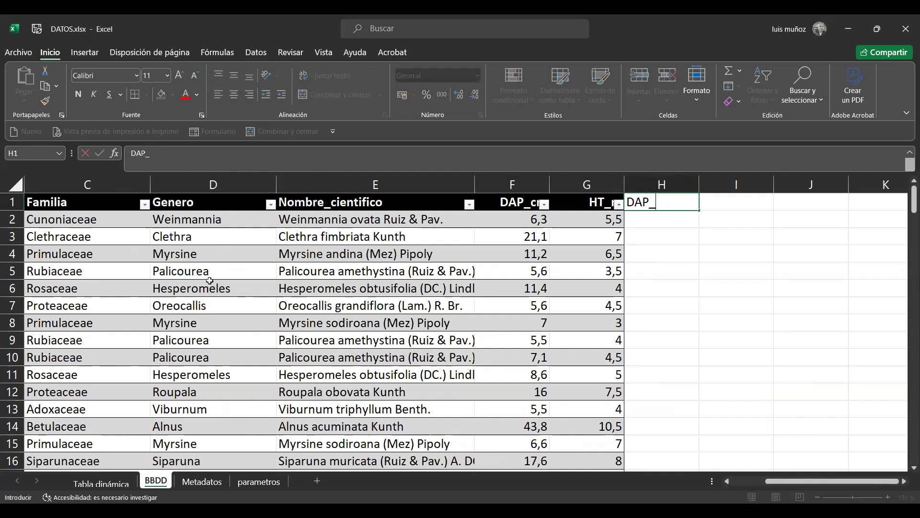
pyautogui.write('_m')
pyautogui.press('Return')
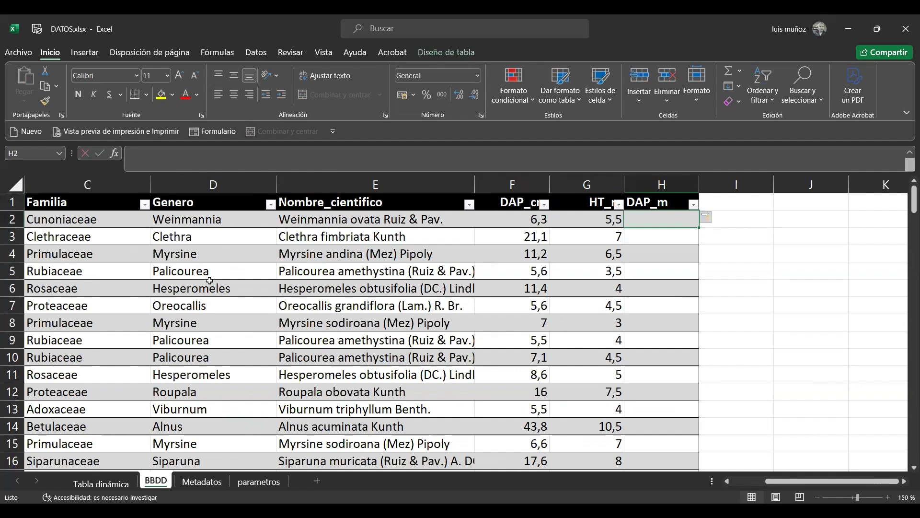
# Convert the diameters to metres in the DAP_m column with the formula =[@[DAP_cm]]/100 in H2
pyautogui.write('=')
pyautogui.press('Left')
pyautogui.press('Left')
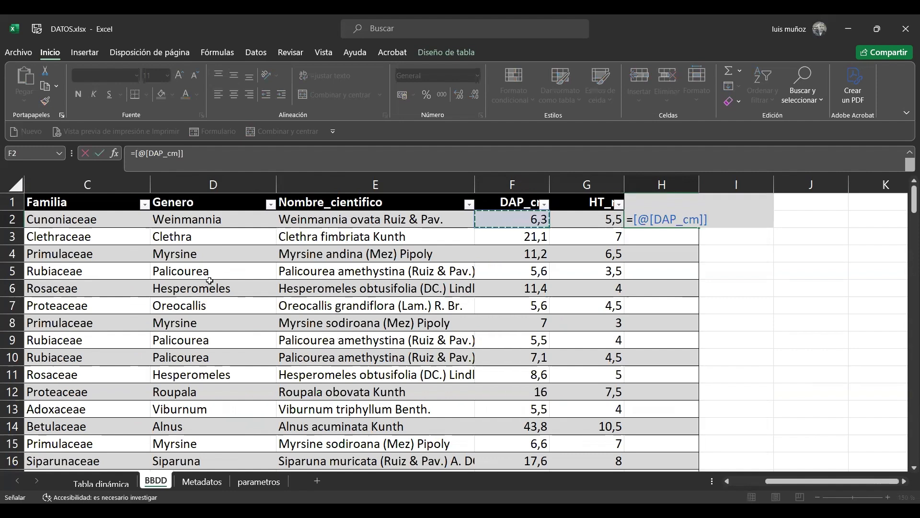
pyautogui.write('/')
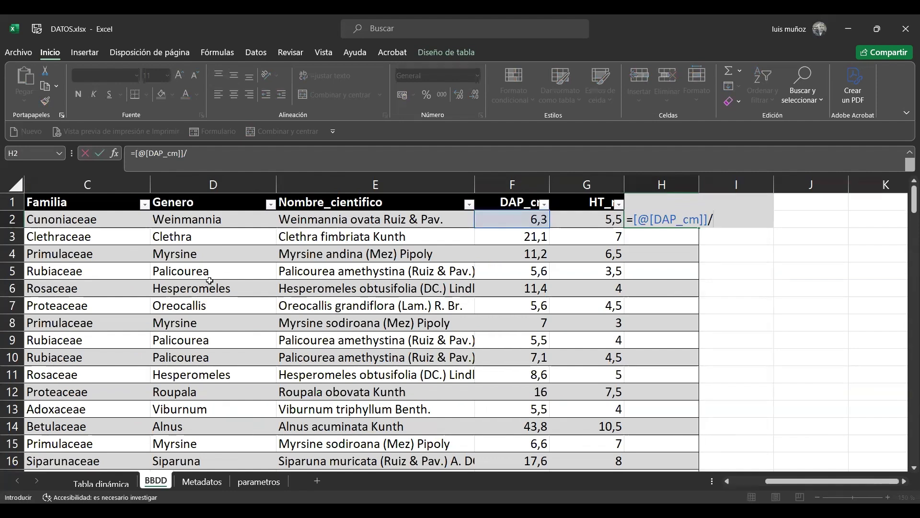
pyautogui.write('100')
pyautogui.press('Return')
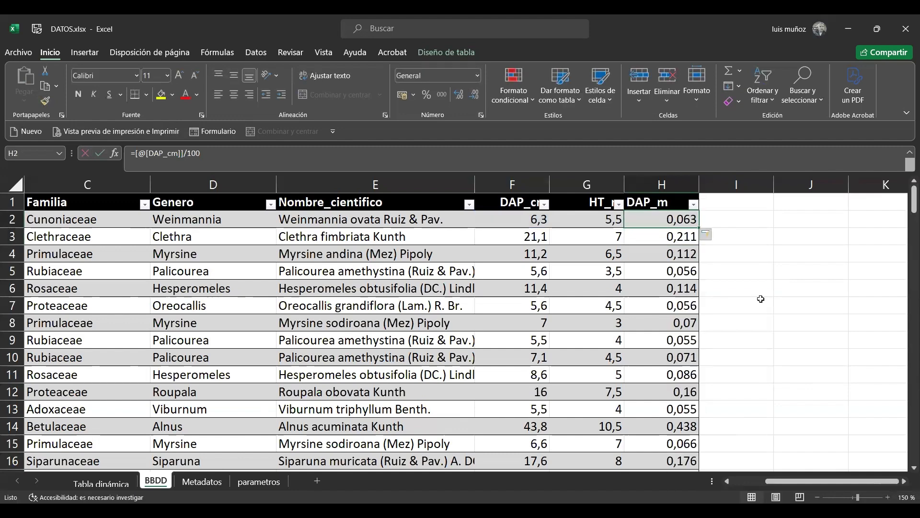
# Format all DAP_m values from H2 down to show two decimal places
pyautogui.hotkey('ctrl', 'shift', 'Down')
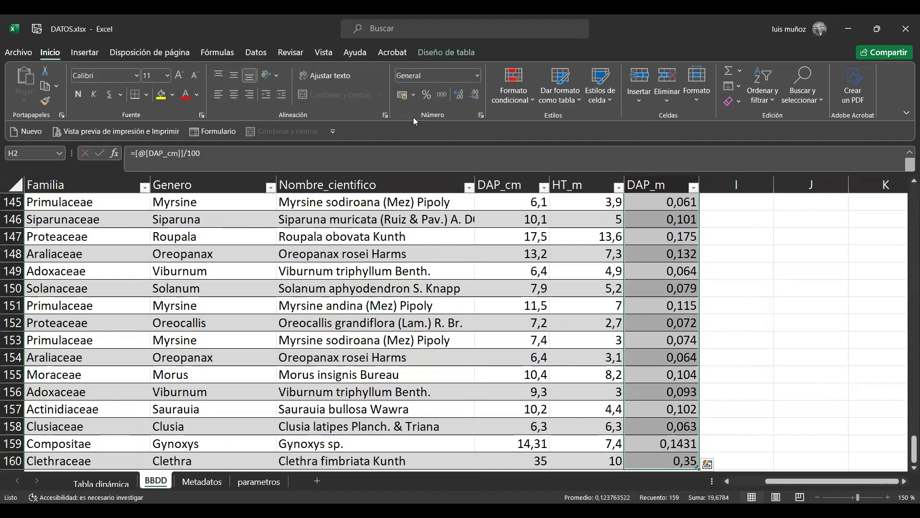
pyautogui.click(476, 94)
pyautogui.scroll(6, 711, 202)
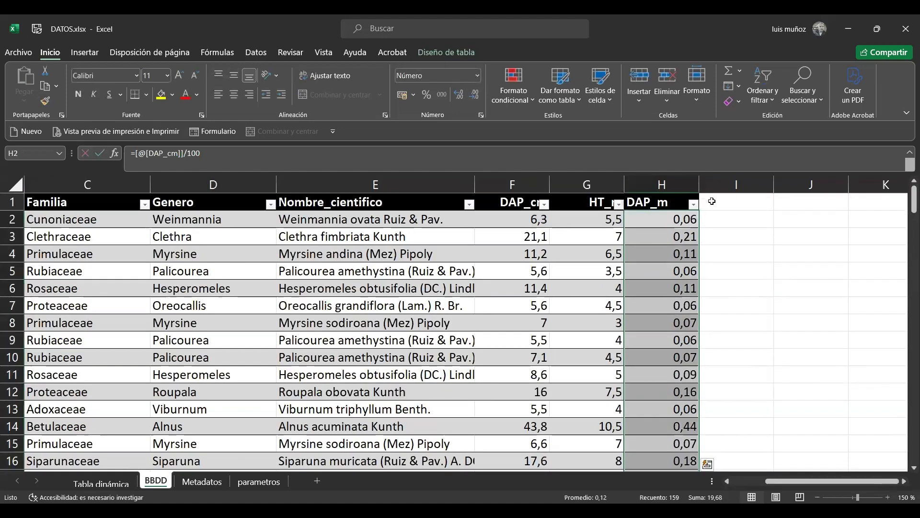
# Add a GA column header in cell I1 of the BBDD table, beside DAP_m
pyautogui.click(727, 200)
pyautogui.write('GA')
pyautogui.press('Return')
# Calculate the basal area in the GA column with the formula =0,7854*([@[DAP_m]]*[@[DAP_m]]) in I2
pyautogui.write('=')
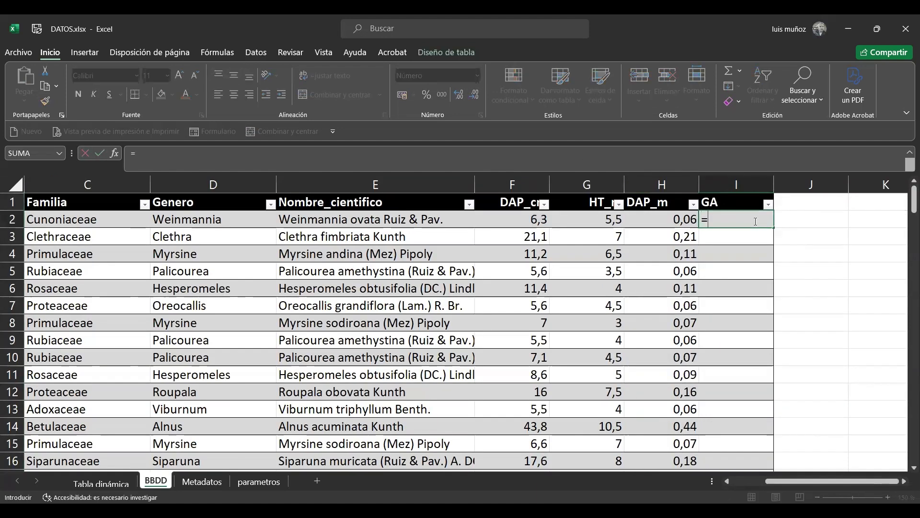
pyautogui.write('0,7854*(')
pyautogui.press('Left')
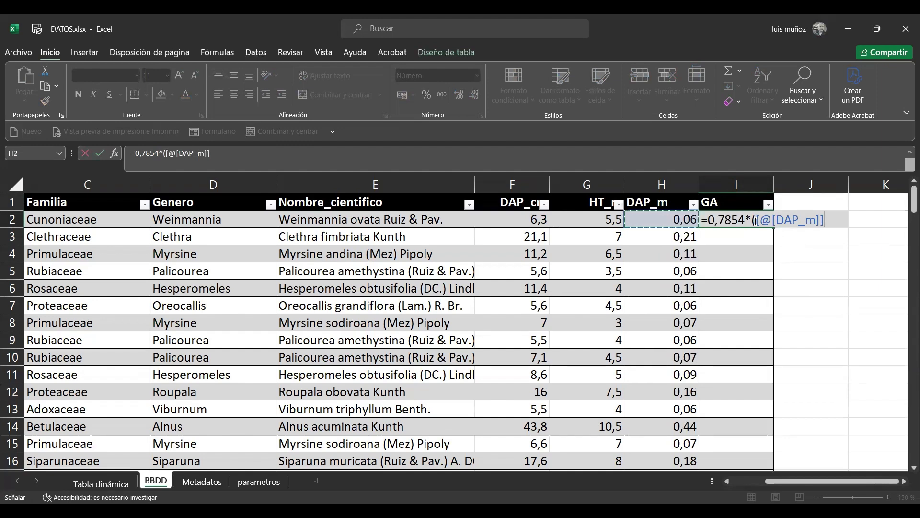
pyautogui.write('*')
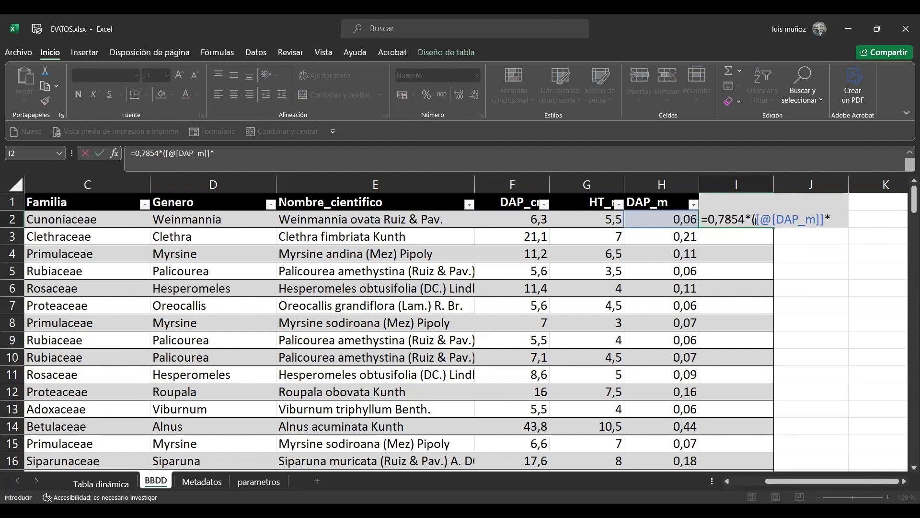
pyautogui.click(664, 221)
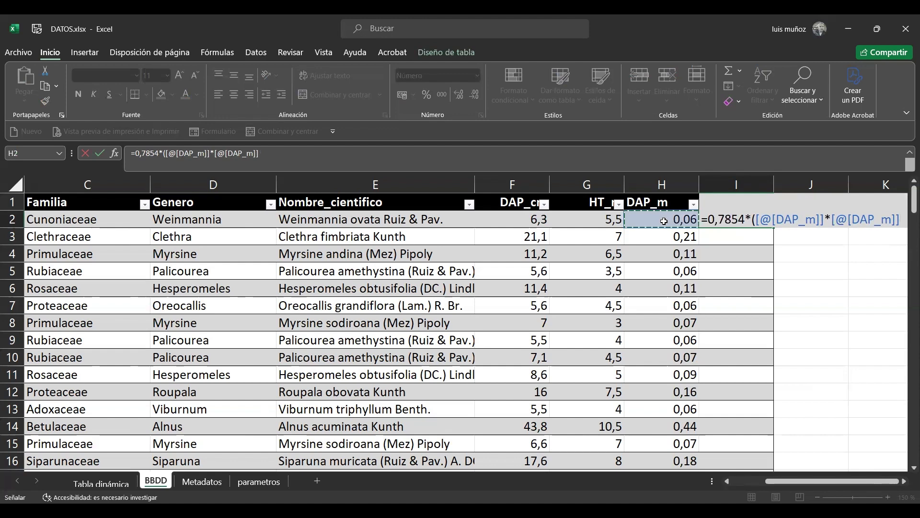
pyautogui.write(')')
pyautogui.press('Return')
pyautogui.press('Up')
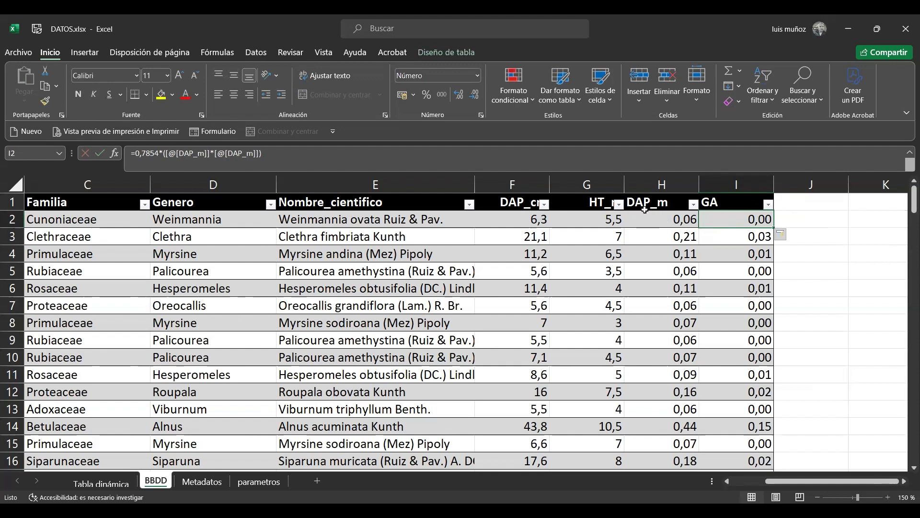
# Rename the GA column header in I1 as GA_m2
pyautogui.click(731, 206)
pyautogui.doubleClick(730, 207)
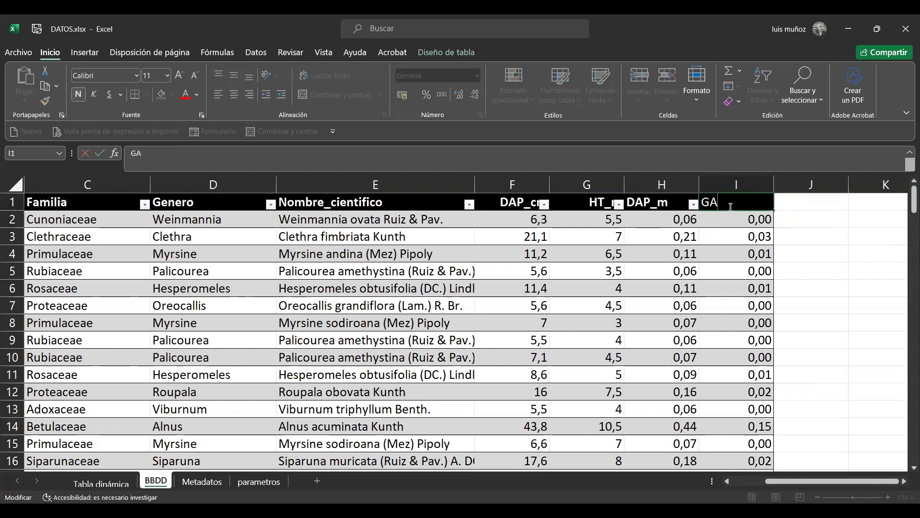
pyautogui.write('_m2')
pyautogui.press('Return')
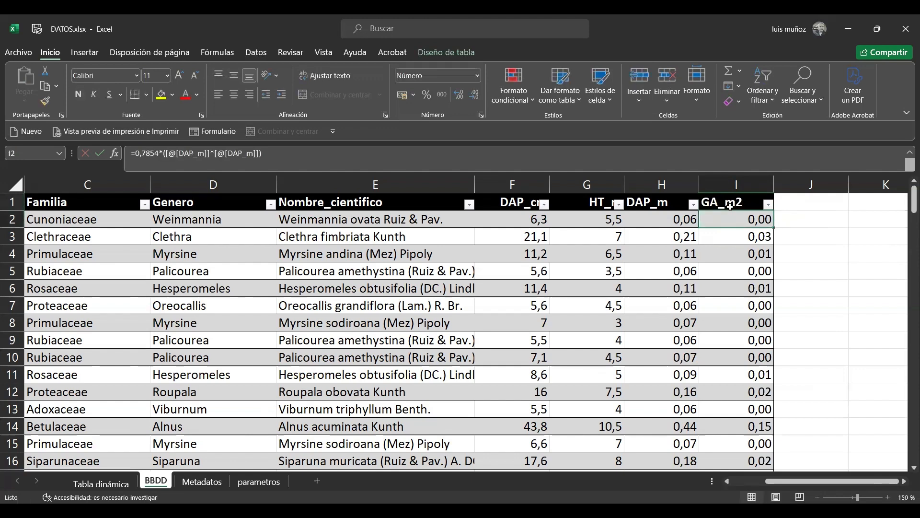
# Empty the pivot table on the Tabla dinámica sheet by removing Parcela from columns, the Nombre_cientifico count from values and Nombre_cientifico from rows
pyautogui.click(101, 482)
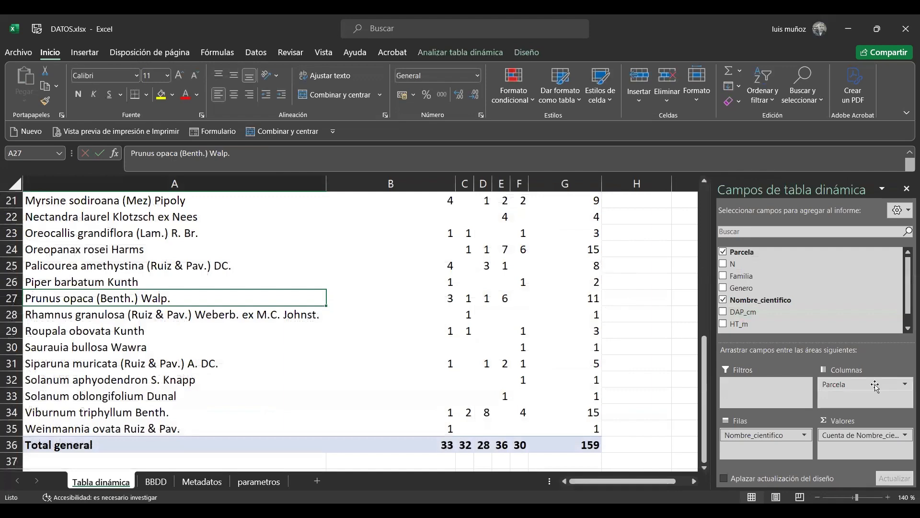
pyautogui.moveTo(870, 384); pyautogui.dragTo(842, 294)
pyautogui.moveTo(860, 436); pyautogui.dragTo(790, 302)
pyautogui.moveTo(767, 442); pyautogui.dragTo(781, 290)
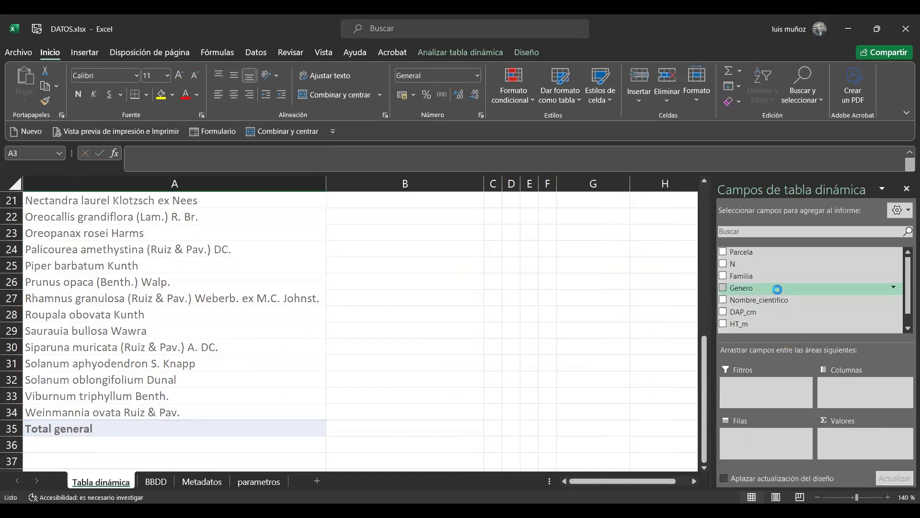
# Refresh the emptied pivot table and check its field list for the new DAP_m and GA_m2 columns
pyautogui.scroll(-1, 743, 307)
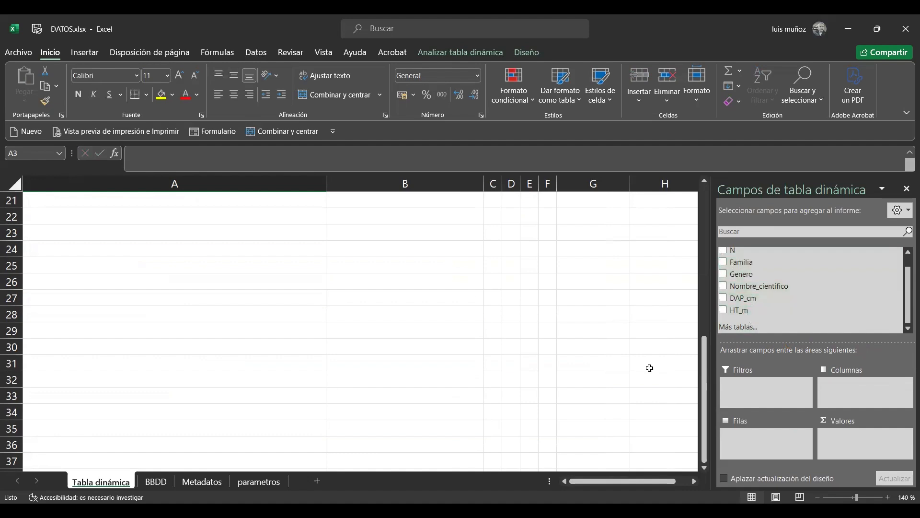
pyautogui.moveTo(704, 392); pyautogui.dragTo(716, 222)
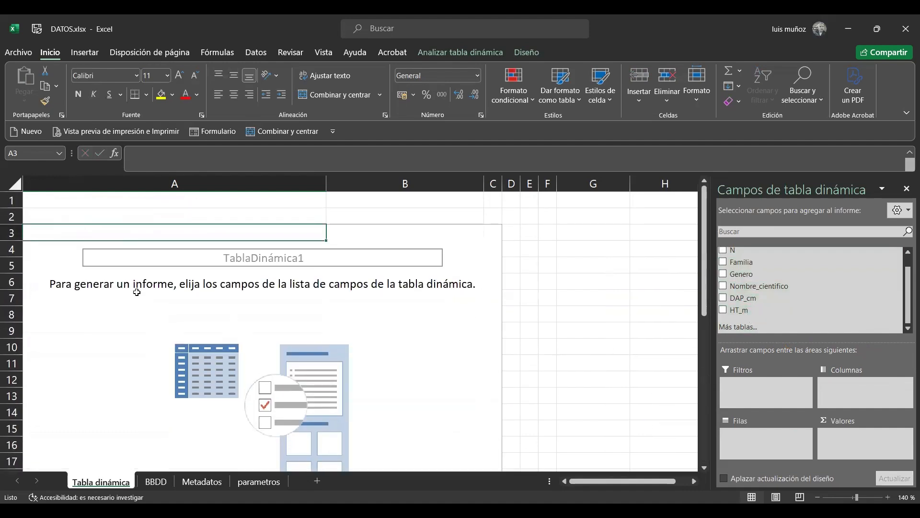
pyautogui.click(137, 293)
pyautogui.rightClick(137, 293)
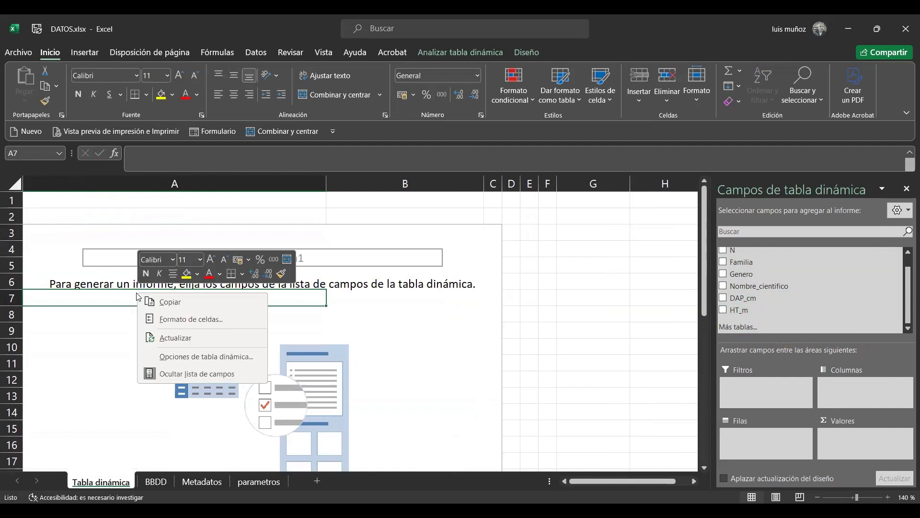
pyautogui.click(170, 341)
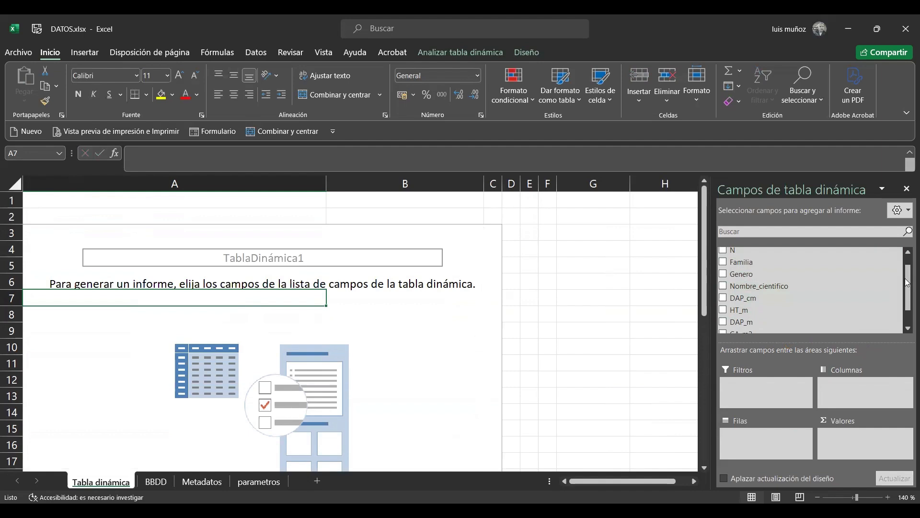
pyautogui.scroll(-1, 907, 283)
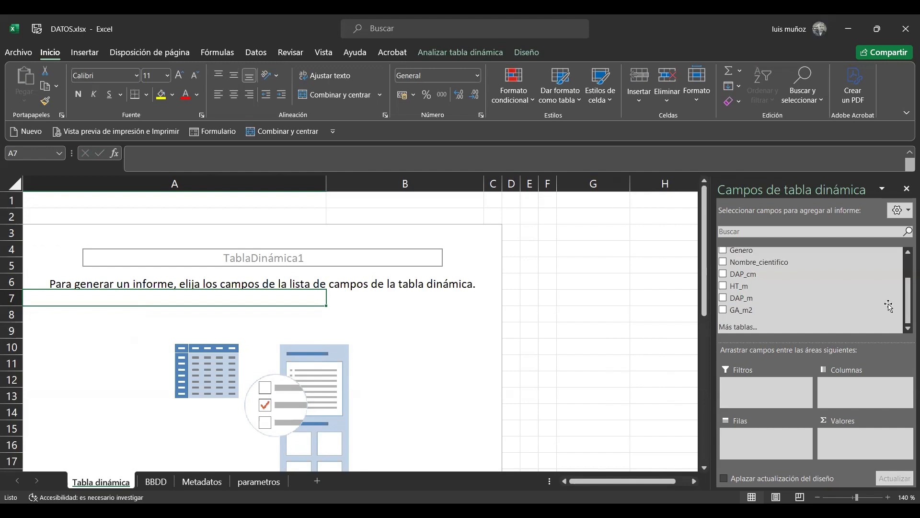
pyautogui.scroll(3, 762, 261)
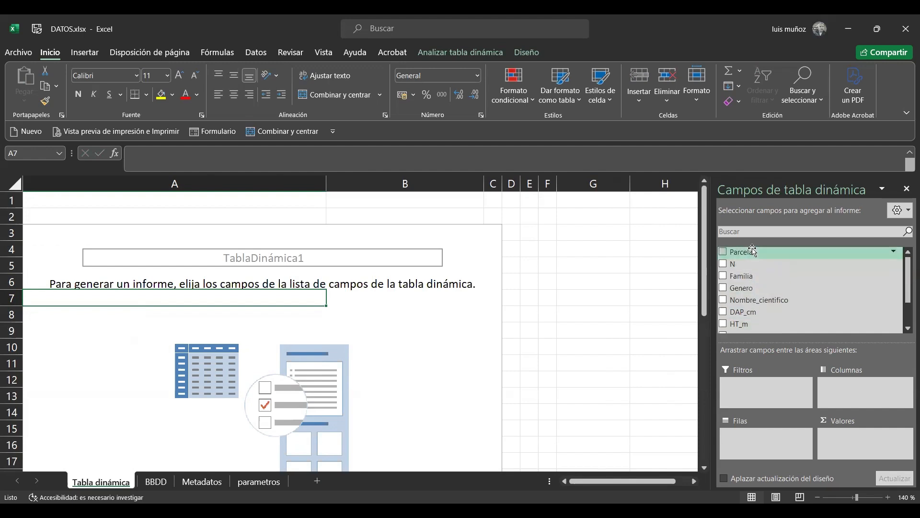
# Build the pivot table with Nombre_cientifico as rows and the sum of GA_m2 as values
pyautogui.moveTo(782, 301); pyautogui.dragTo(771, 440)
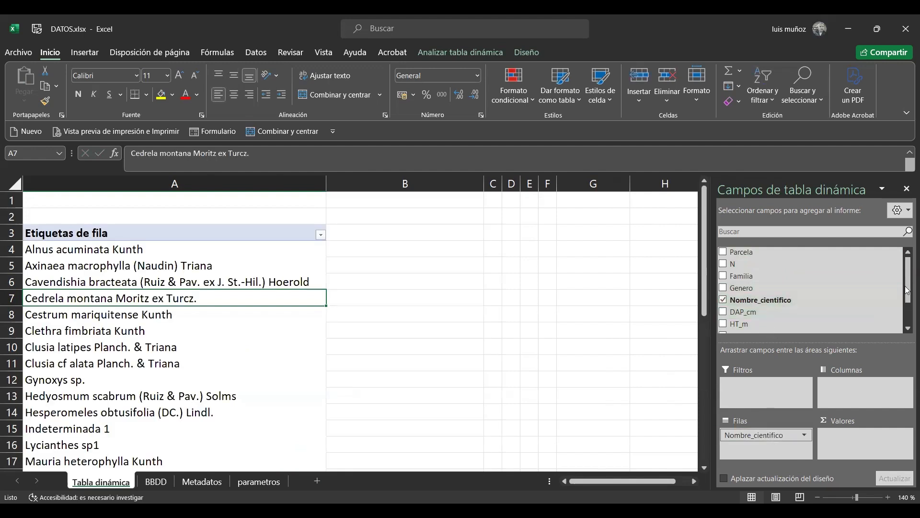
pyautogui.scroll(-1, 762, 314)
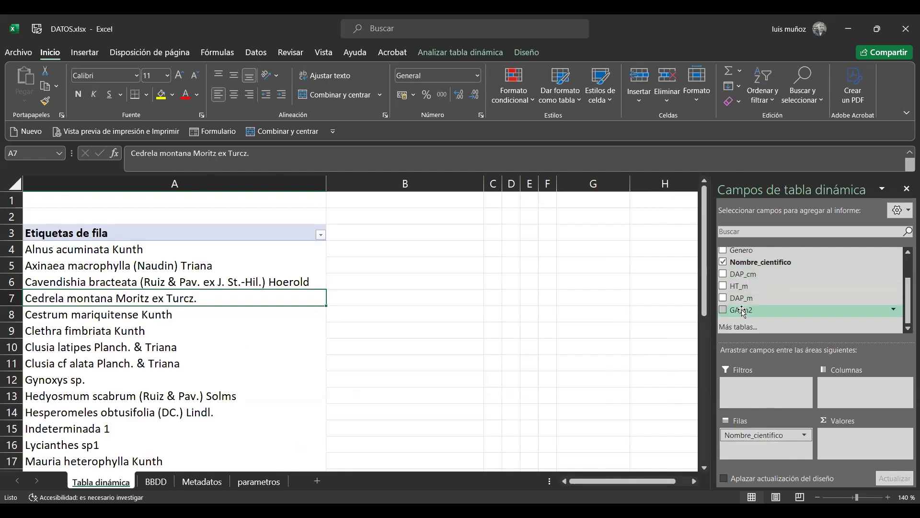
pyautogui.moveTo(743, 311); pyautogui.dragTo(852, 434)
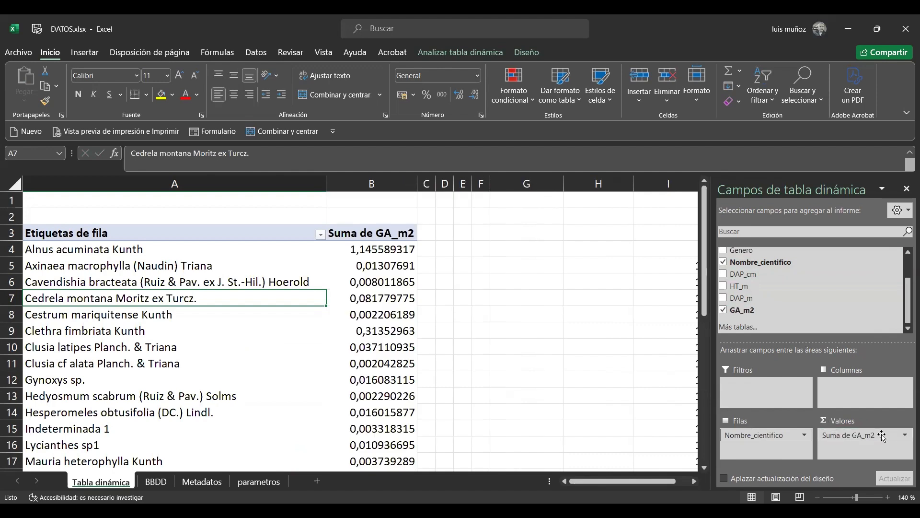
# Review the calculation types in the GA_m2 value field settings and keep Suma as the summary
pyautogui.click(905, 437)
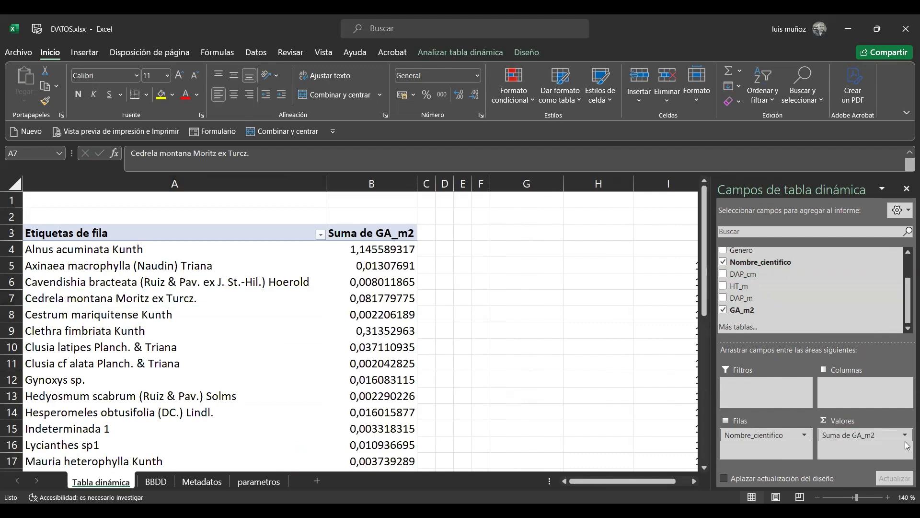
pyautogui.click(904, 436)
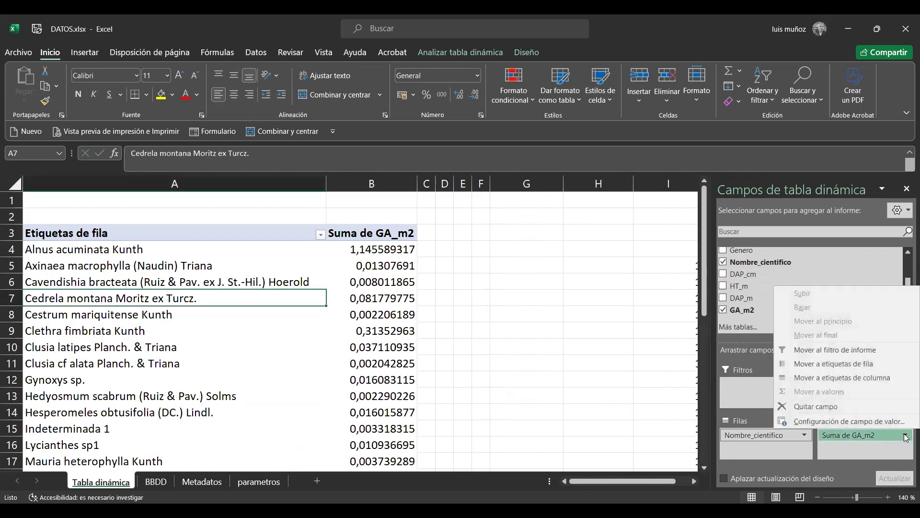
pyautogui.click(827, 422)
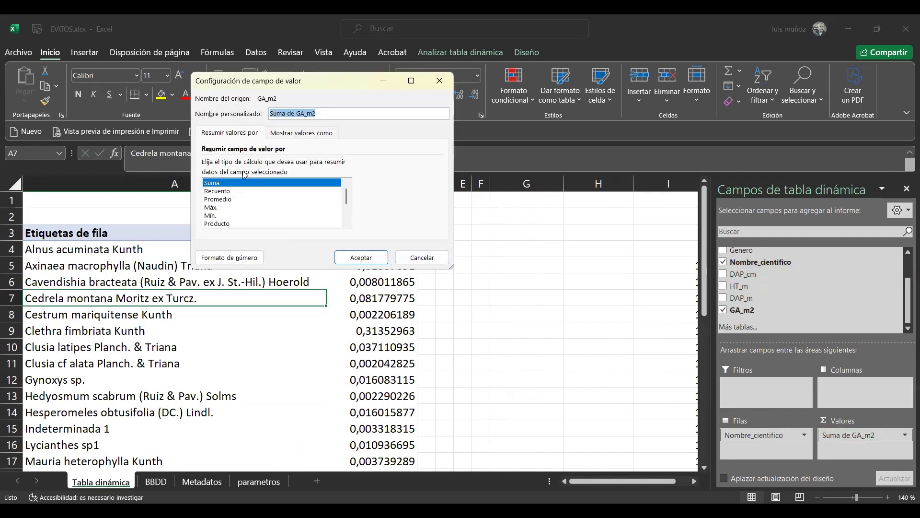
pyautogui.click(212, 184)
pyautogui.click(222, 199)
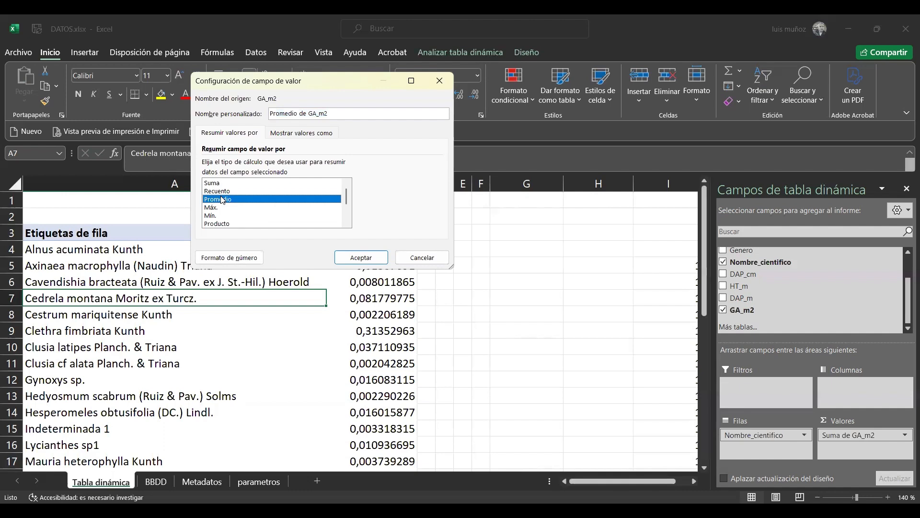
pyautogui.click(233, 190)
pyautogui.click(217, 184)
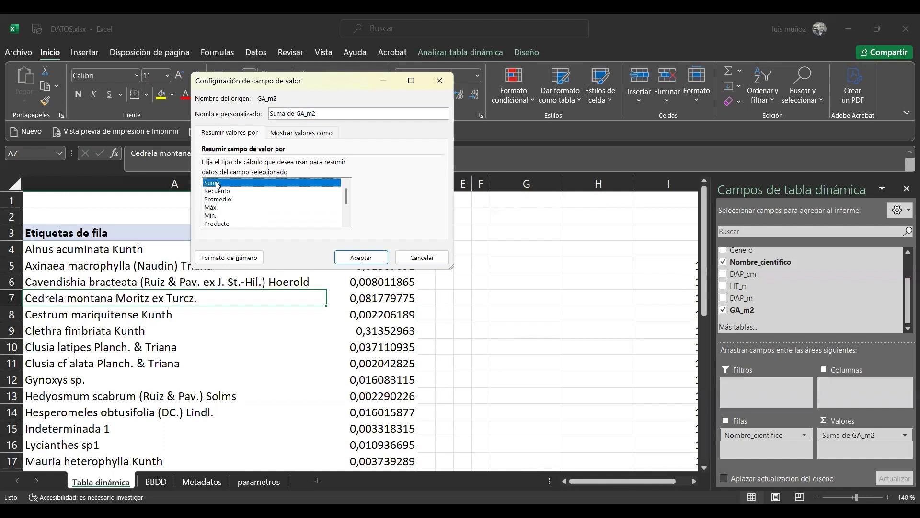
pyautogui.click(383, 259)
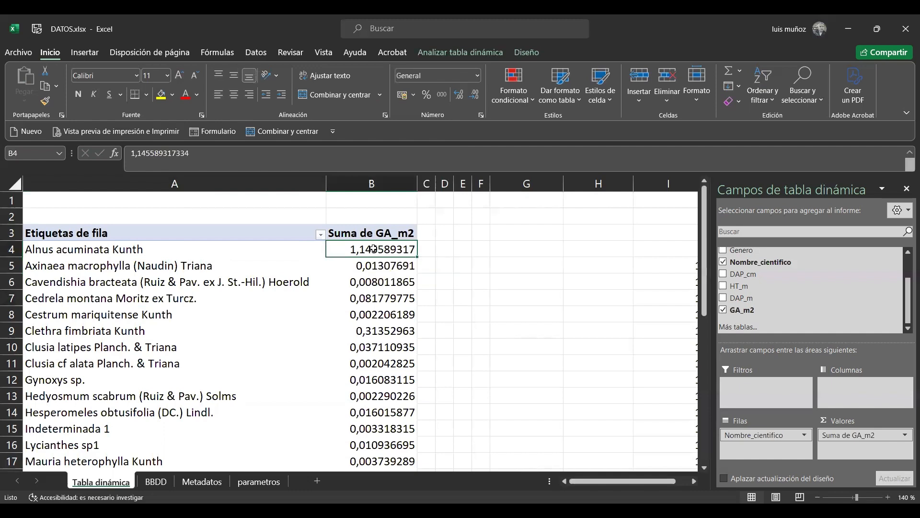
# Examine the Alnus acuminata Kunth entry in the pivot table and the source records on the BBDD sheet, from GA_m2 back to Parcela
pyautogui.press('Left')
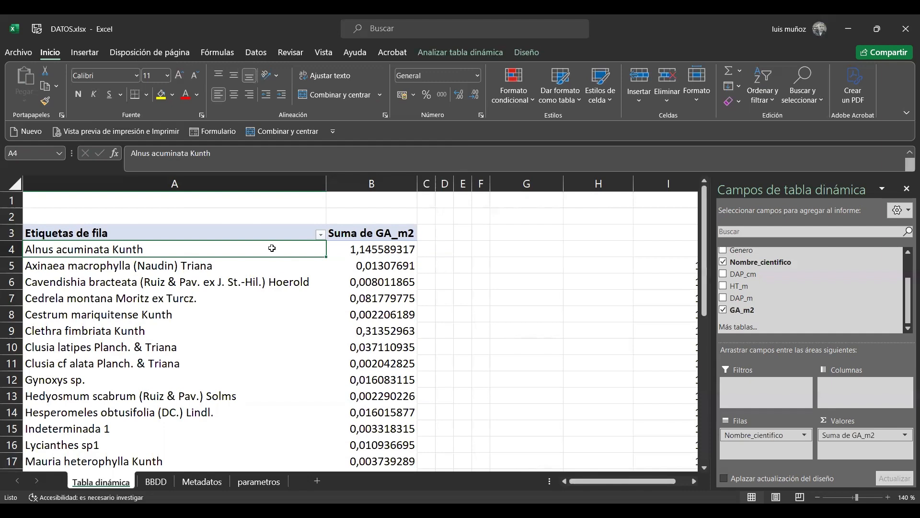
pyautogui.click(361, 253)
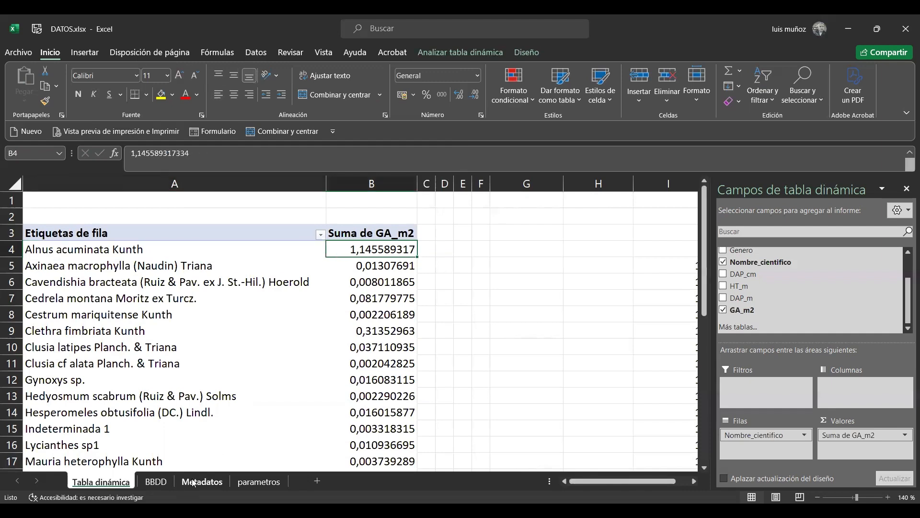
pyautogui.click(156, 481)
pyautogui.click(193, 318)
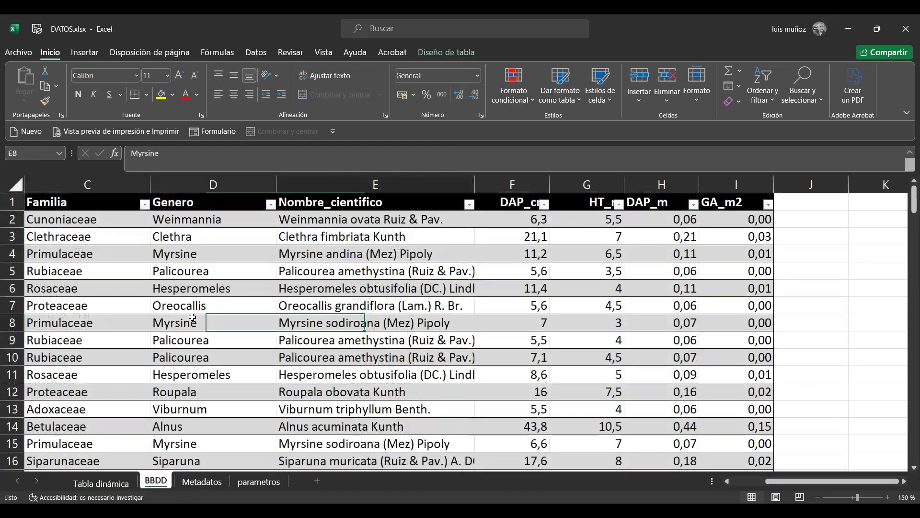
pyautogui.press('Right')
pyautogui.press('Right')
pyautogui.press('Right')
pyautogui.press('Right')
pyautogui.press('Right')
pyautogui.press('Up')
pyautogui.press('Up')
pyautogui.press('Up')
pyautogui.press('Up')
pyautogui.press('Up')
pyautogui.press('Up')
pyautogui.press('Up')
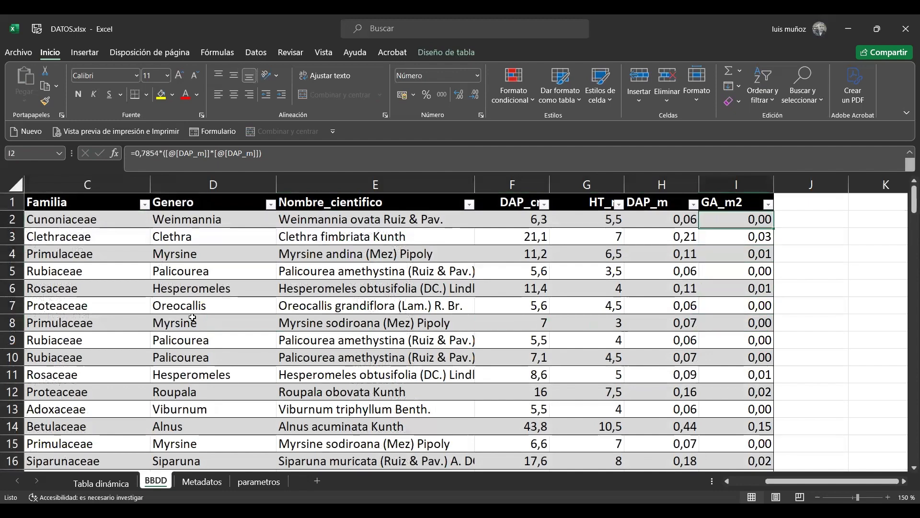
pyautogui.press('Down')
pyautogui.press('Left')
pyautogui.press('Left')
pyautogui.press('Left')
pyautogui.press('Left')
pyautogui.press('Left')
pyautogui.press('Left')
pyautogui.press('Left')
pyautogui.press('Left')
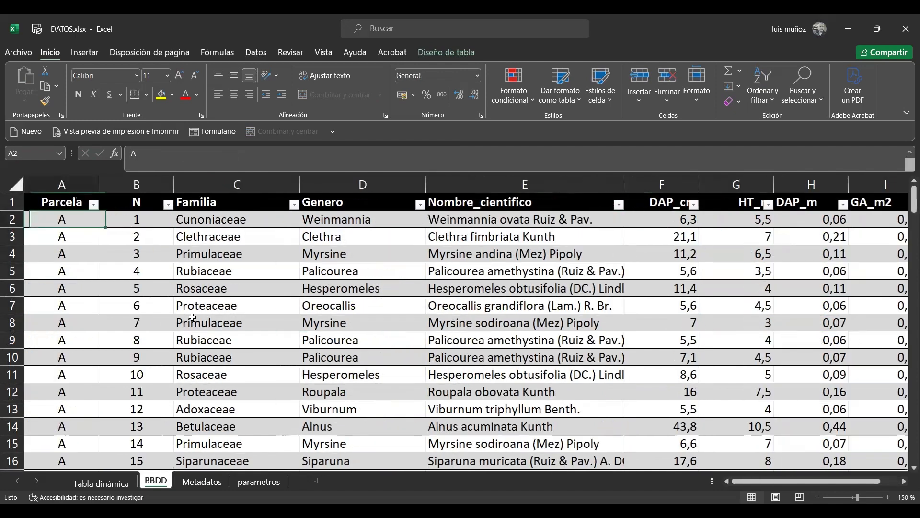
# Copy the pivot table's GA_m2 sums with the total (B4:B35) and paste them as values into the GA column of parametros from K2
pyautogui.hotkey('ctrl', 'pageup')
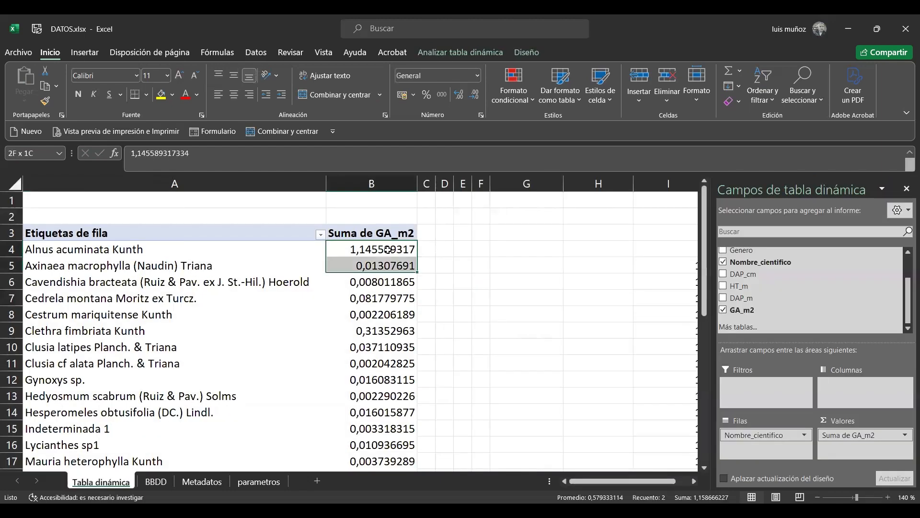
pyautogui.moveTo(388, 249); pyautogui.dragTo(417, 469)
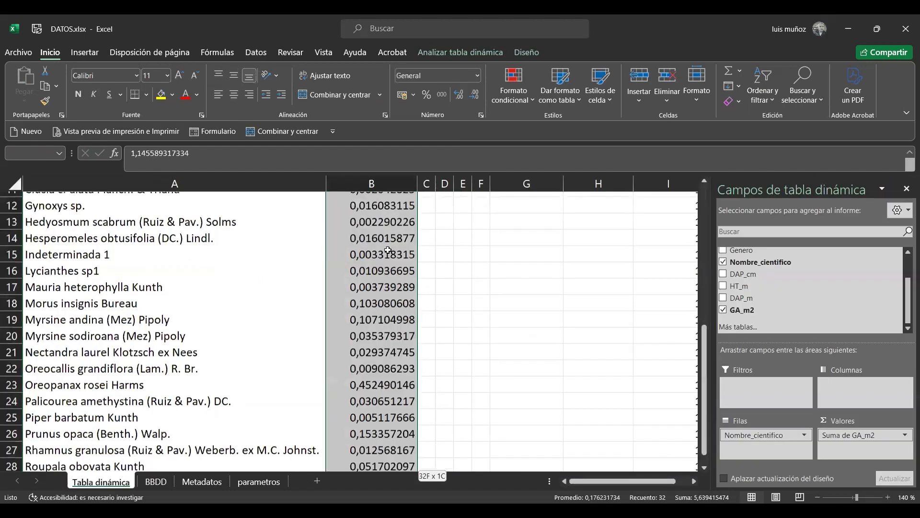
pyautogui.hotkey('shift', 'Up')
pyautogui.hotkey('shift', 'Down')
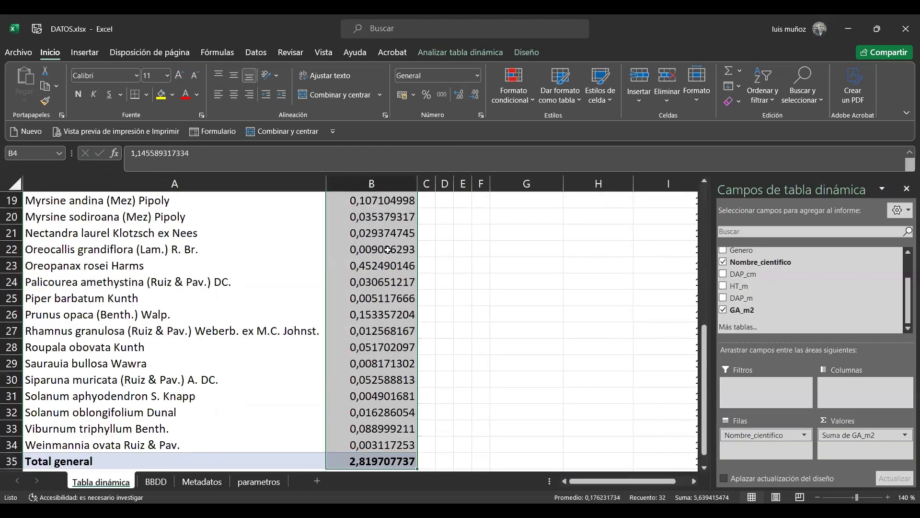
pyautogui.hotkey('ctrl', 'c')
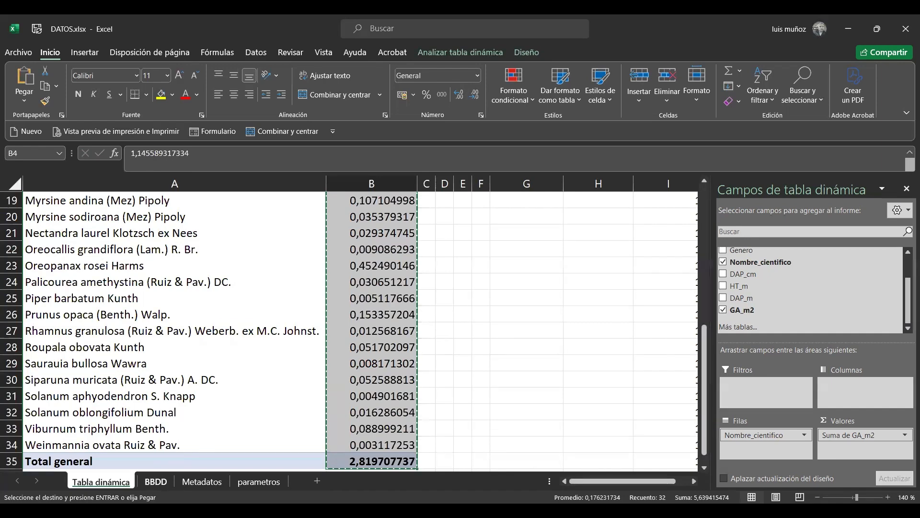
pyautogui.click(259, 481)
pyautogui.click(814, 229)
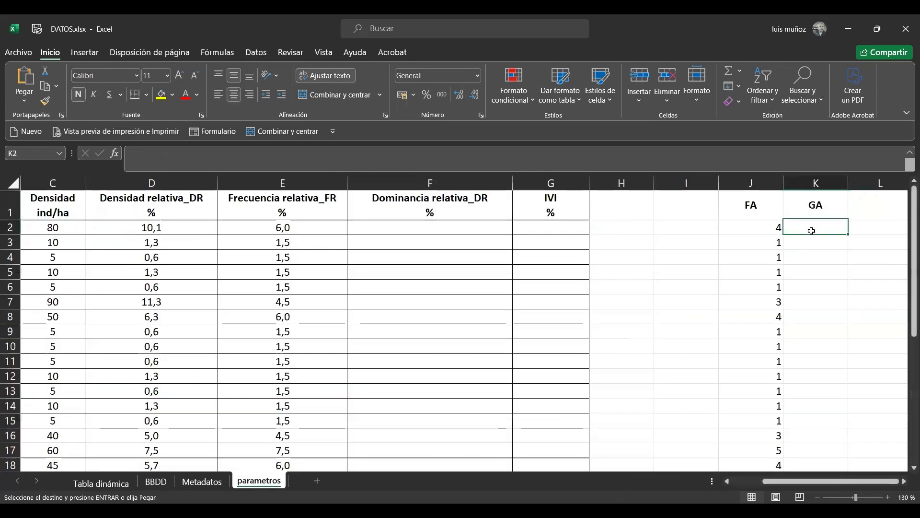
pyautogui.click(24, 99)
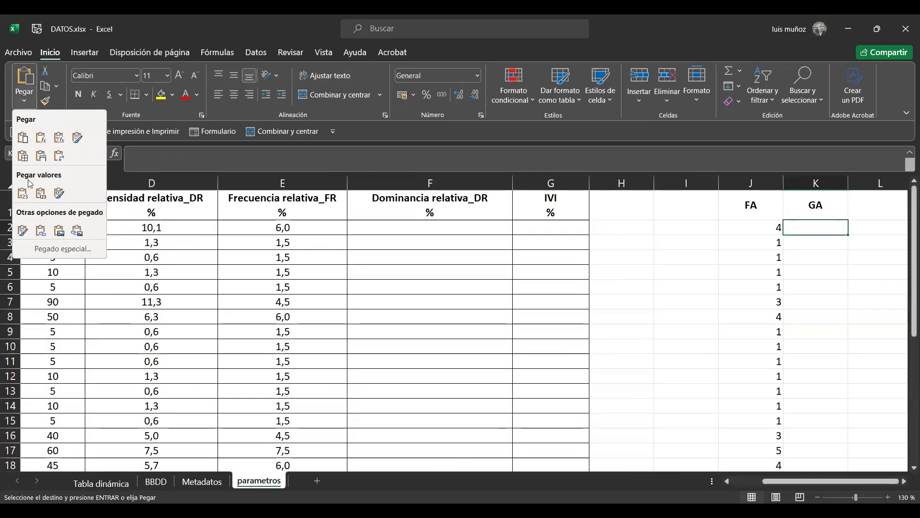
pyautogui.click(21, 195)
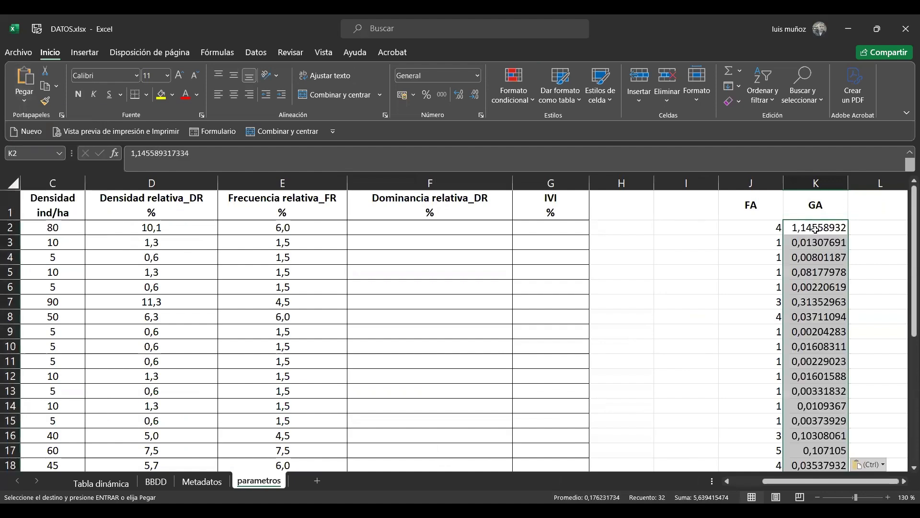
# Format the pasted GA values in column K with two decimals
pyautogui.click(477, 95)
pyautogui.click(477, 96)
pyautogui.click(477, 96)
pyautogui.click(477, 96)
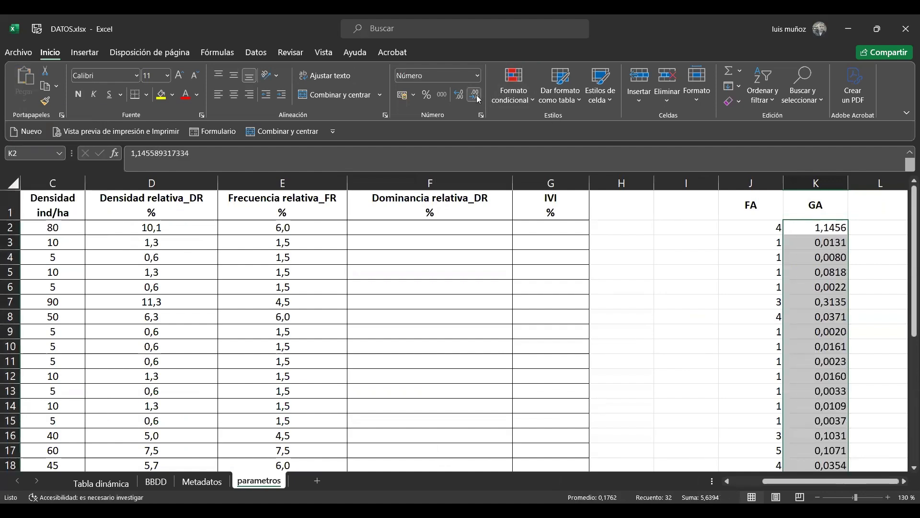
pyautogui.click(477, 96)
pyautogui.click(477, 96)
# Replace the pasted GA total in K33 with the formula =SUMA(K2:K32)
pyautogui.press('Down')
pyautogui.hotkey('ctrl', 'Down')
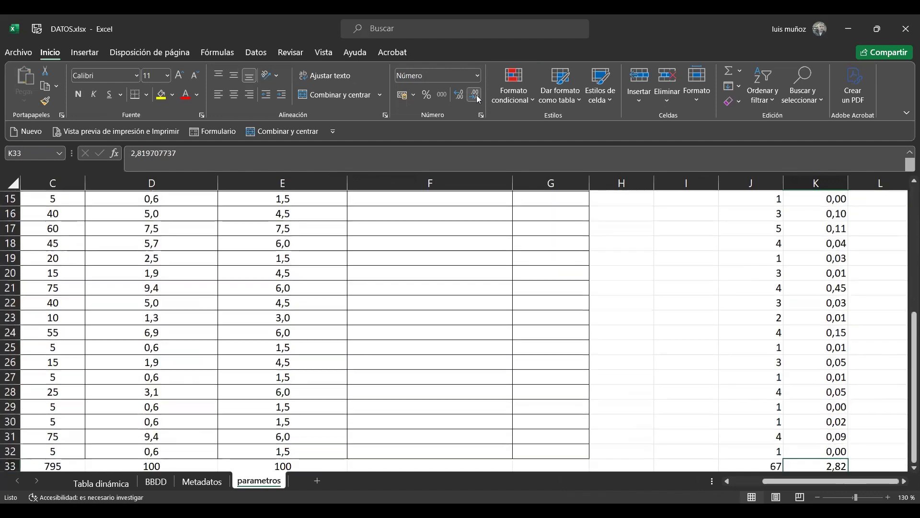
pyautogui.press('Down')
pyautogui.press('Down')
pyautogui.press('Down')
pyautogui.press('Up')
pyautogui.press('Up')
pyautogui.press('Up')
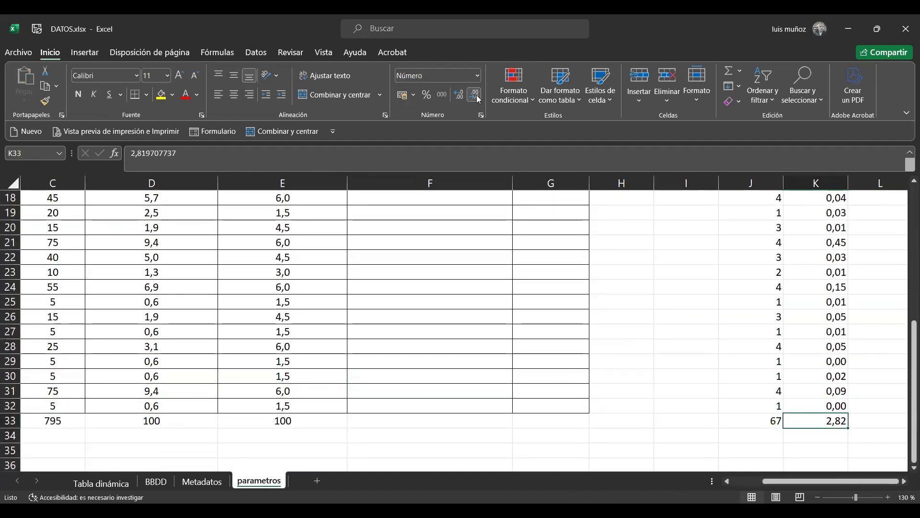
pyautogui.write('=')
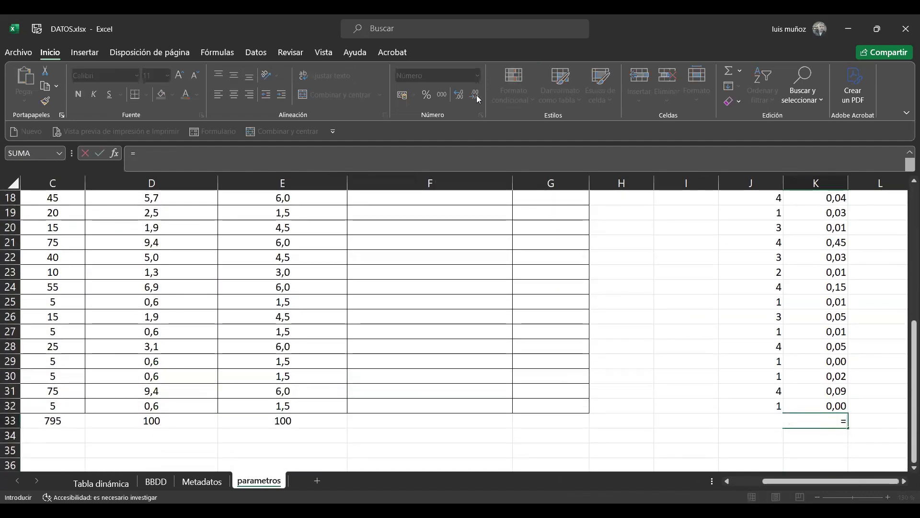
pyautogui.write('suma(')
pyautogui.press('Up')
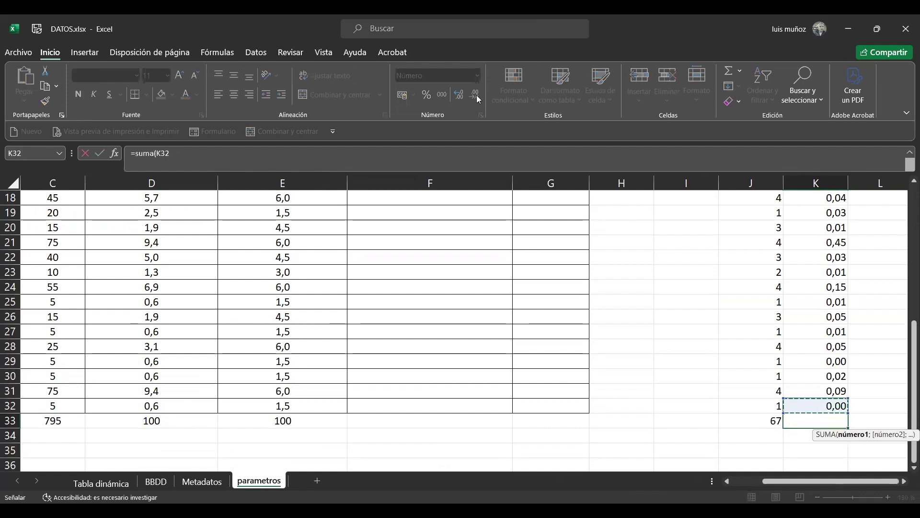
pyautogui.hotkey('ctrl', 'shift', 'Up')
pyautogui.write(')T')
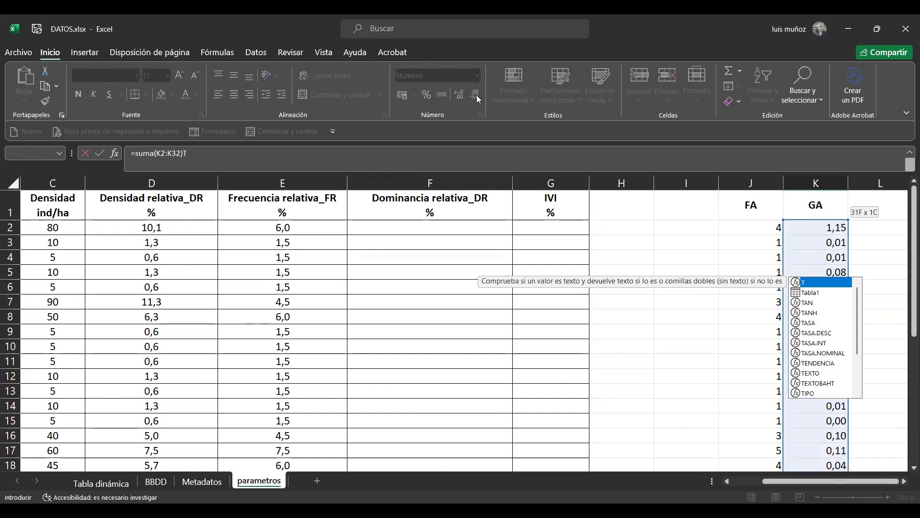
pyautogui.press('BackSpace')
pyautogui.press('Return')
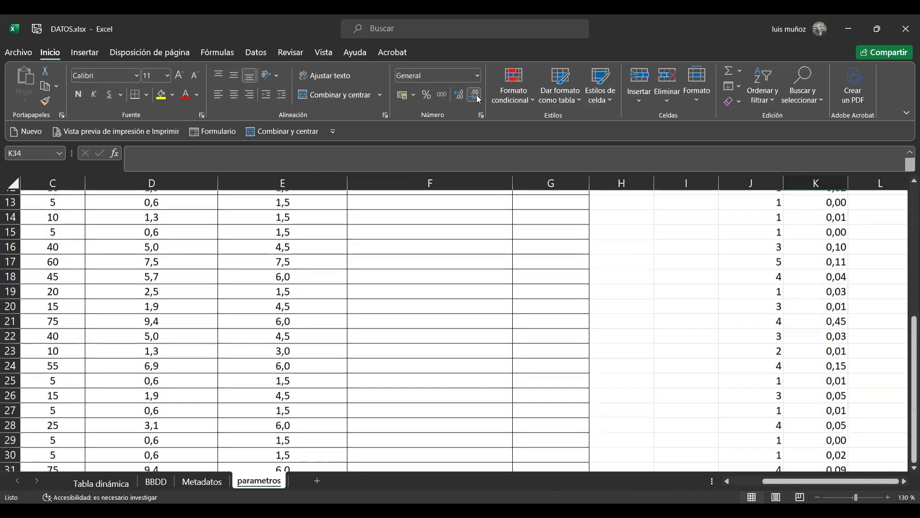
pyautogui.click(812, 435)
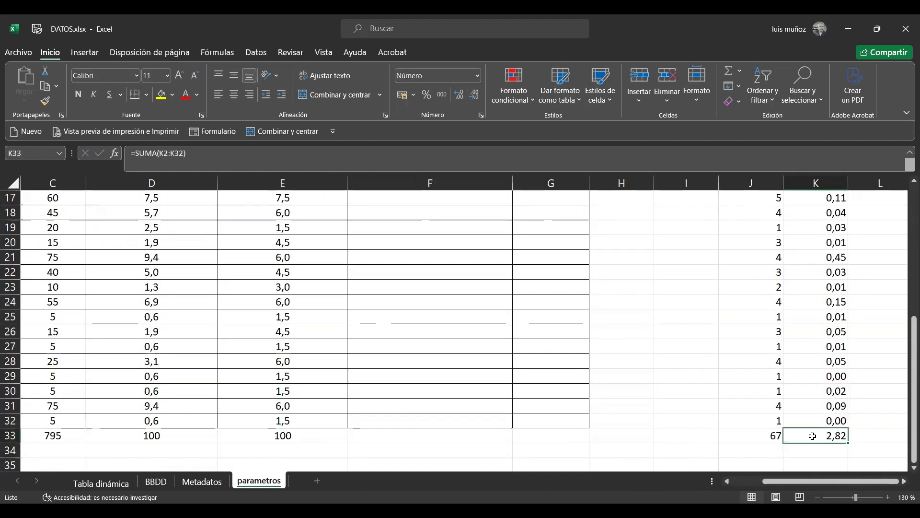
# Enter the formula =(K2/$K$33) in F2 of the Dominancia relativa_DR column, with an absolute reference to the GA total
pyautogui.moveTo(911, 418); pyautogui.dragTo(911, 237)
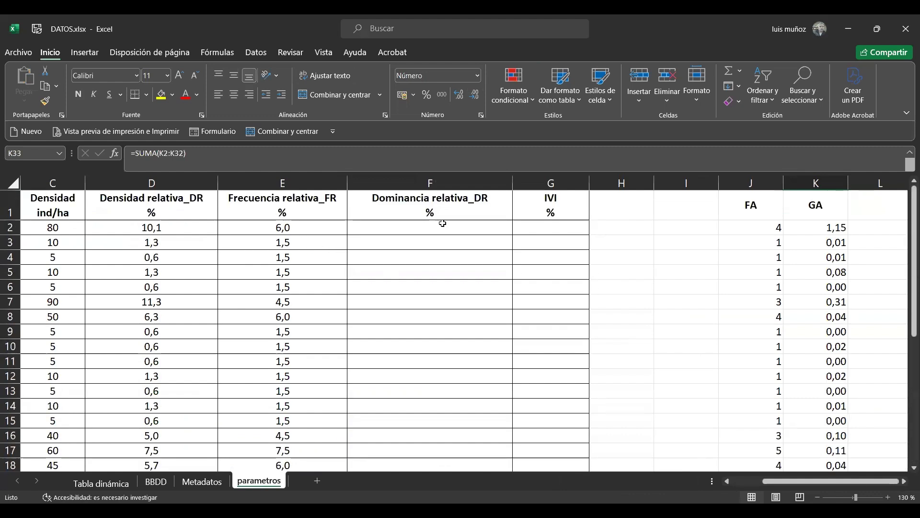
pyautogui.click(404, 228)
pyautogui.write('=')
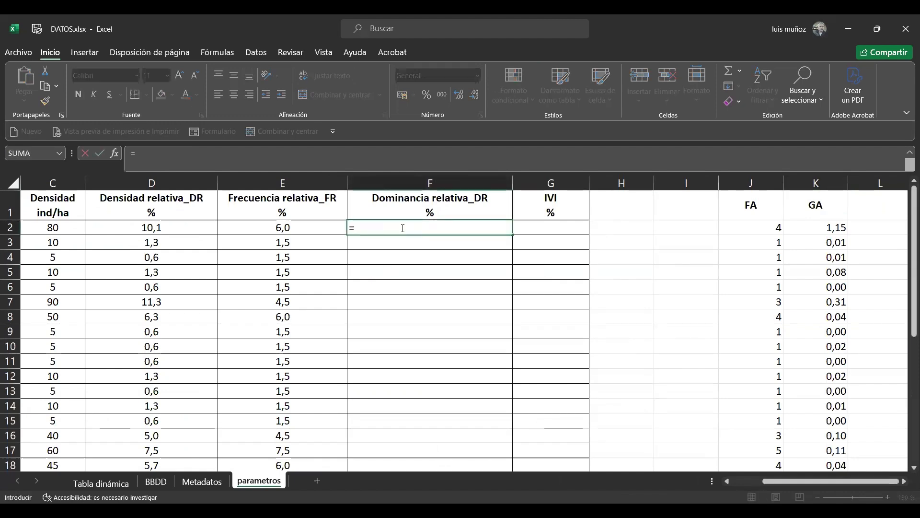
pyautogui.write('(')
pyautogui.click(803, 225)
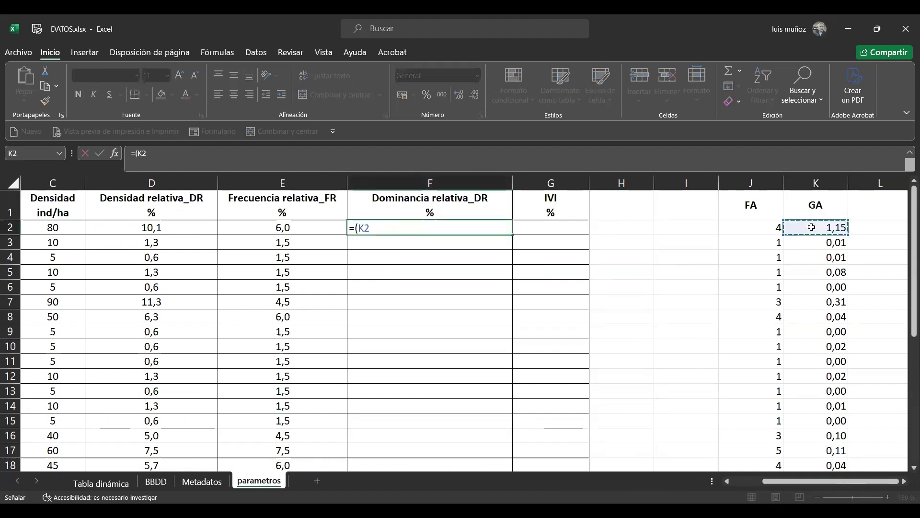
pyautogui.write('/')
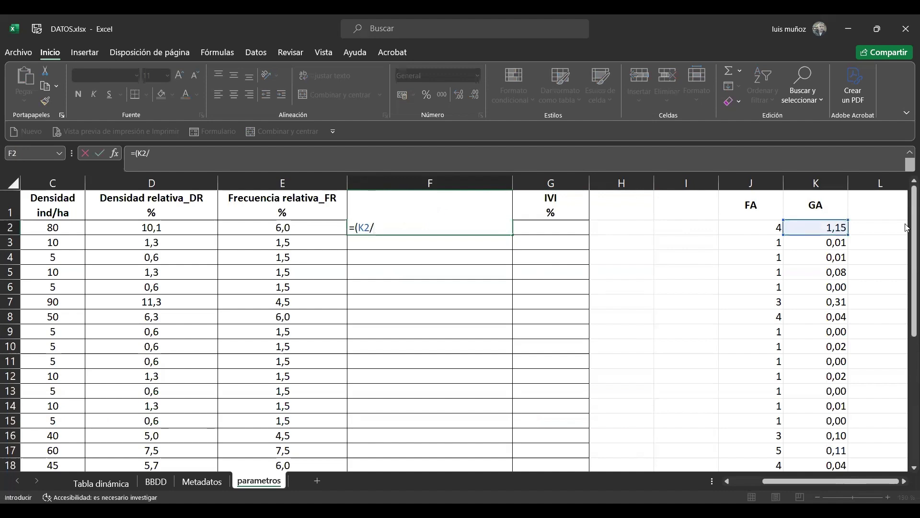
pyautogui.moveTo(907, 252); pyautogui.dragTo(907, 443)
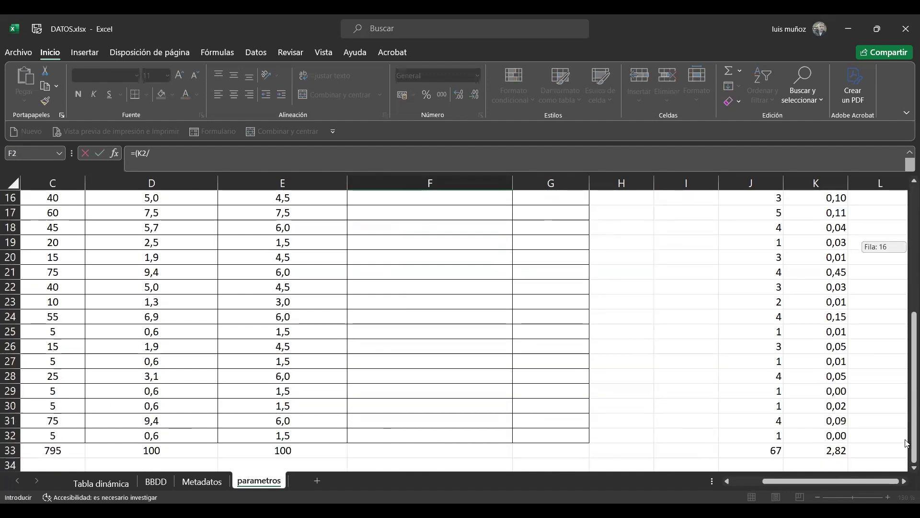
pyautogui.click(828, 452)
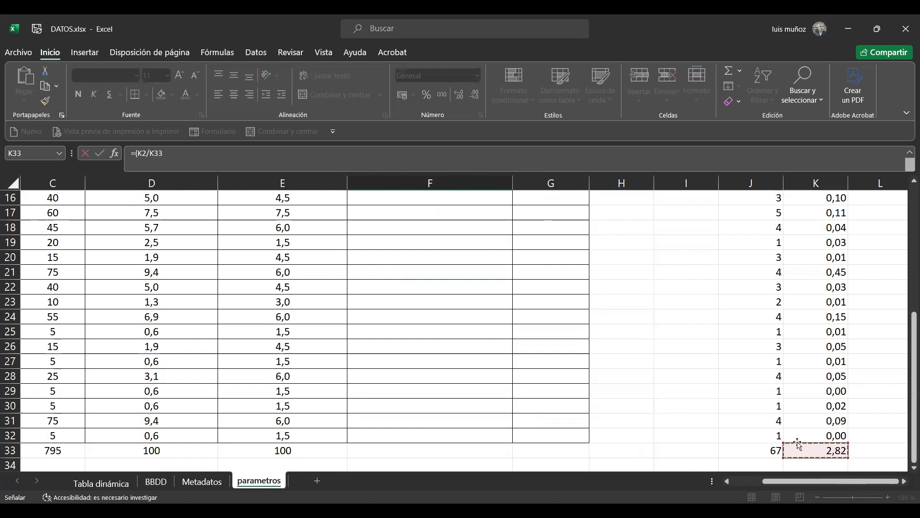
pyautogui.click(150, 156)
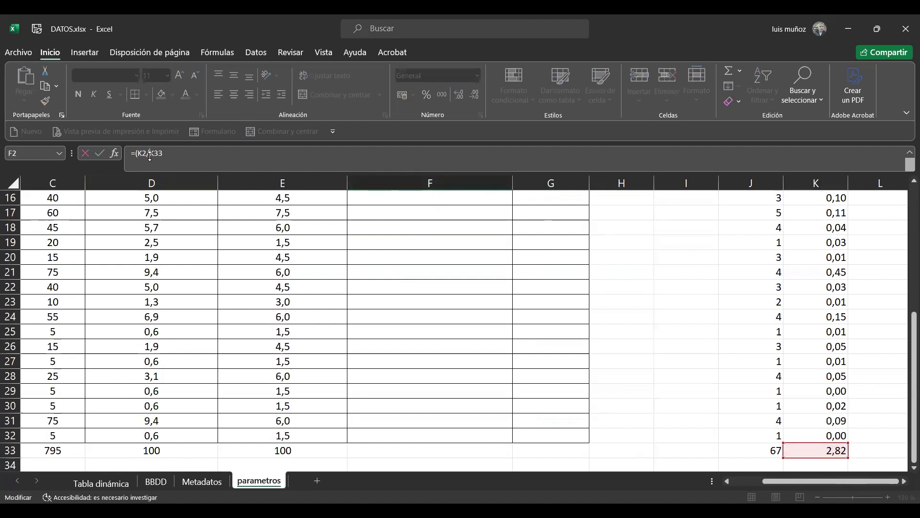
pyautogui.write('$K$')
pyautogui.click(157, 154)
pyautogui.write('$')
pyautogui.press('Return')
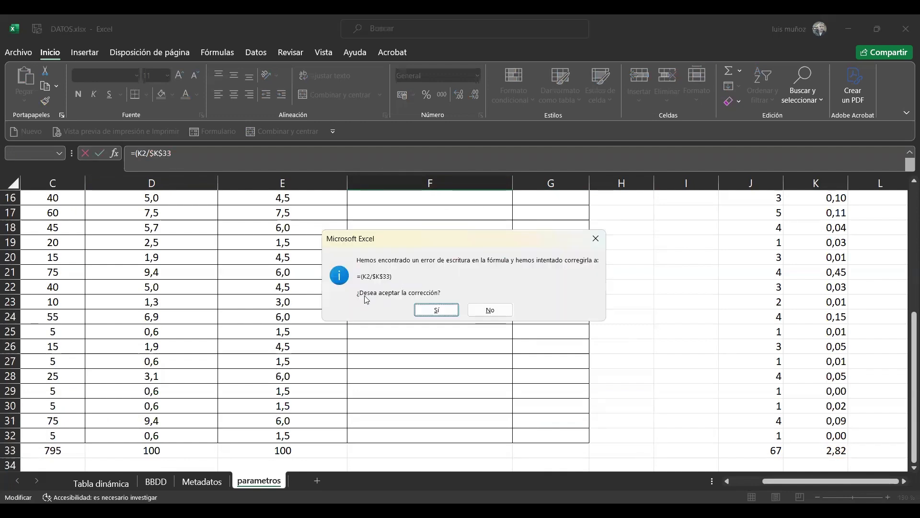
pyautogui.click(439, 311)
# Multiply the relative dominance formula in F2 by 100, making it =(K2/$K$33)*100
pyautogui.moveTo(913, 328); pyautogui.dragTo(913, 305)
pyautogui.doubleClick(464, 228)
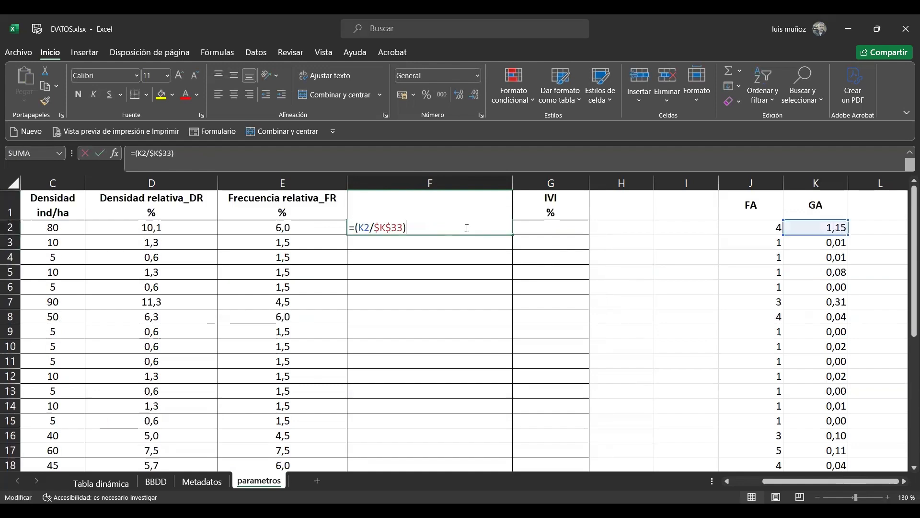
pyautogui.click(183, 152)
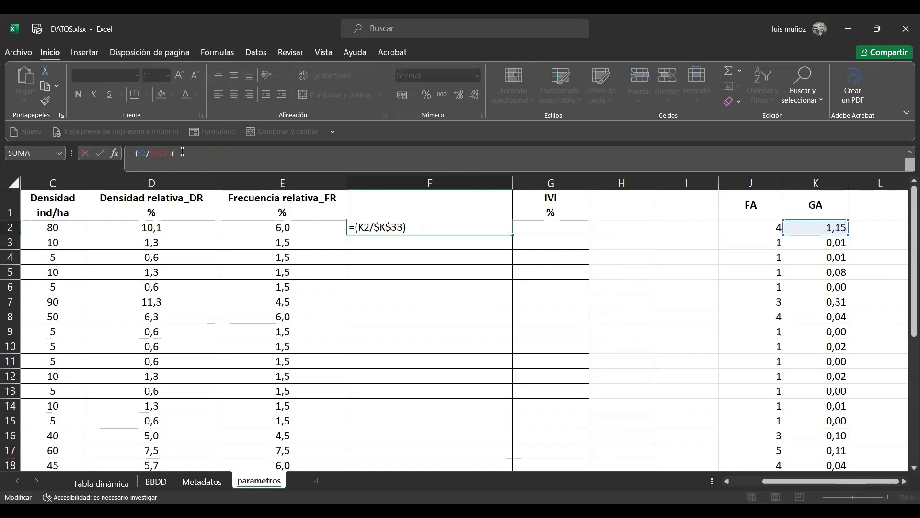
pyautogui.write('*100')
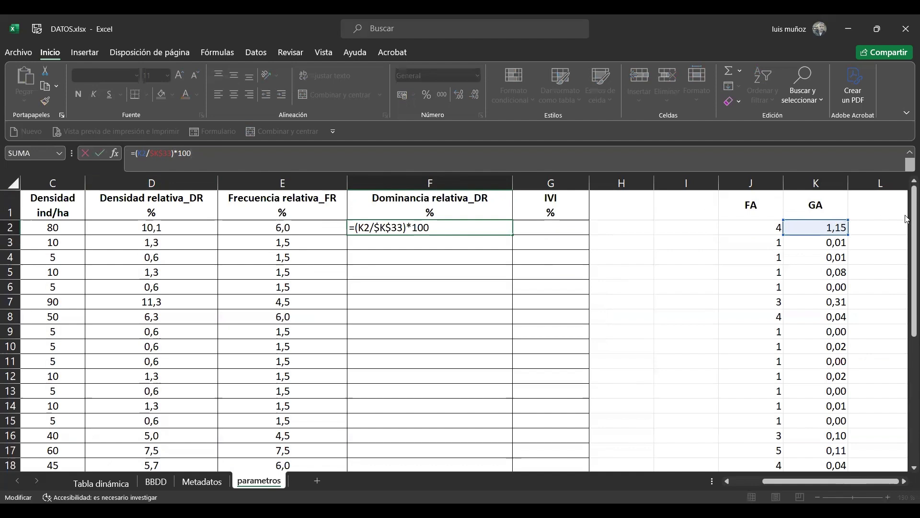
pyautogui.scroll(-5, 906, 219)
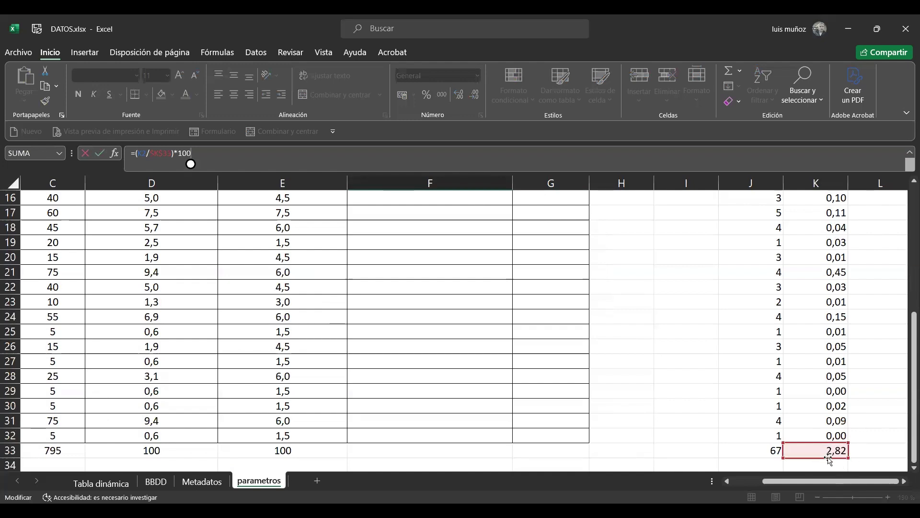
pyautogui.scroll(5, 907, 394)
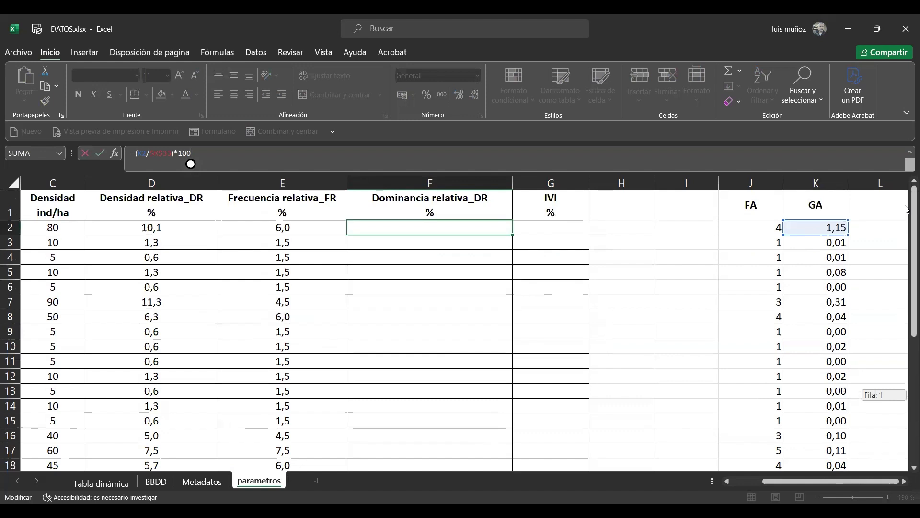
pyautogui.click(445, 228)
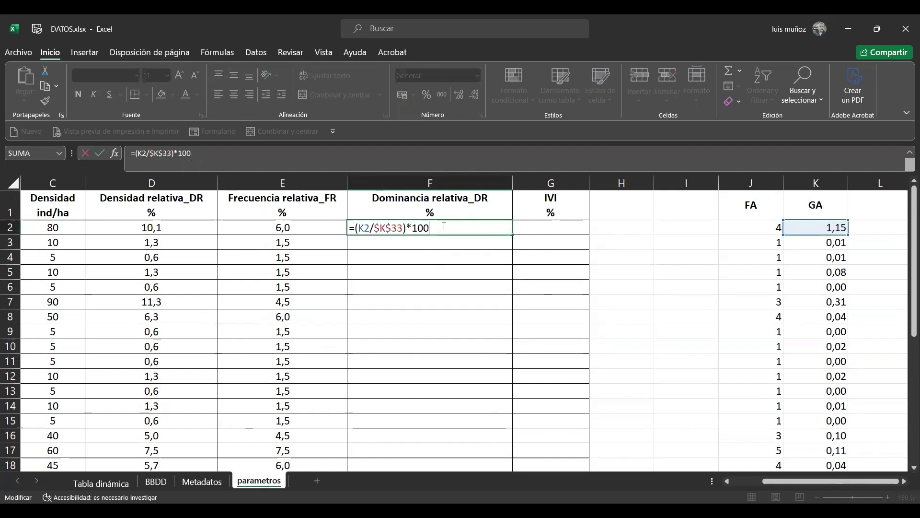
pyautogui.hotkey('ctrl', 'Return')
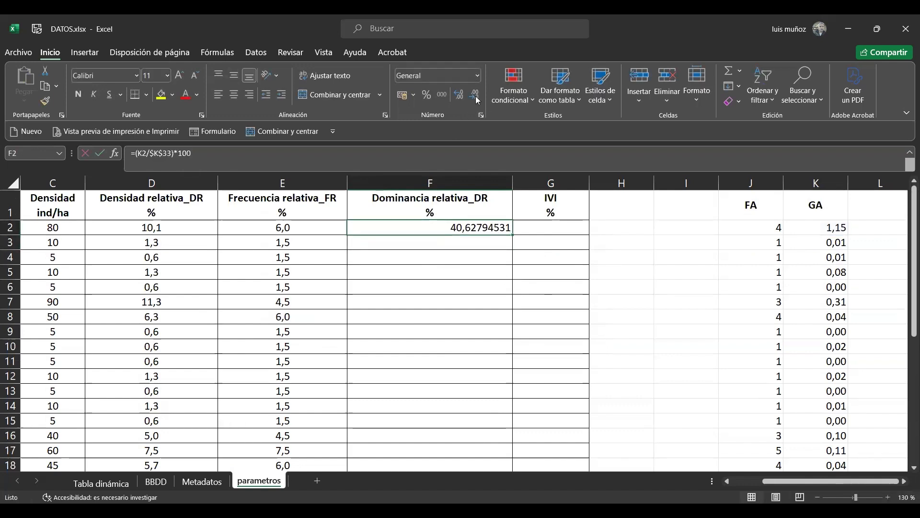
# Format F2 with one decimal and fill the relative dominance formula down to F32
pyautogui.click(474, 95)
pyautogui.click(474, 97)
pyautogui.click(475, 97)
pyautogui.click(475, 97)
pyautogui.click(475, 97)
pyautogui.click(475, 97)
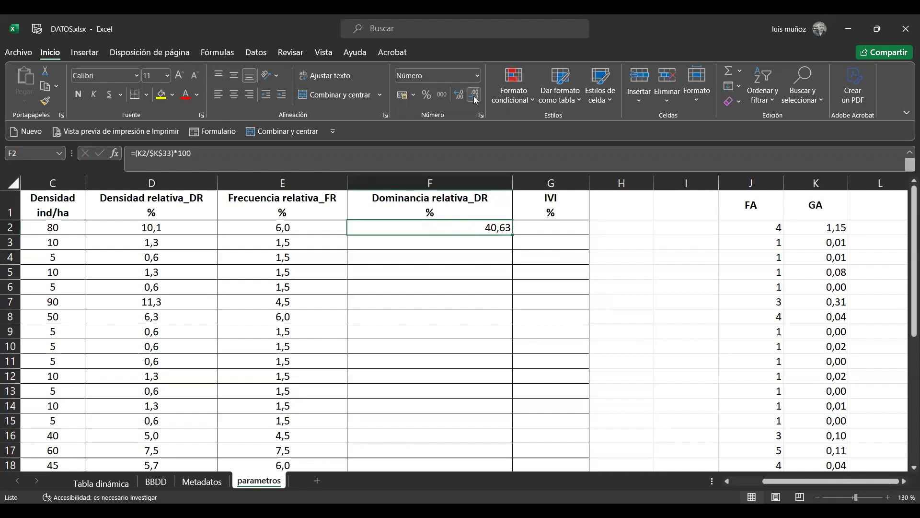
pyautogui.click(475, 97)
pyautogui.doubleClick(513, 235)
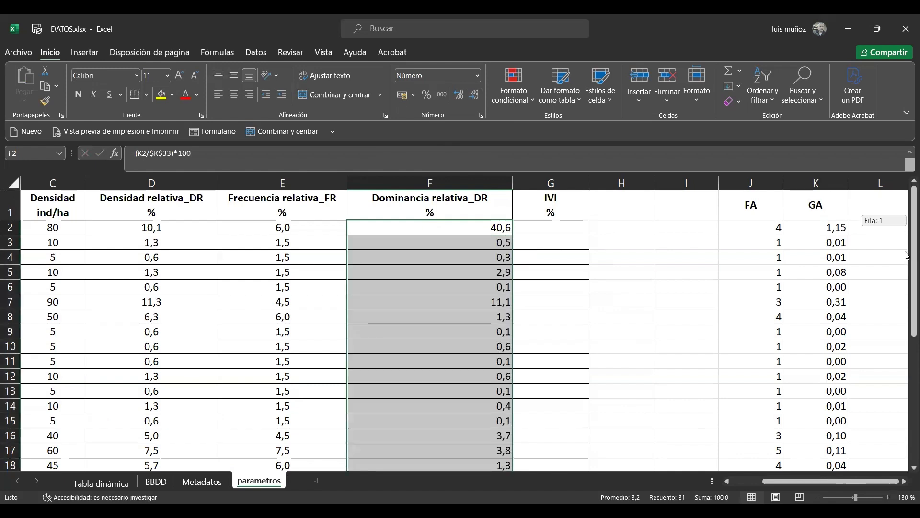
# Extend the column total formula from E33 into F33 to sum the relative dominance values
pyautogui.moveTo(907, 255); pyautogui.dragTo(907, 397)
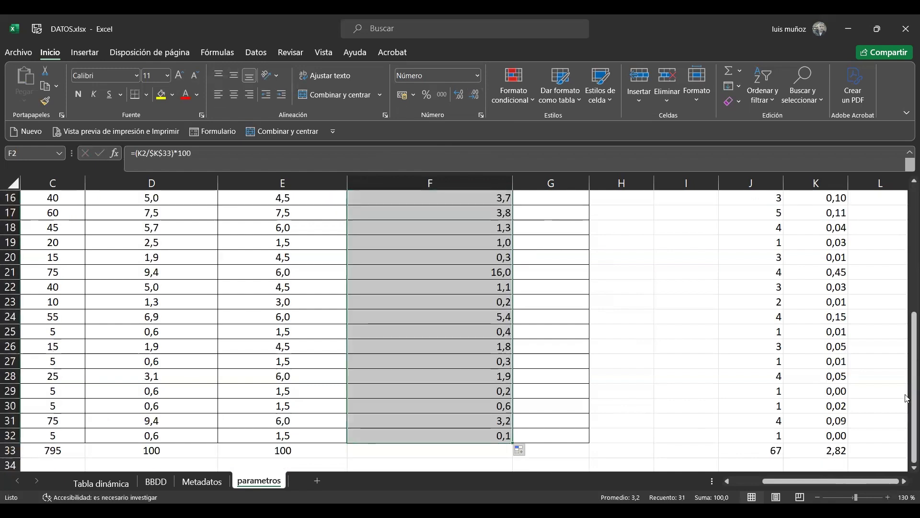
pyautogui.click(290, 456)
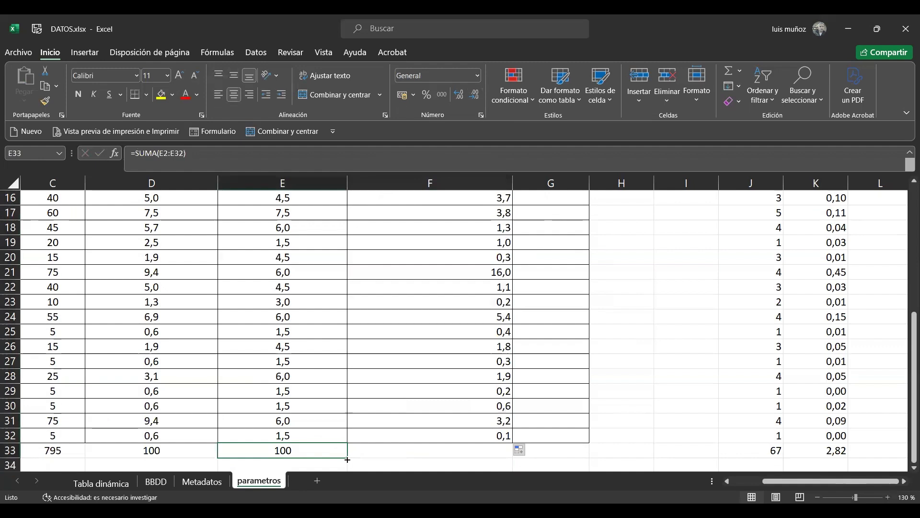
pyautogui.moveTo(348, 459); pyautogui.dragTo(509, 459)
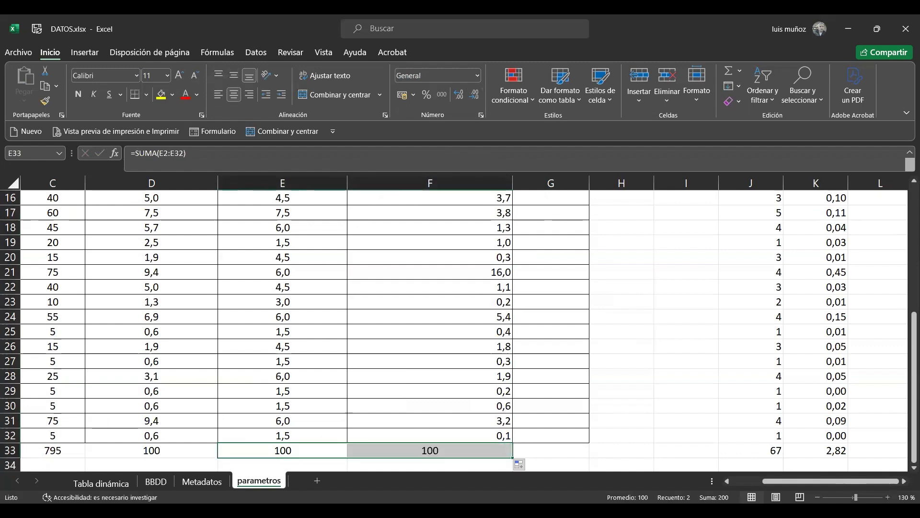
# Centre the relative dominance values in F2:F32 horizontally
pyautogui.click(479, 452)
pyautogui.press('Up')
pyautogui.hotkey('shift', 'Up')
pyautogui.hotkey('ctrl', 'shift', 'Up')
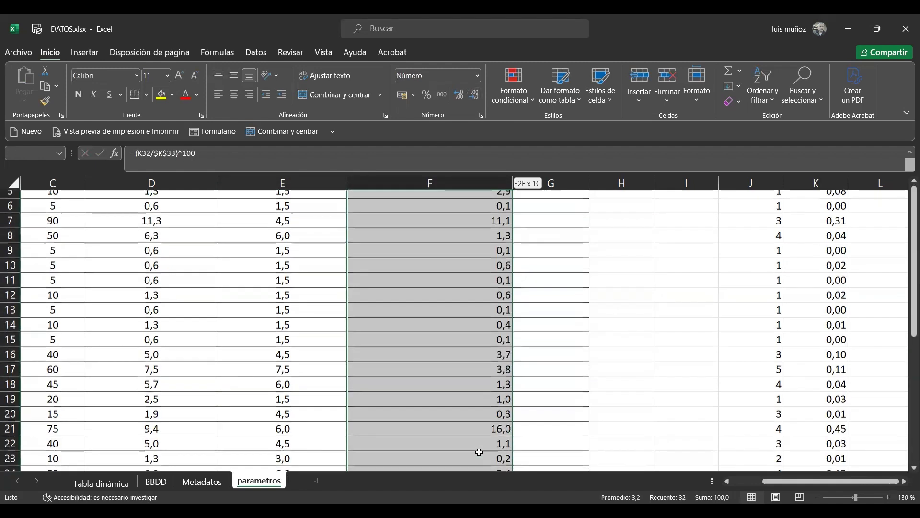
pyautogui.hotkey('shift', 'Down')
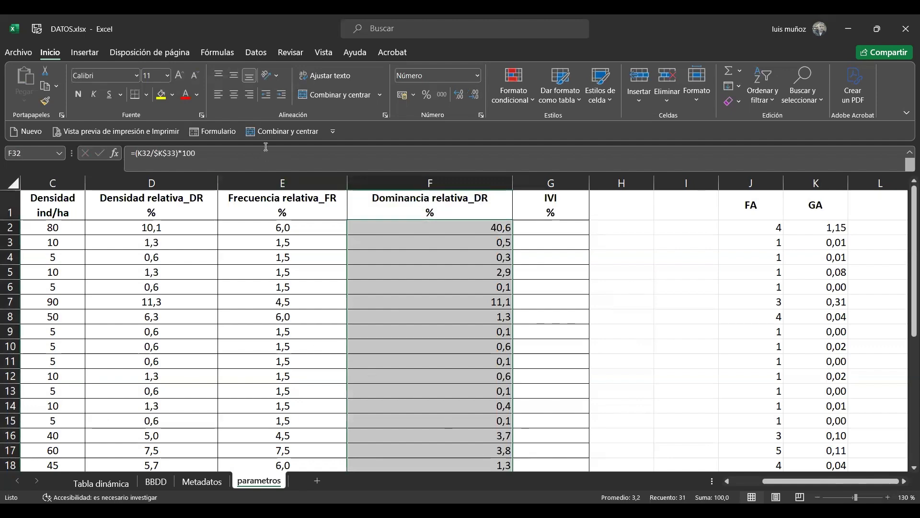
pyautogui.scroll(-7, 520, 357)
# Enter the formula =(D2+E2+F2)/3 in G2 to calculate the first species' IVI
pyautogui.click(566, 305)
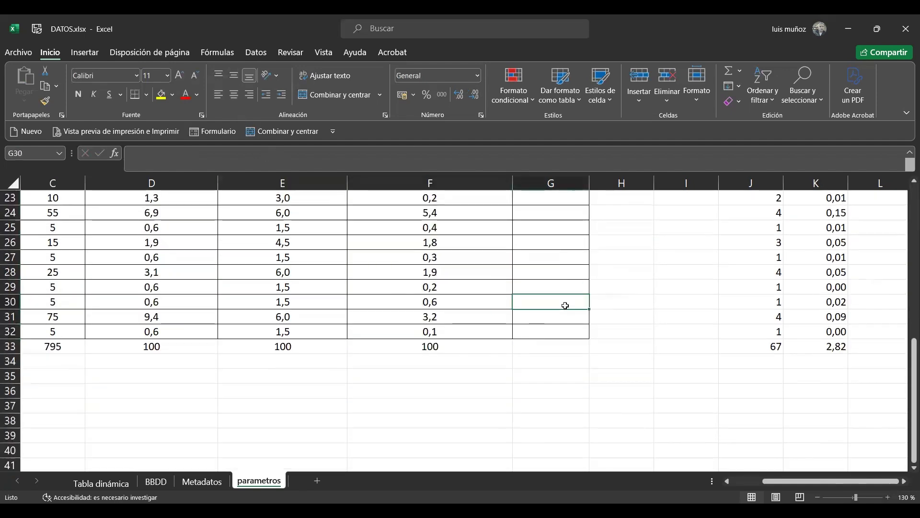
pyautogui.hotkey('ctrl', 'Up')
pyautogui.press('Down')
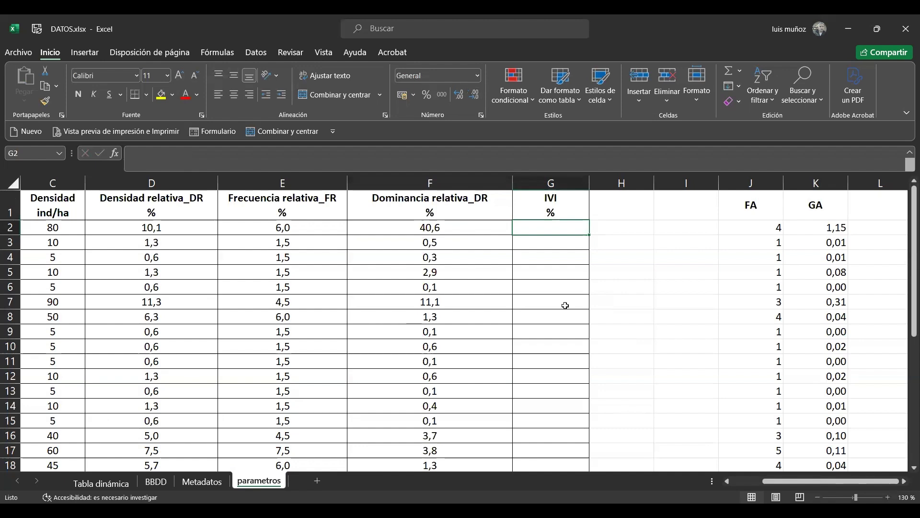
pyautogui.write('=')
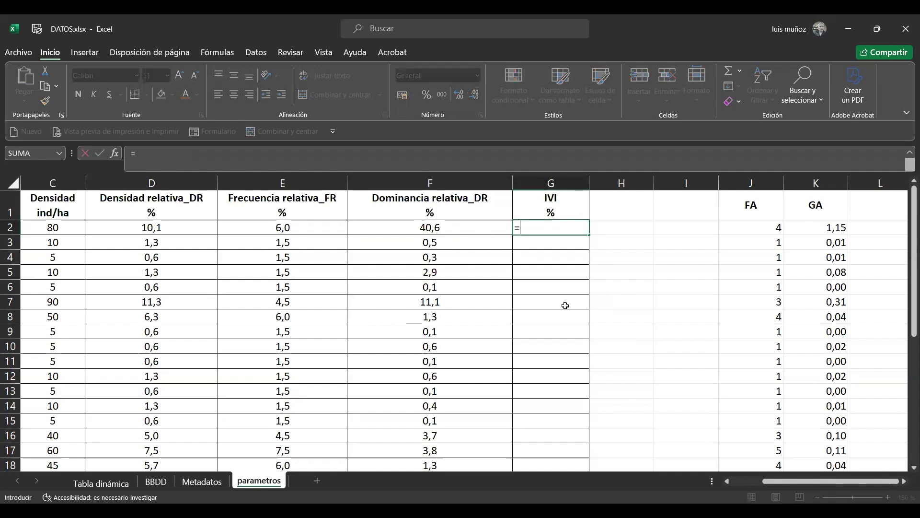
pyautogui.write('(')
pyautogui.click(179, 227)
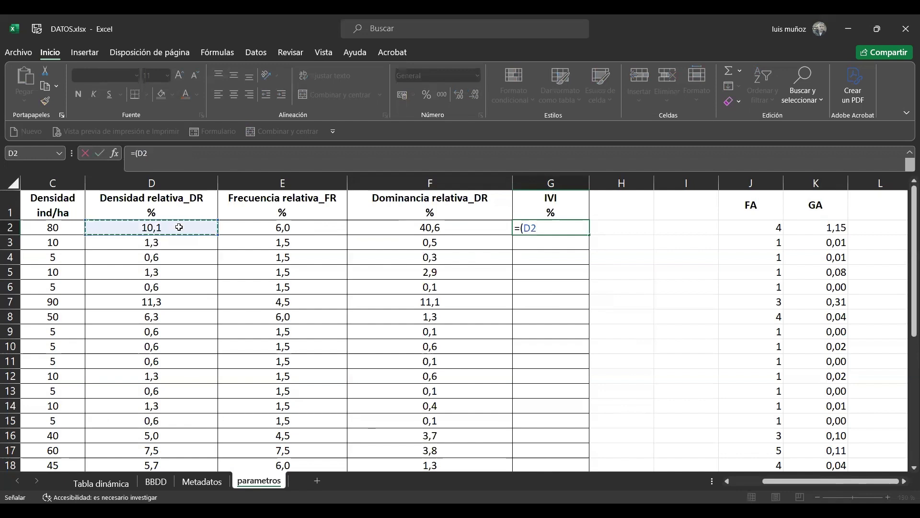
pyautogui.write('+')
pyautogui.click(275, 227)
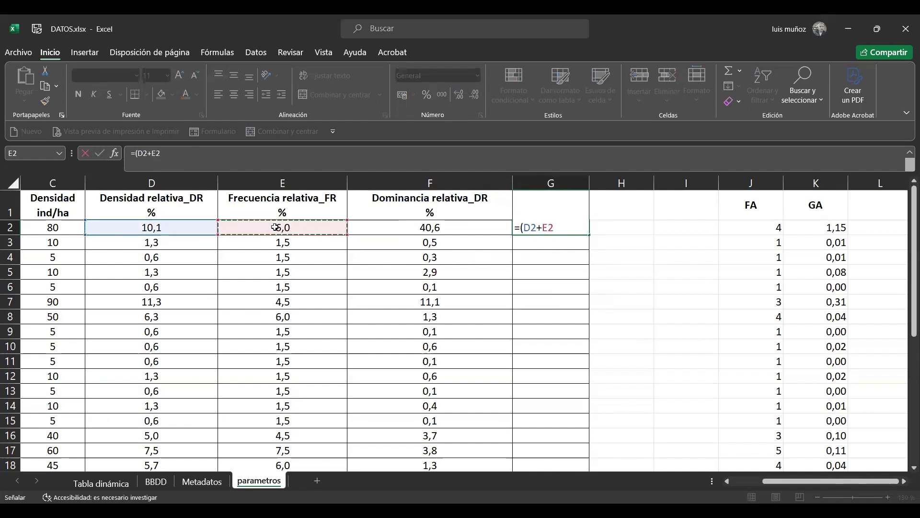
pyautogui.write('+')
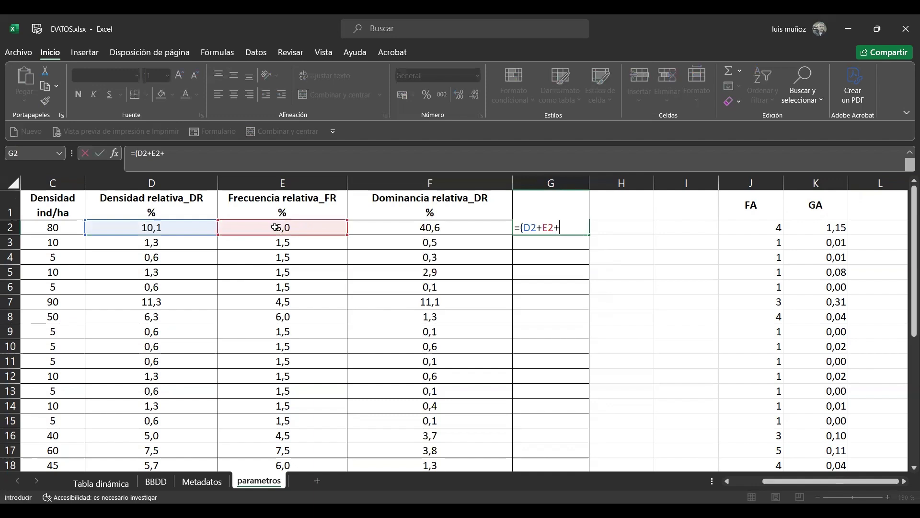
pyautogui.click(413, 227)
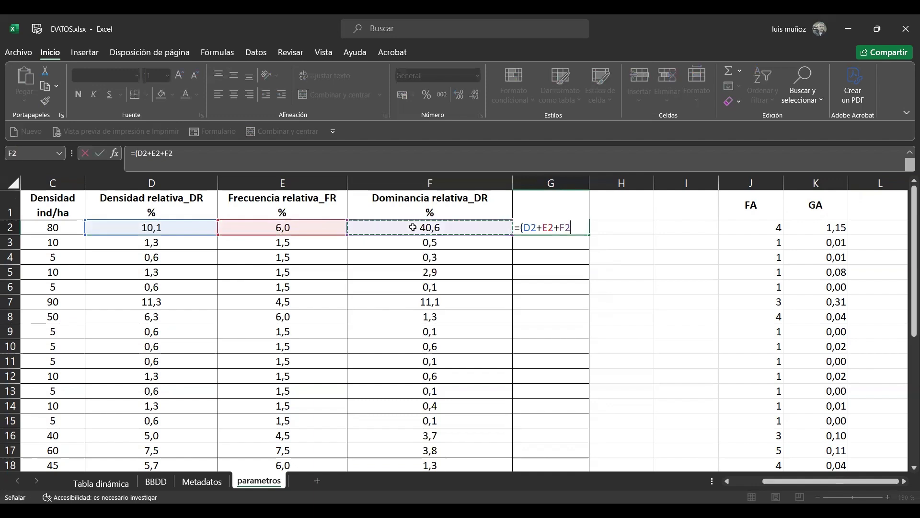
pyautogui.write(')')
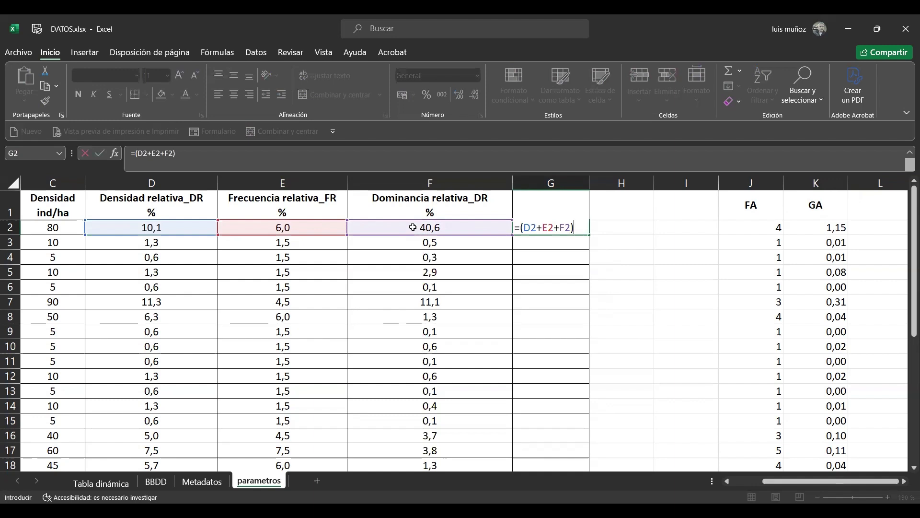
pyautogui.write('/3')
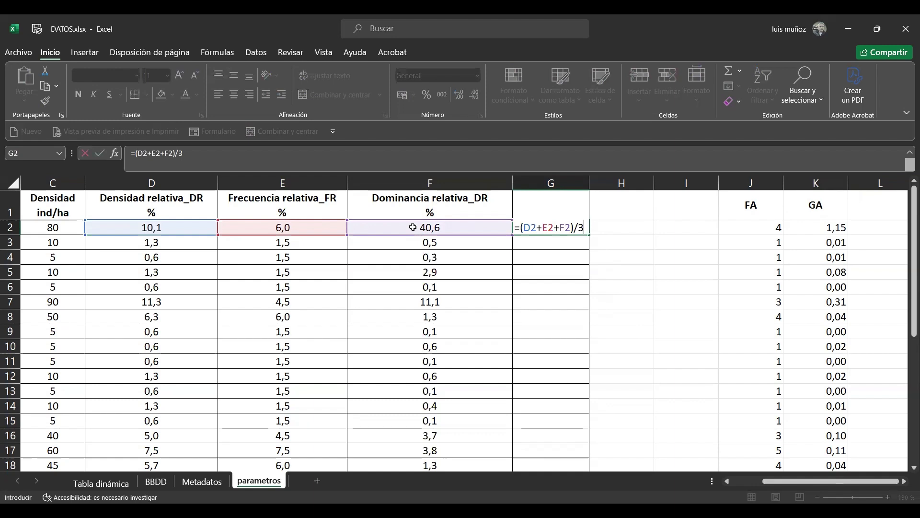
pyautogui.press('Return')
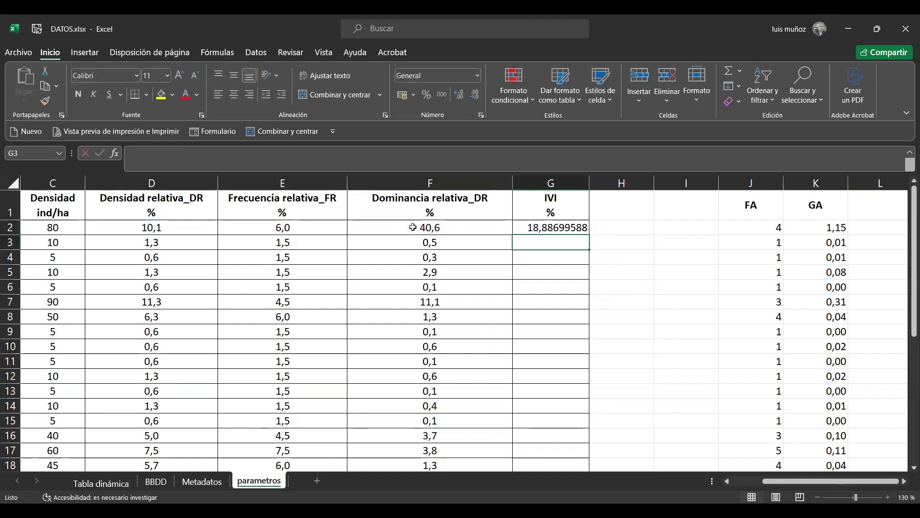
# Format the IVI in G2 with one decimal and fill its formula down to G32
pyautogui.click(566, 228)
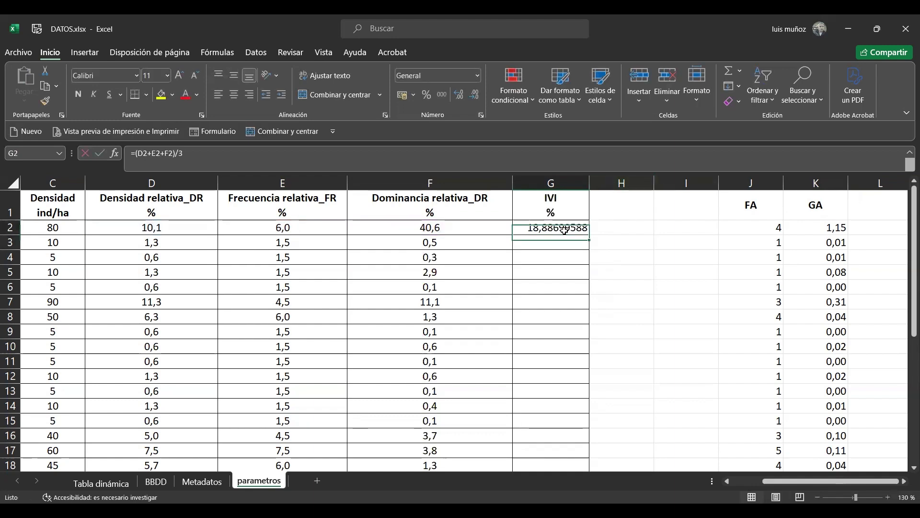
pyautogui.click(474, 99)
pyautogui.click(474, 98)
pyautogui.click(474, 99)
pyautogui.click(473, 99)
pyautogui.click(473, 99)
pyautogui.click(473, 99)
pyautogui.click(473, 99)
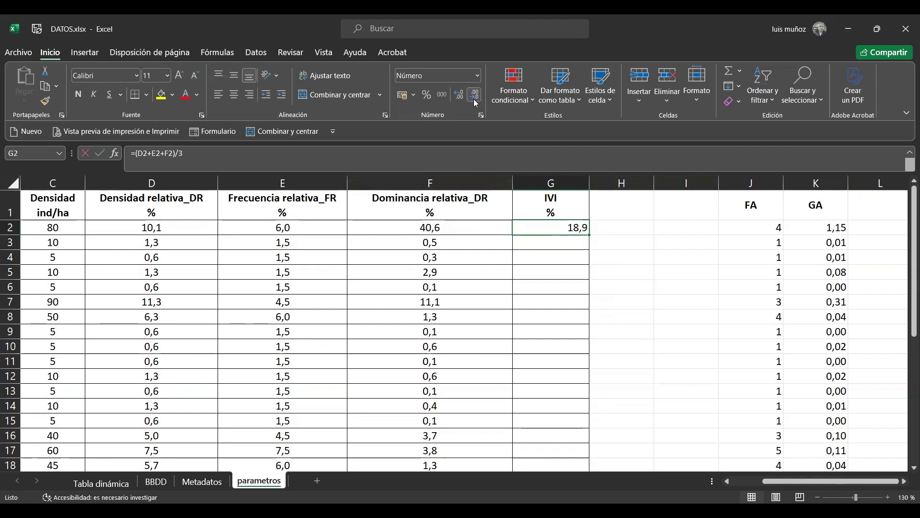
pyautogui.doubleClick(589, 234)
# Extend the column total formula from F33 into G33 to sum the IVI values
pyautogui.moveTo(908, 236); pyautogui.dragTo(907, 388)
pyautogui.click(435, 461)
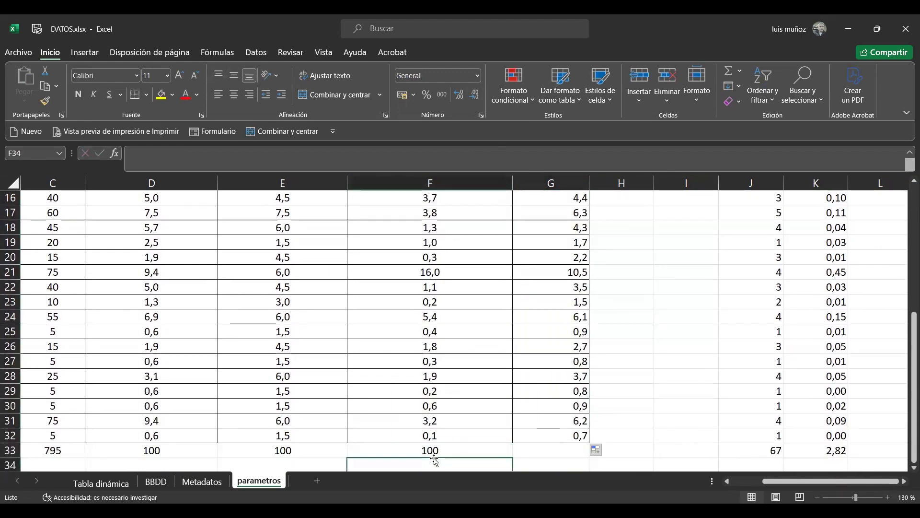
pyautogui.click(491, 449)
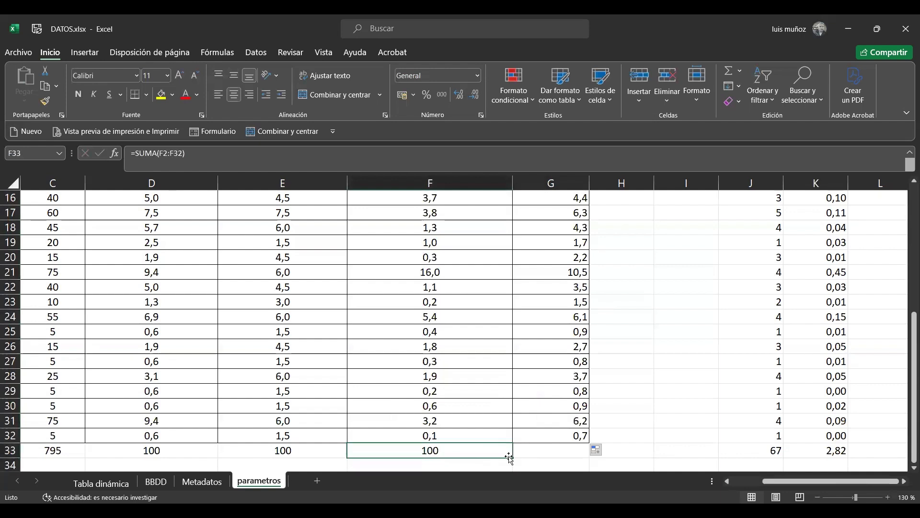
pyautogui.moveTo(542, 454); pyautogui.dragTo(545, 450)
pyautogui.click(546, 447)
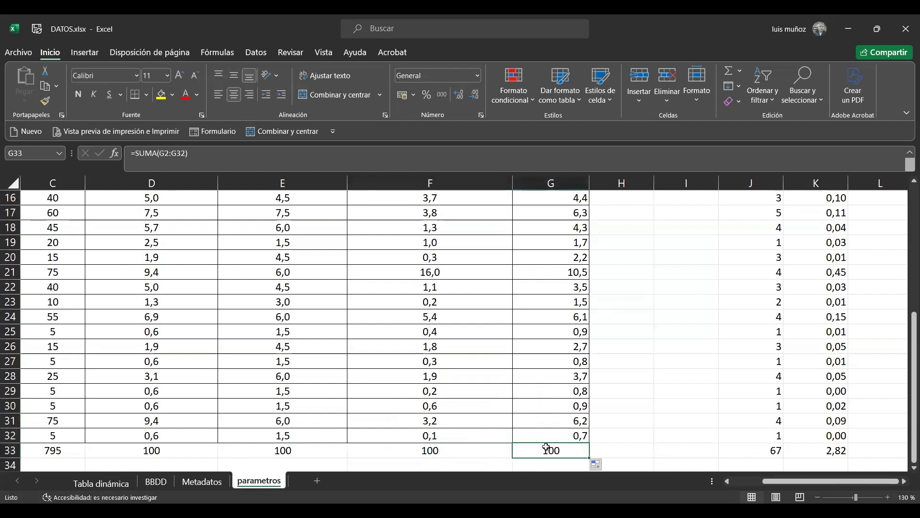
# Review the IVI values up to the header row and examine the parameter table across columns A to G
pyautogui.press('Up')
pyautogui.press('Up')
pyautogui.press('Up')
pyautogui.press('Up')
pyautogui.press('Up')
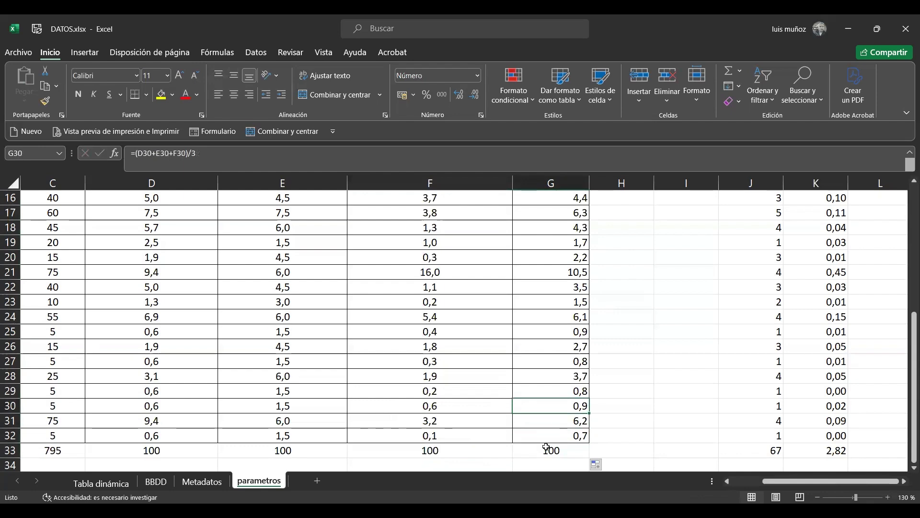
pyautogui.press('Up')
pyautogui.press('Up')
pyautogui.press('Up')
pyautogui.hotkey('ctrl', 'Up')
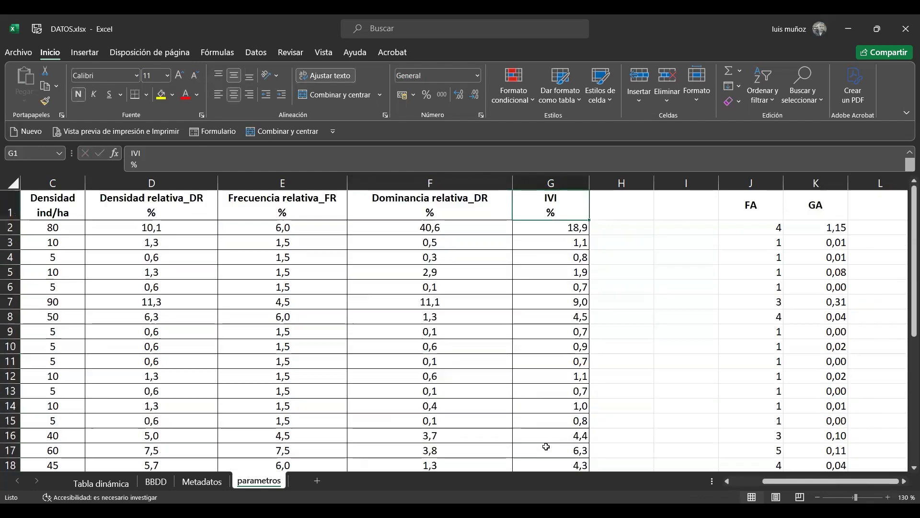
pyautogui.press('Left')
pyautogui.press('Left')
pyautogui.press('Left')
pyautogui.press('Left')
pyautogui.press('Left')
pyautogui.press('Left')
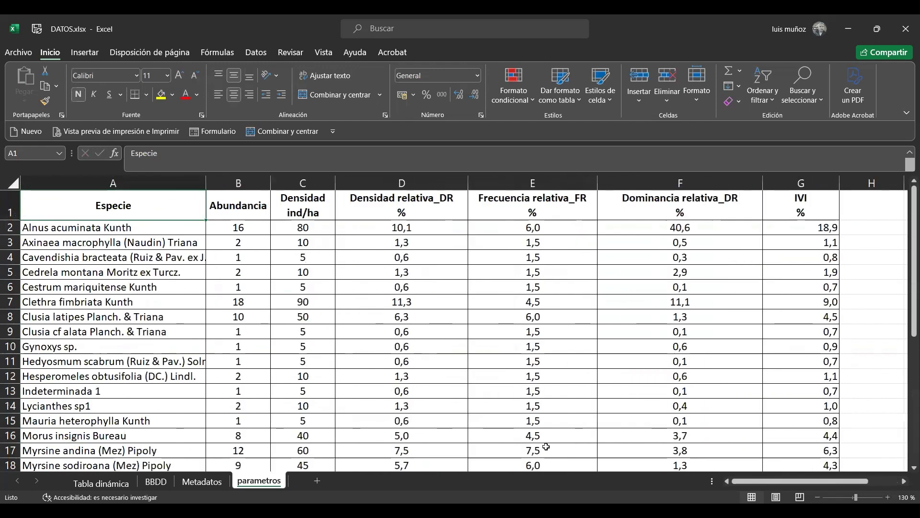
pyautogui.press('Right')
pyautogui.press('Right')
pyautogui.press('Right')
pyautogui.press('Right')
pyautogui.press('Right')
pyautogui.press('Right')
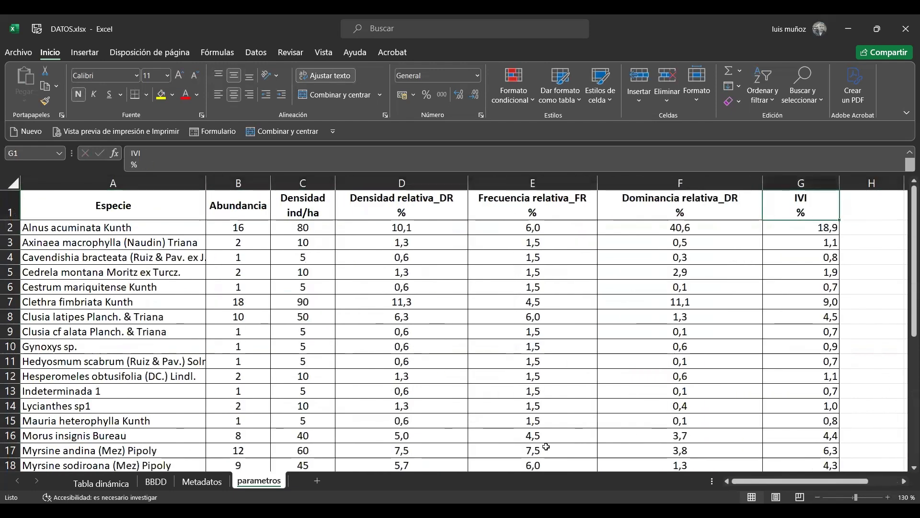